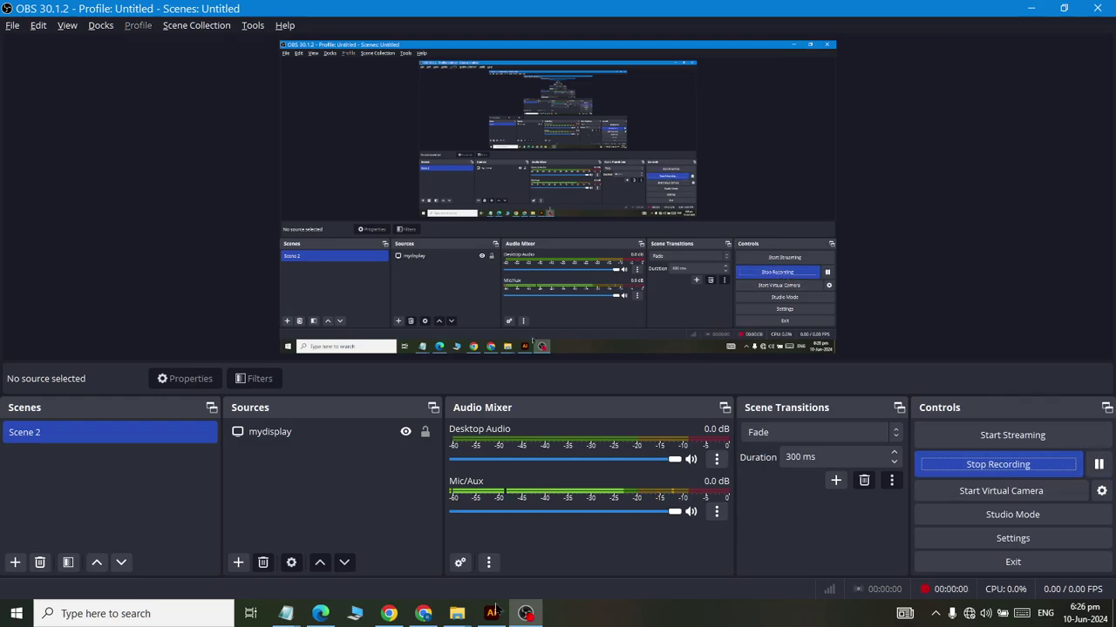
Start the recording, scroll over the finished perspective building, then close the document with Ctrl+W.
left_click(490, 612)
scroll(470, 391, "up", 5)
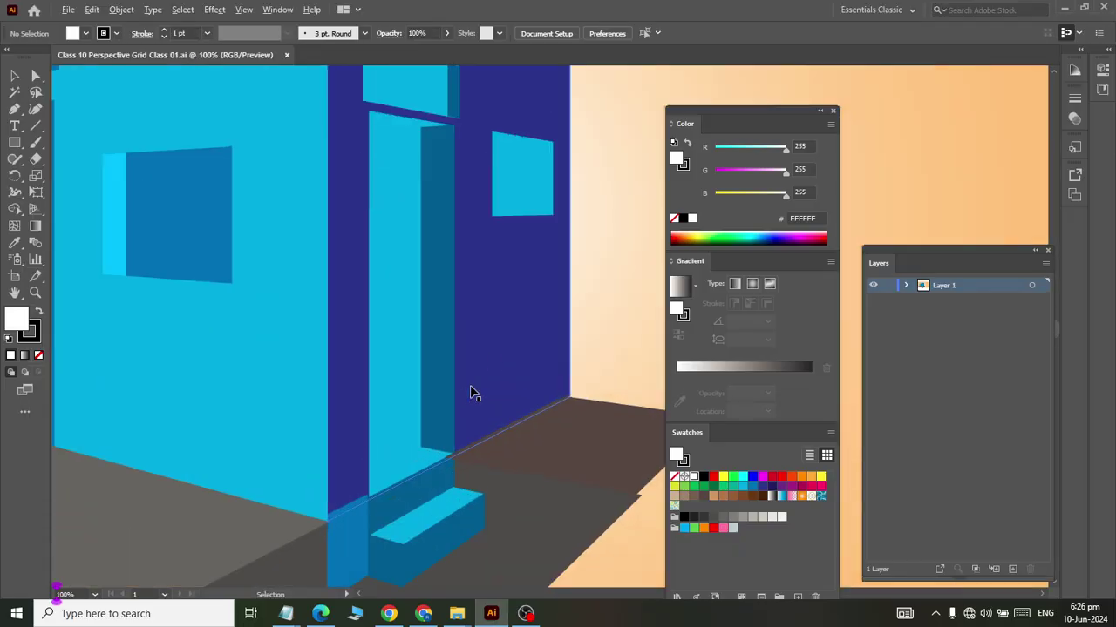
scroll(491, 358, "down", 2)
scroll(506, 309, "down", 1)
scroll(508, 296, "up", 1)
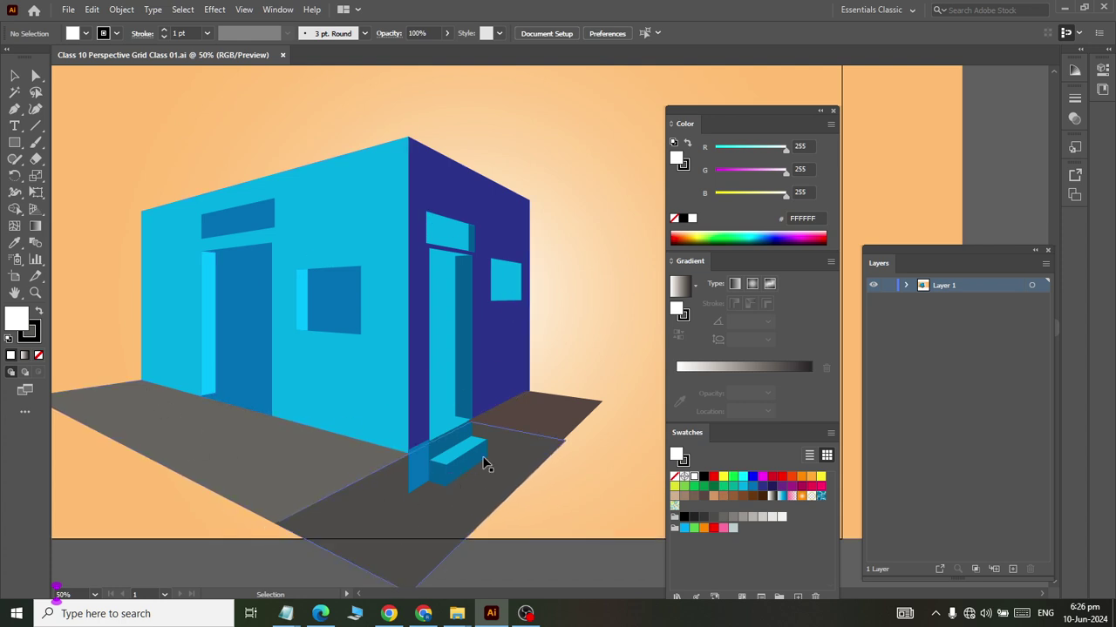
scroll(521, 331, "up", 2)
scroll(518, 278, "down", 3)
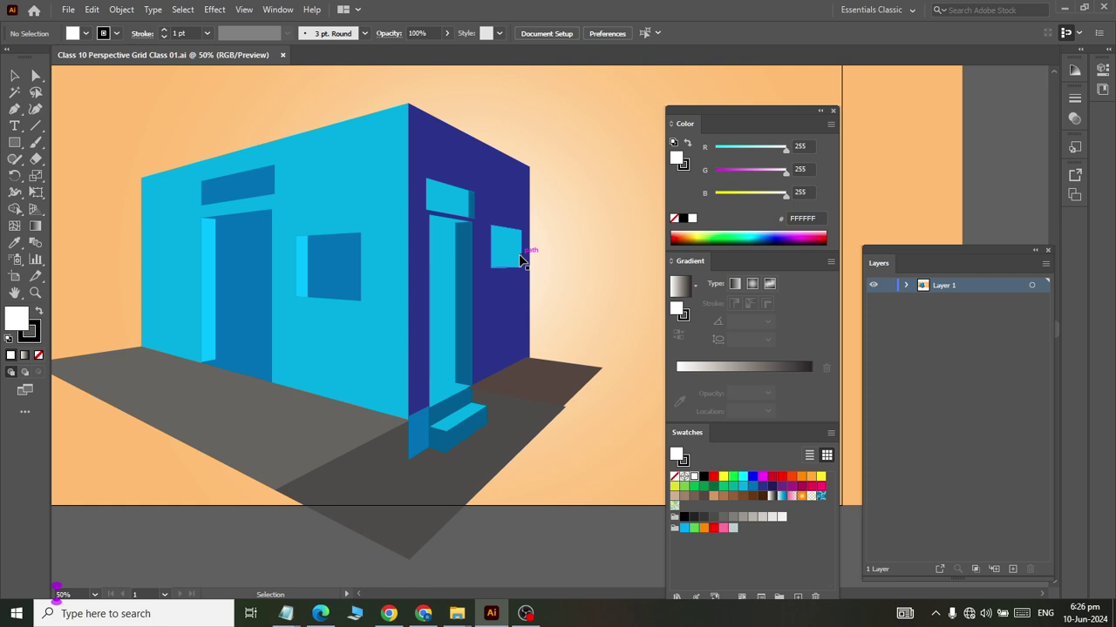
key("ctrl+w")
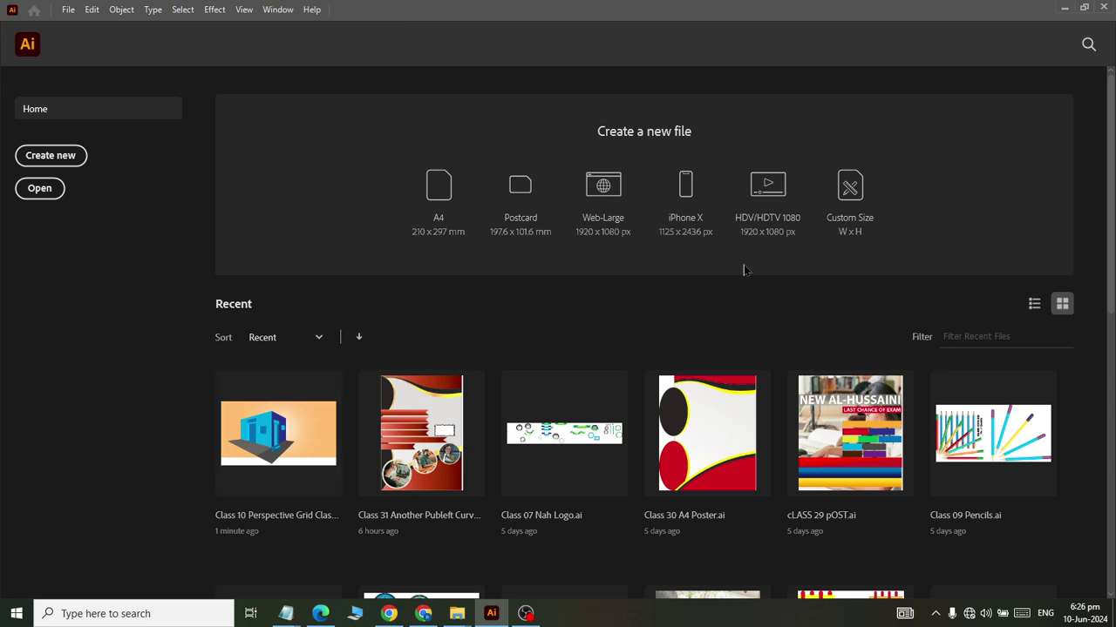
Create a new Web document using the Common 1366 × 768 px preset.
left_click(67, 157)
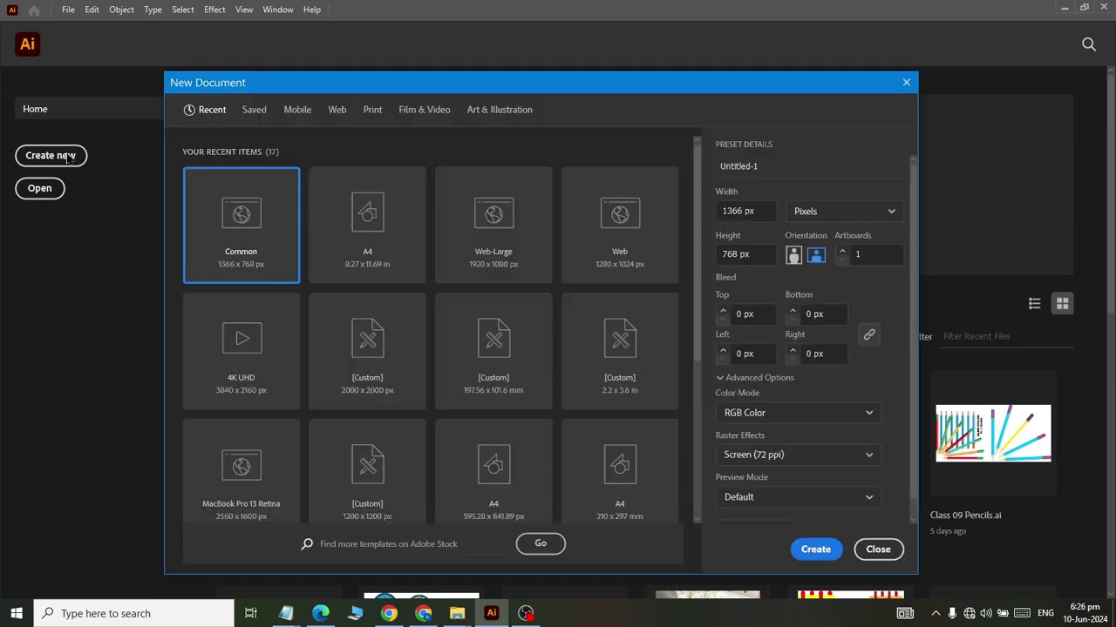
left_click(337, 111)
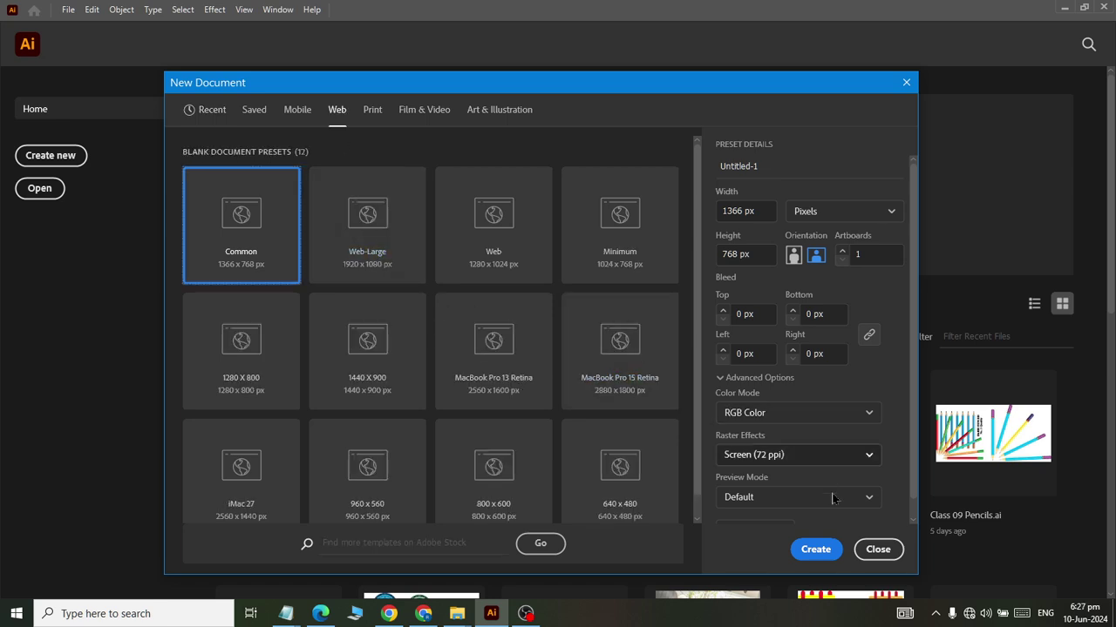
left_click(816, 551)
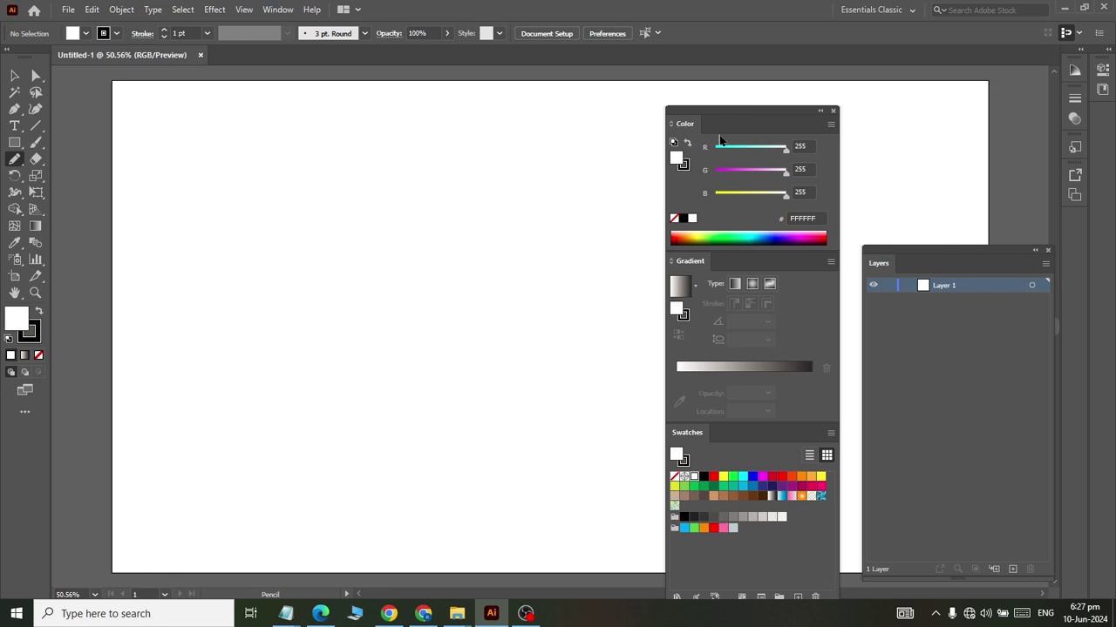
Drag the Color and Layers panels away from the artboard.
left_click_drag(731, 113, 752, 115)
left_click_drag(956, 253, 964, 338)
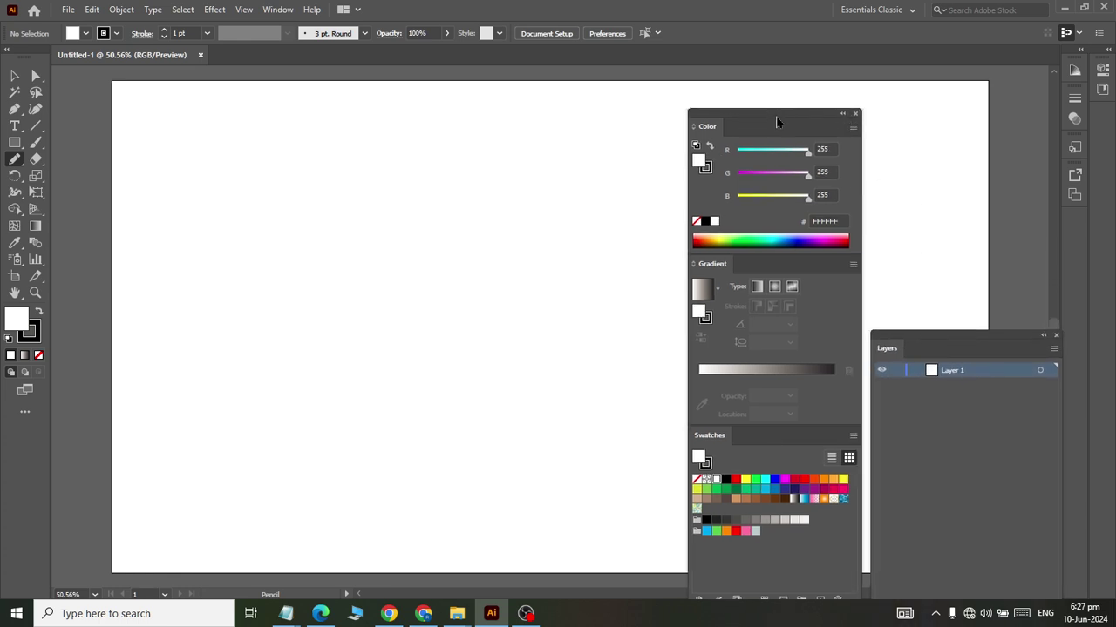
mouse_move(769, 117)
left_mouse_down()
mouse_move(192, 274)
mouse_move(136, 304)
left_mouse_up()
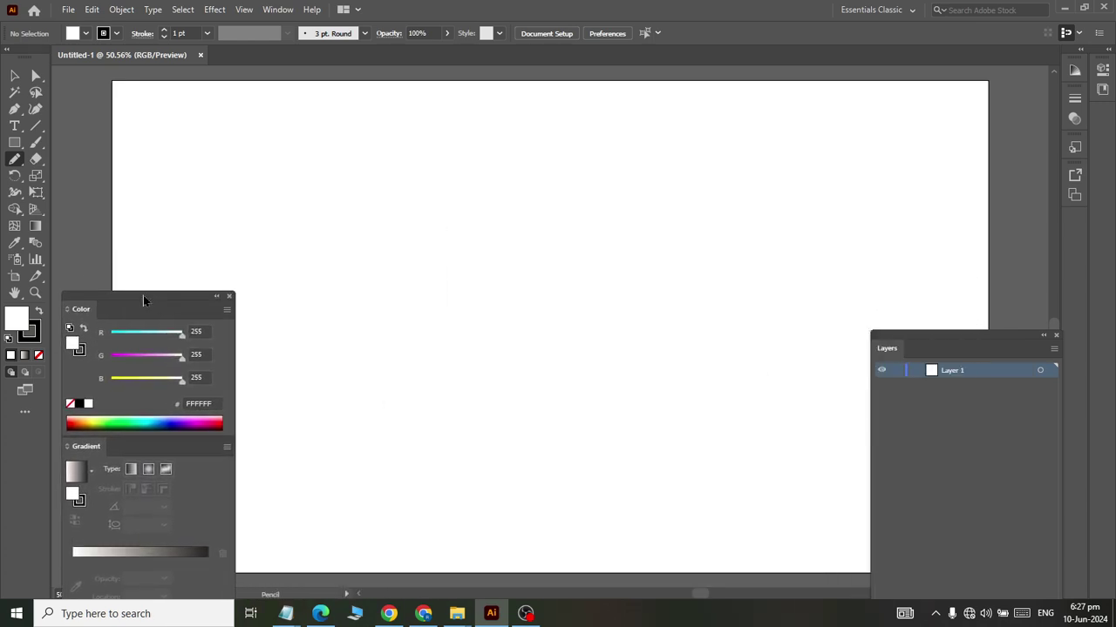
Show the two-point perspective grid, check its options and toggle it with Ctrl+Shift+I.
left_click(36, 210)
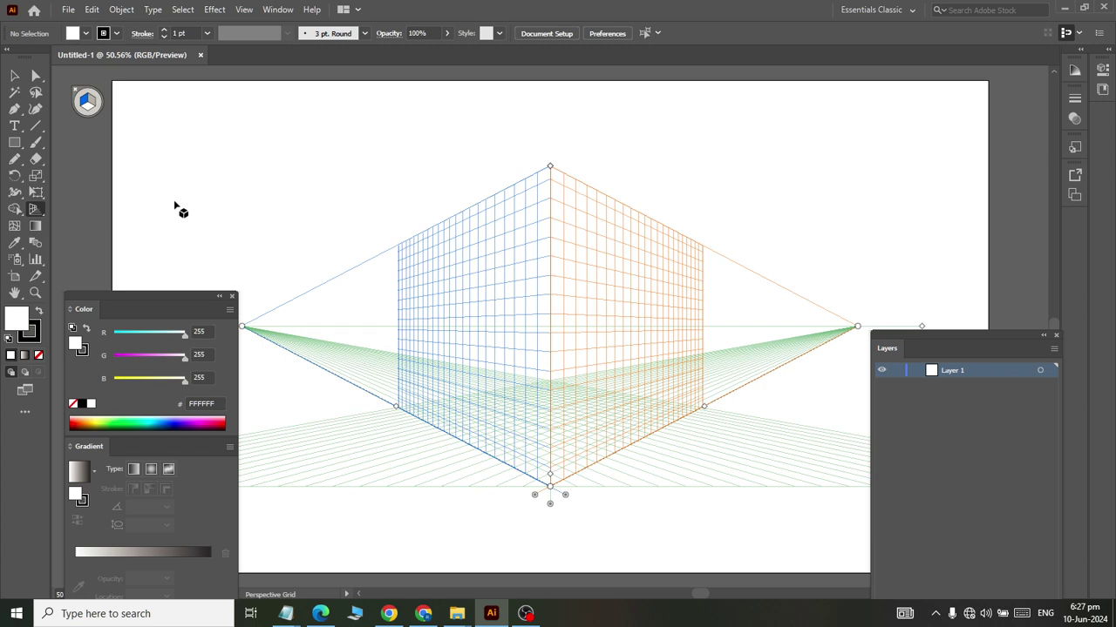
double_click(34, 213)
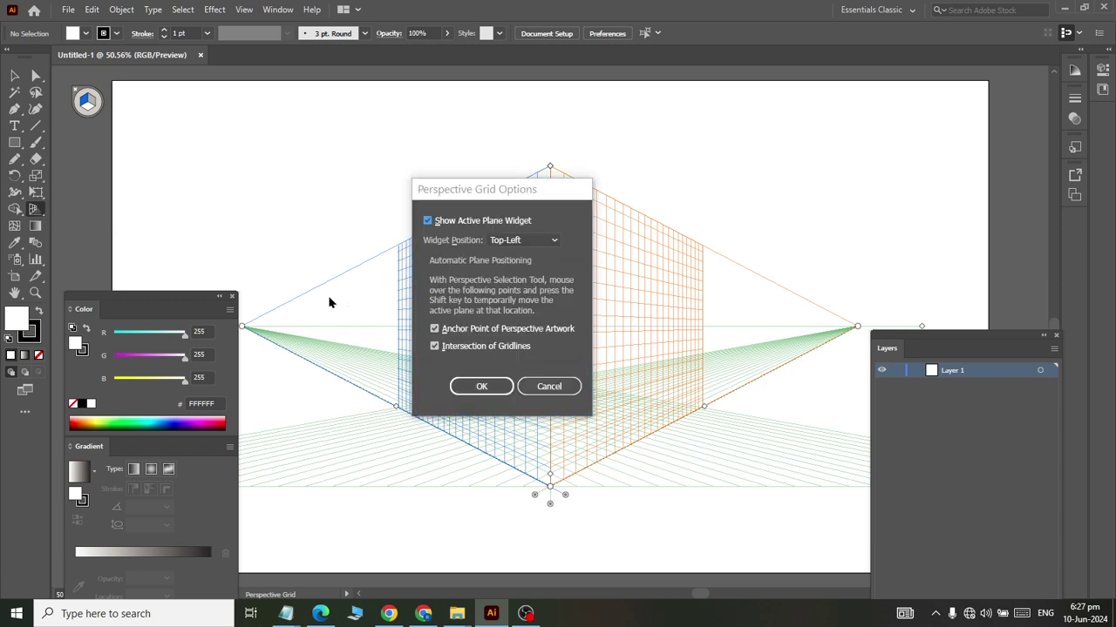
key("Return")
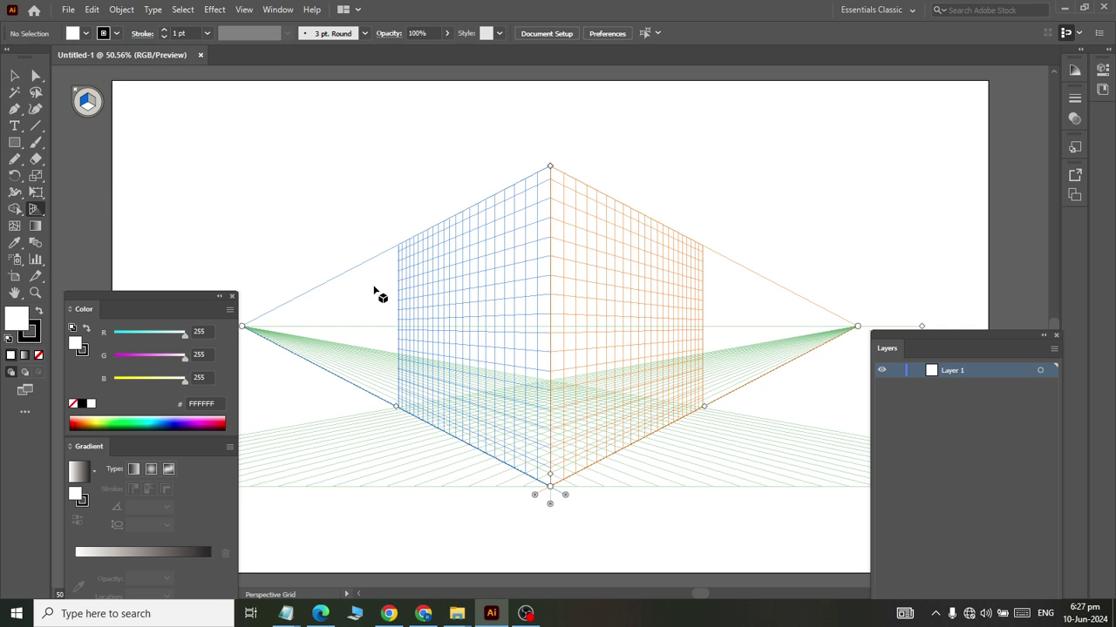
key("shift+v")
key("ctrl+shift+i")
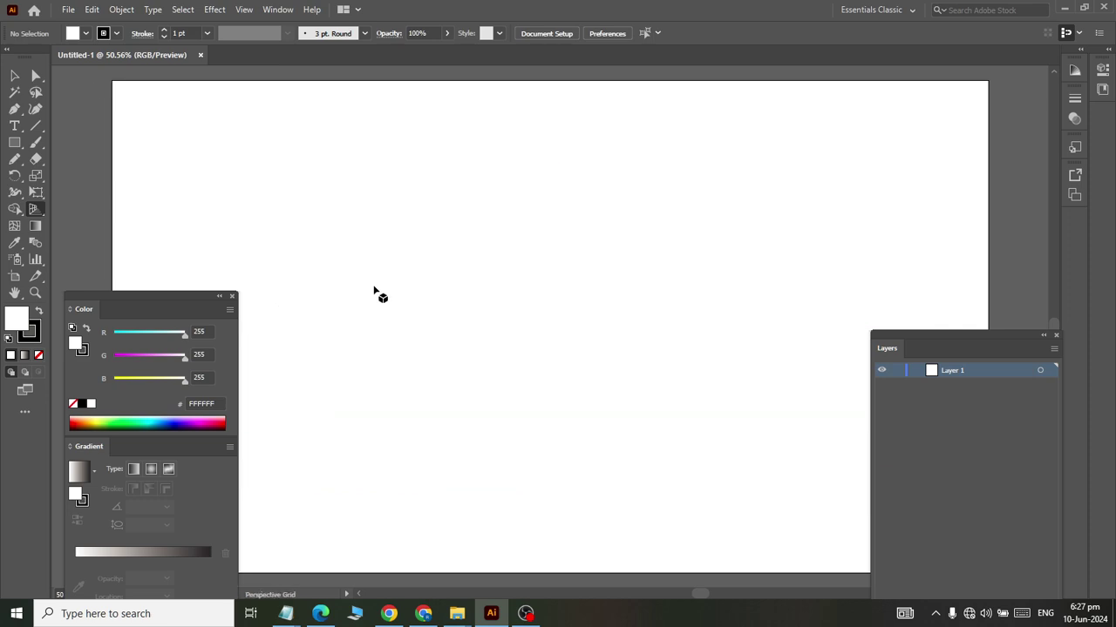
key("ctrl")
key("ctrl+shift+i")
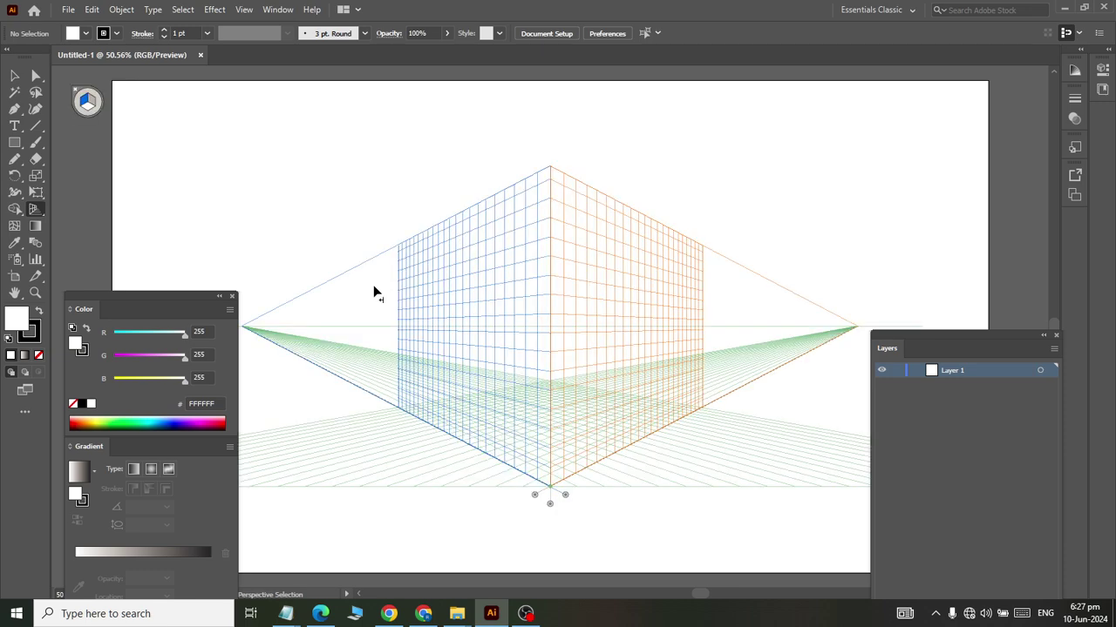
key("ctrl+shift+i")
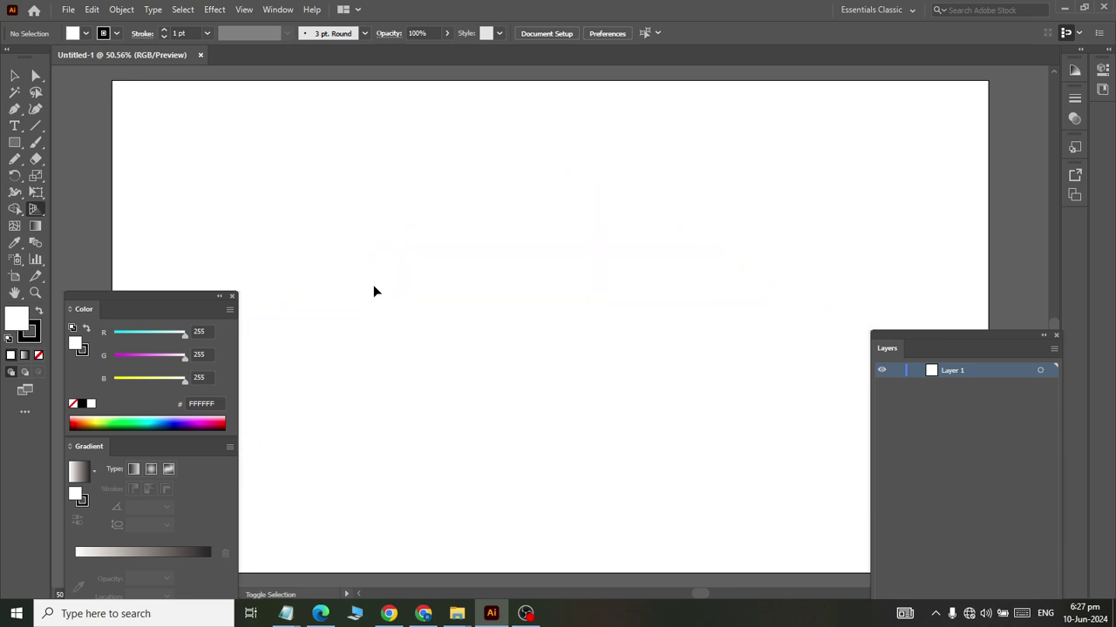
key("ctrl+shift+i")
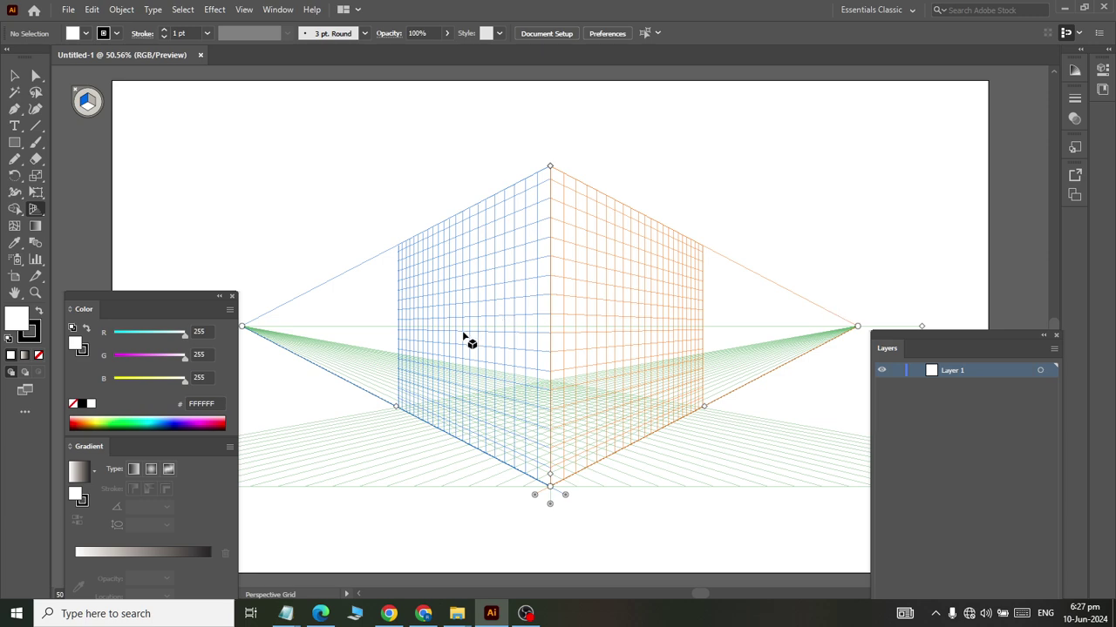
Drag the left vanishing point far out to the left to widen the grid.
scroll(349, 353, "down", 3)
scroll(296, 288, "down", 2)
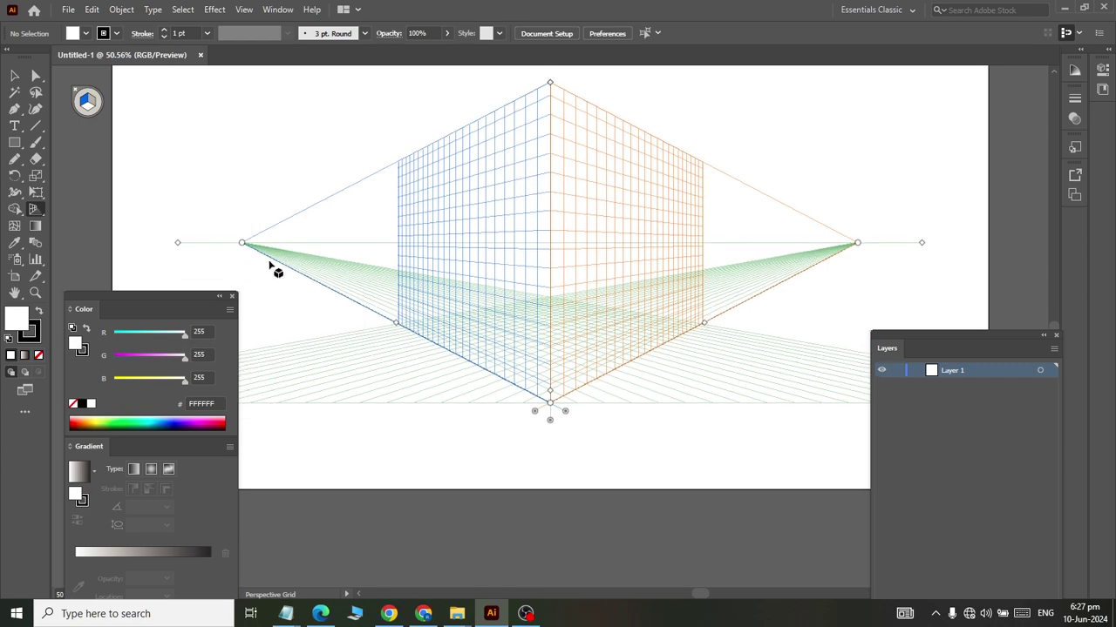
left_click_drag(241, 244, 50, 224)
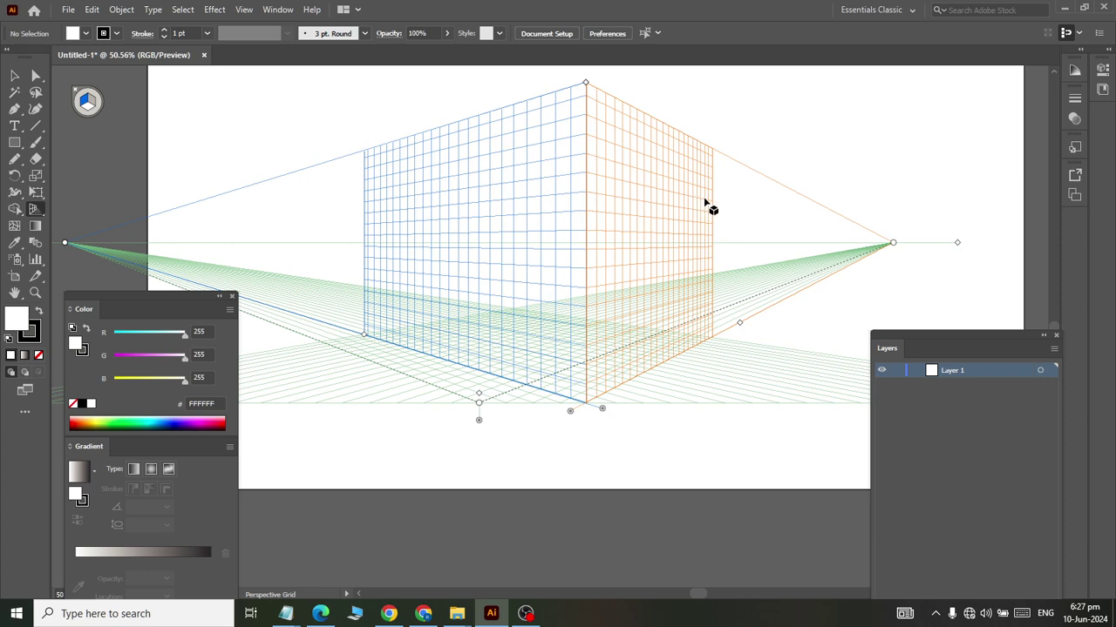
key("shift+v")
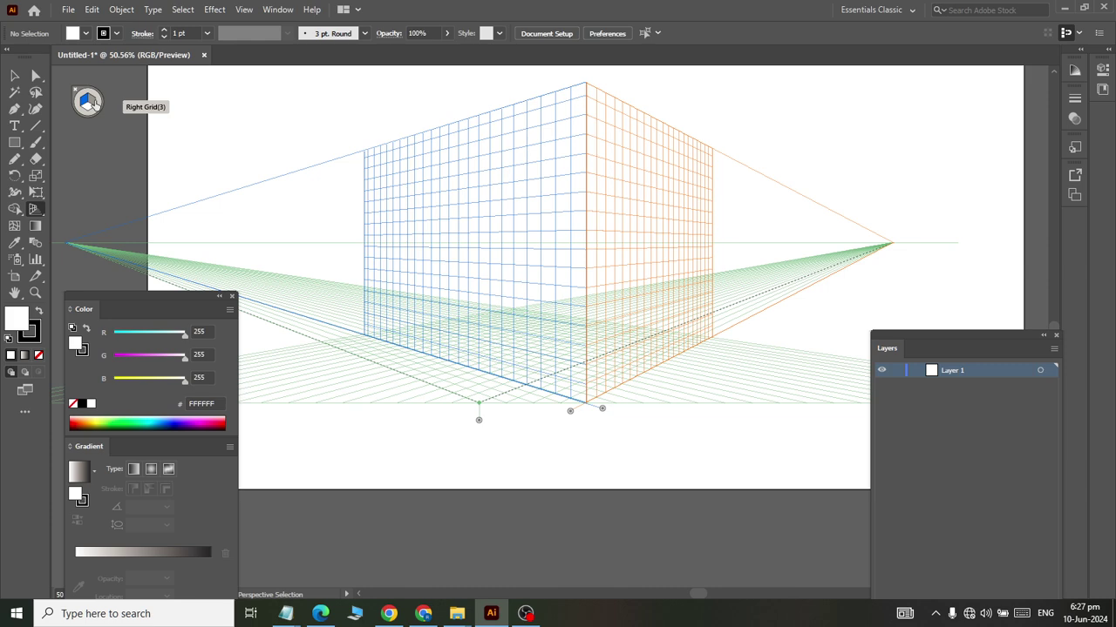
key("ctrl+shift+i")
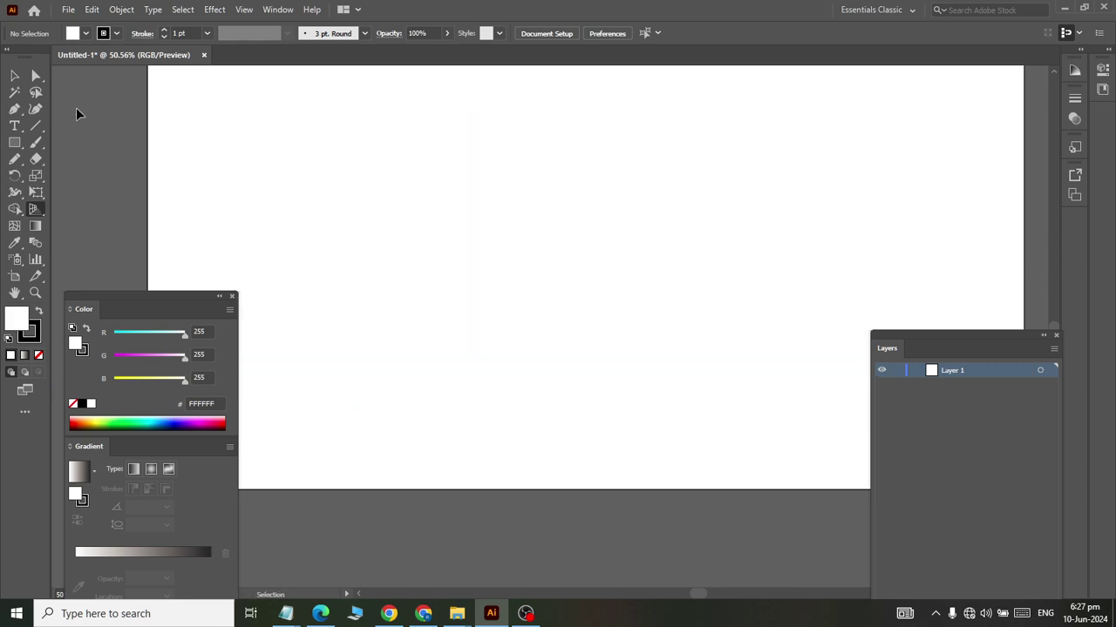
key("ctrl+shift+i")
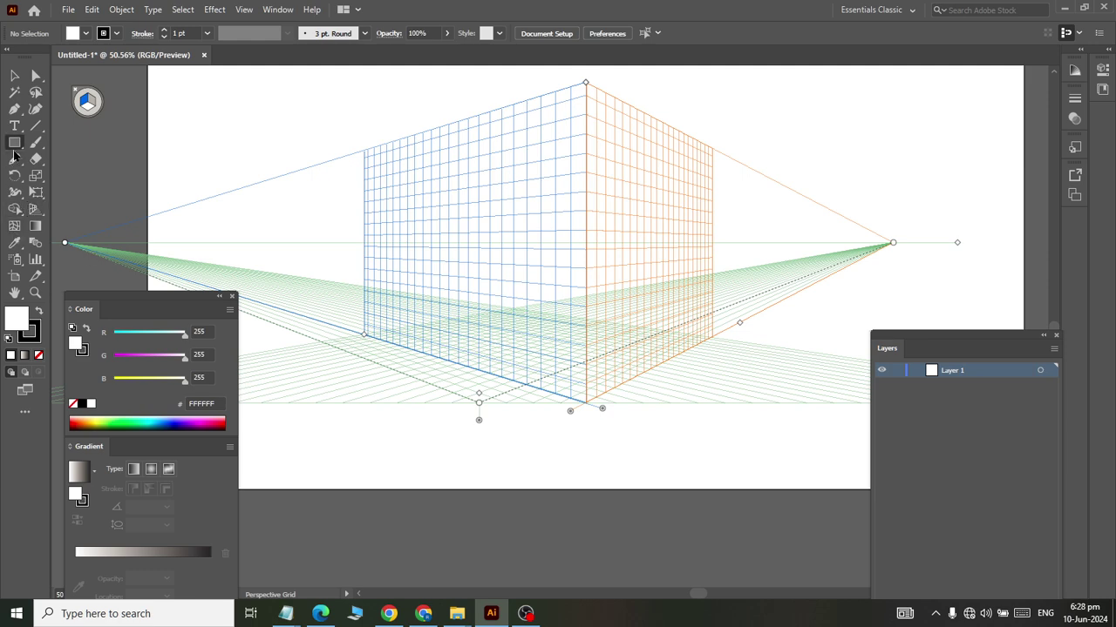
Draw the left wall on the left grid plane with a tan fill and no outline.
left_click(14, 146)
left_click(84, 142)
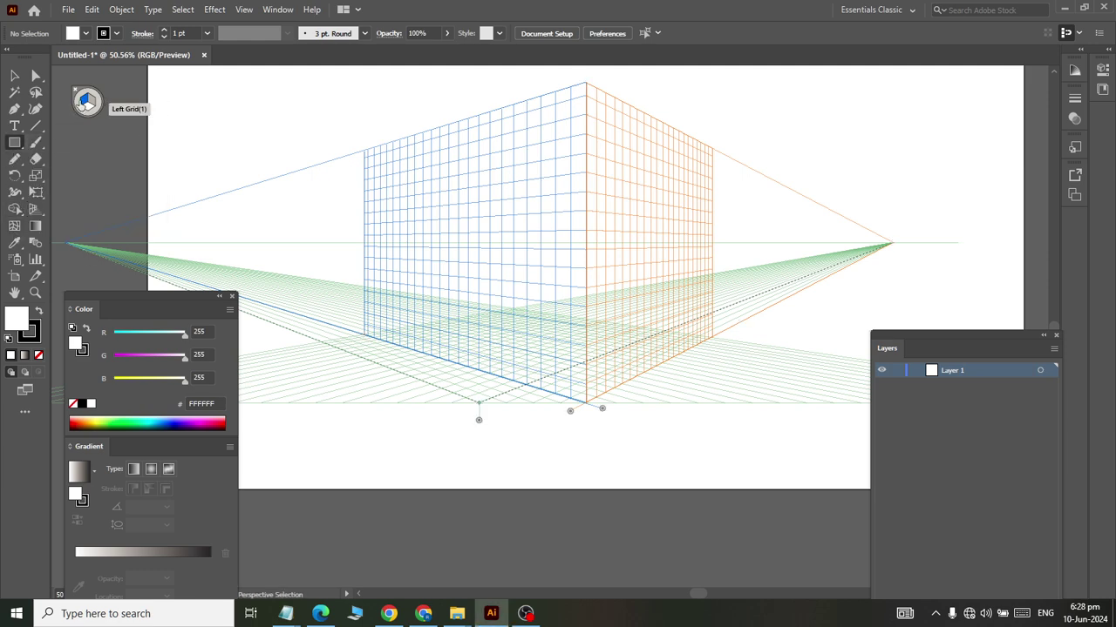
mouse_move(585, 85)
left_mouse_down()
mouse_move(571, 399)
mouse_move(266, 319)
mouse_move(295, 316)
left_mouse_up()
left_click(85, 33)
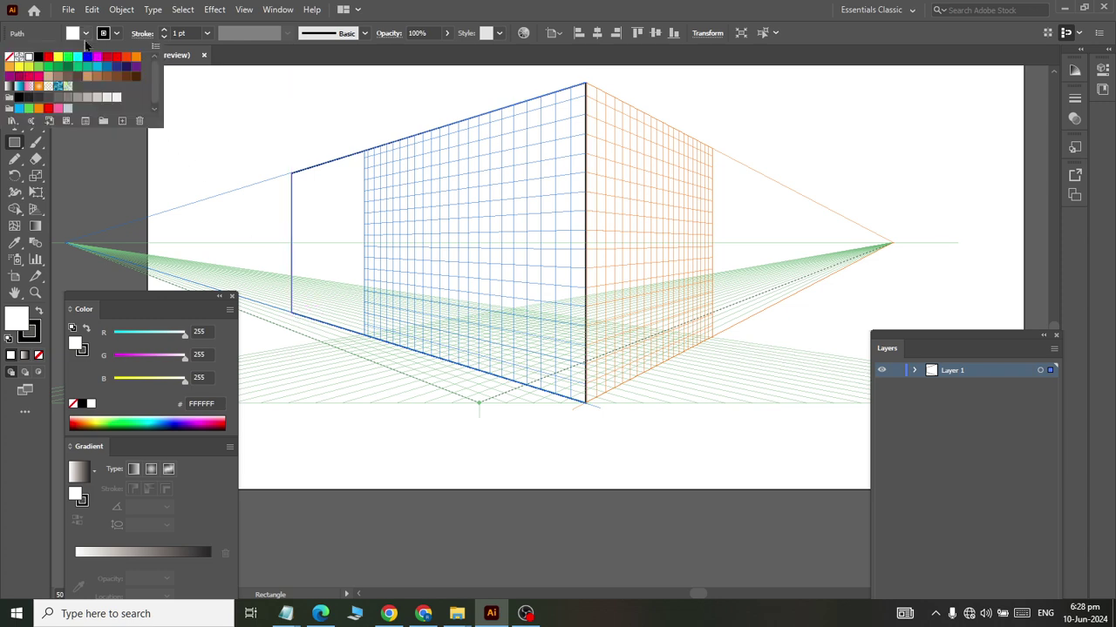
left_click(86, 77)
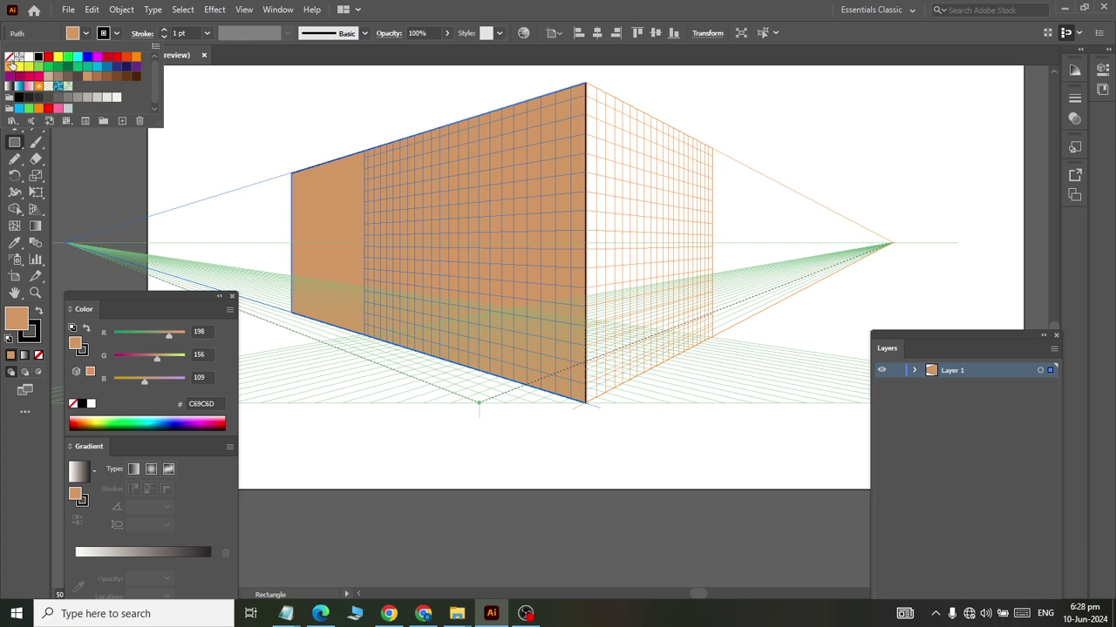
left_click(10, 57)
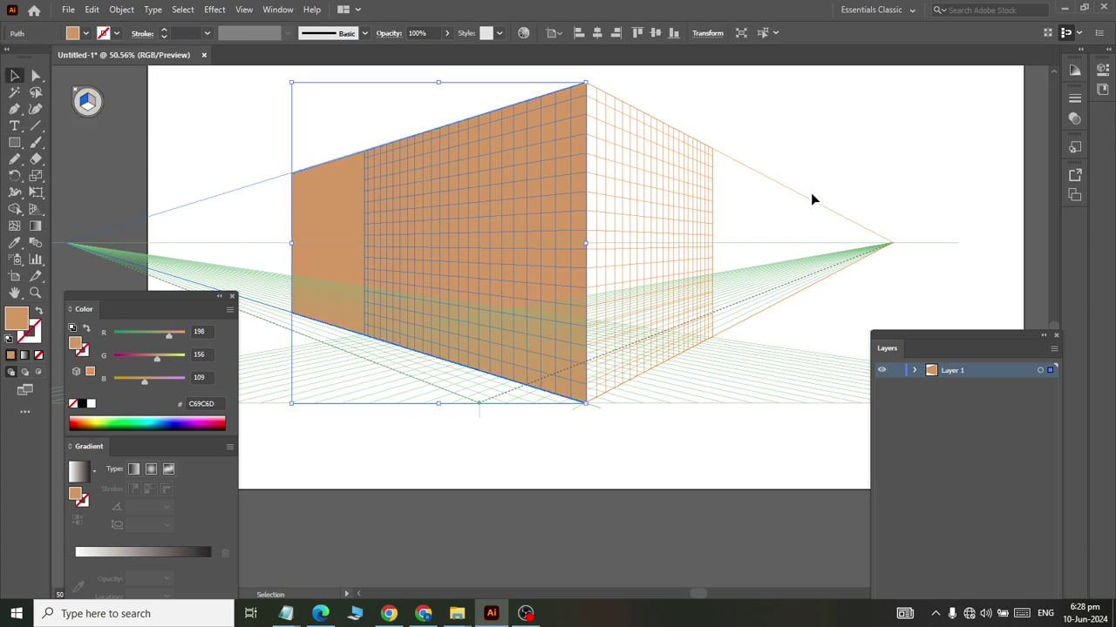
left_click(840, 122)
Draw the right wall on the right grid plane and fill it brown A67C52.
left_click(14, 145)
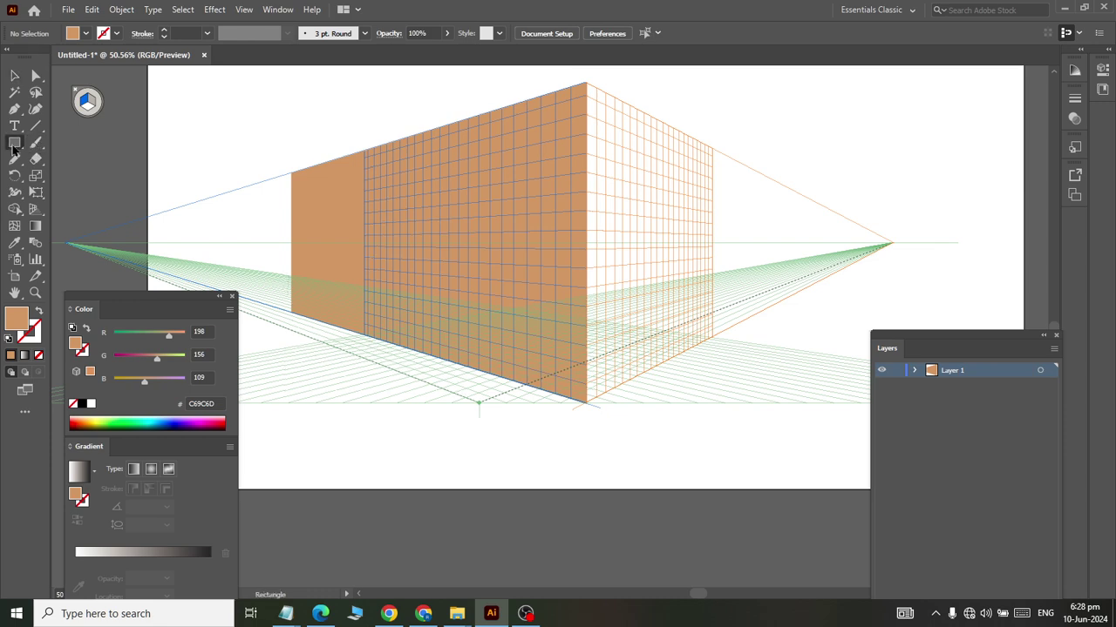
left_click(92, 102)
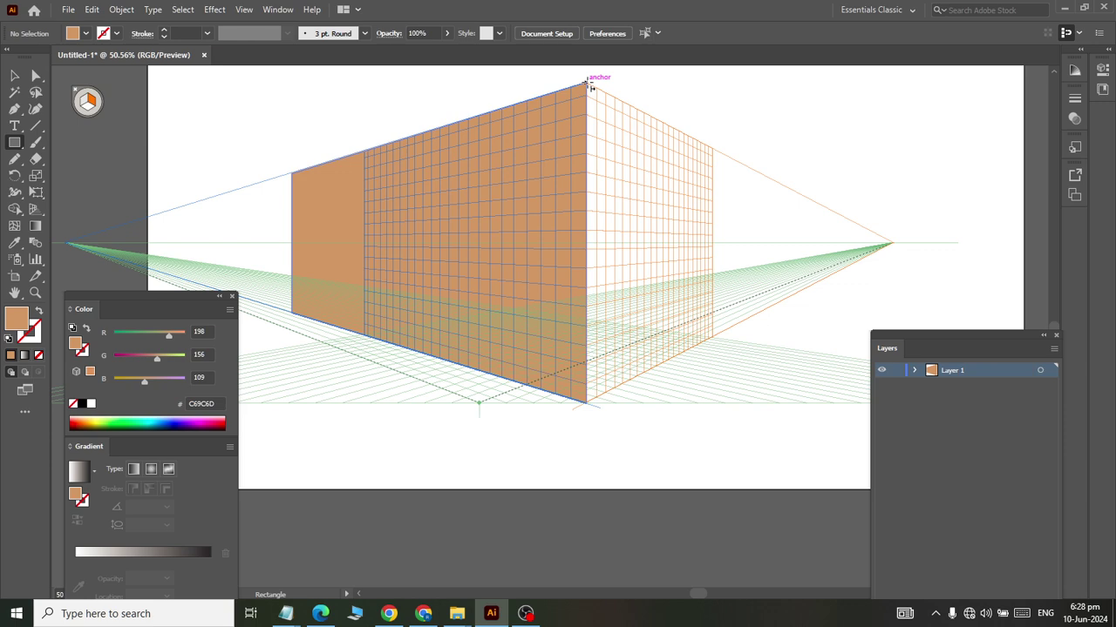
left_click_drag(588, 84, 715, 338)
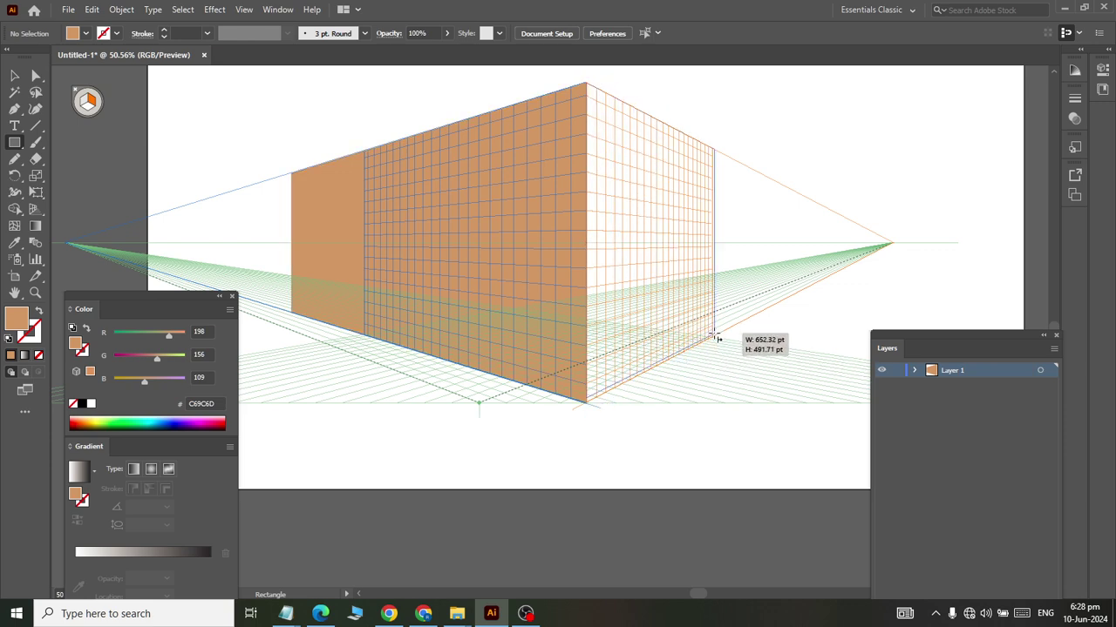
left_click_drag(714, 337, 713, 340)
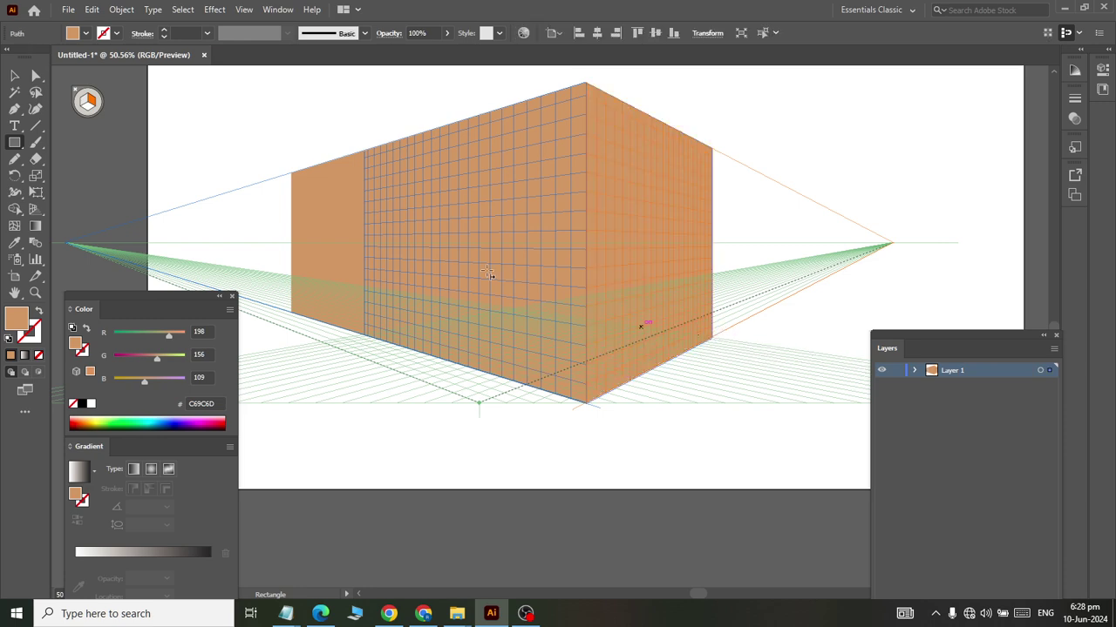
left_click(15, 76)
left_click(370, 174)
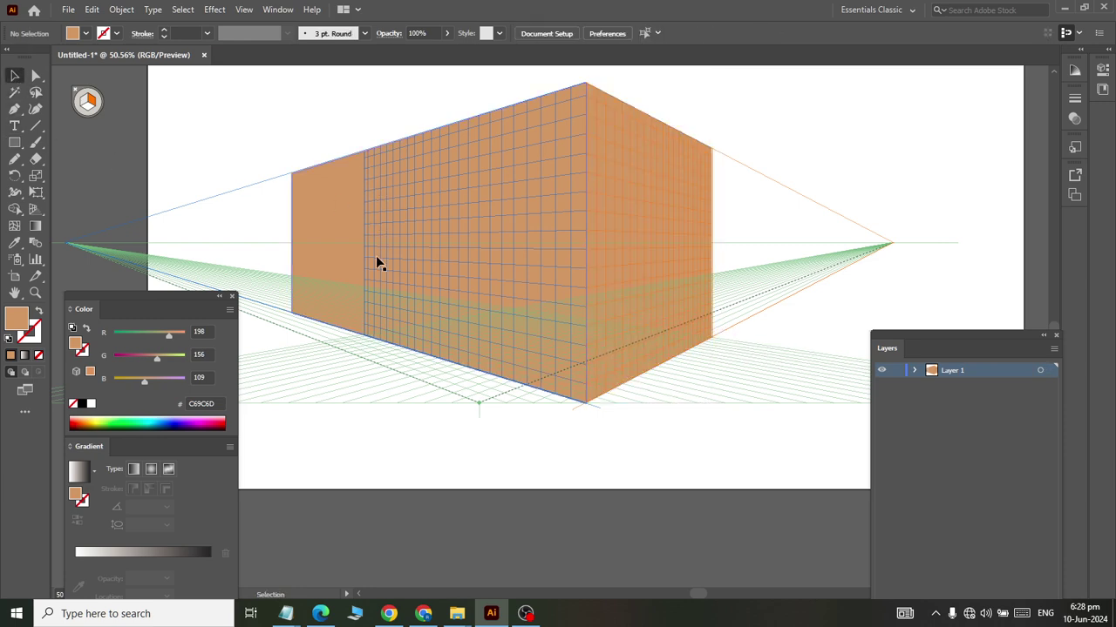
left_click(673, 228)
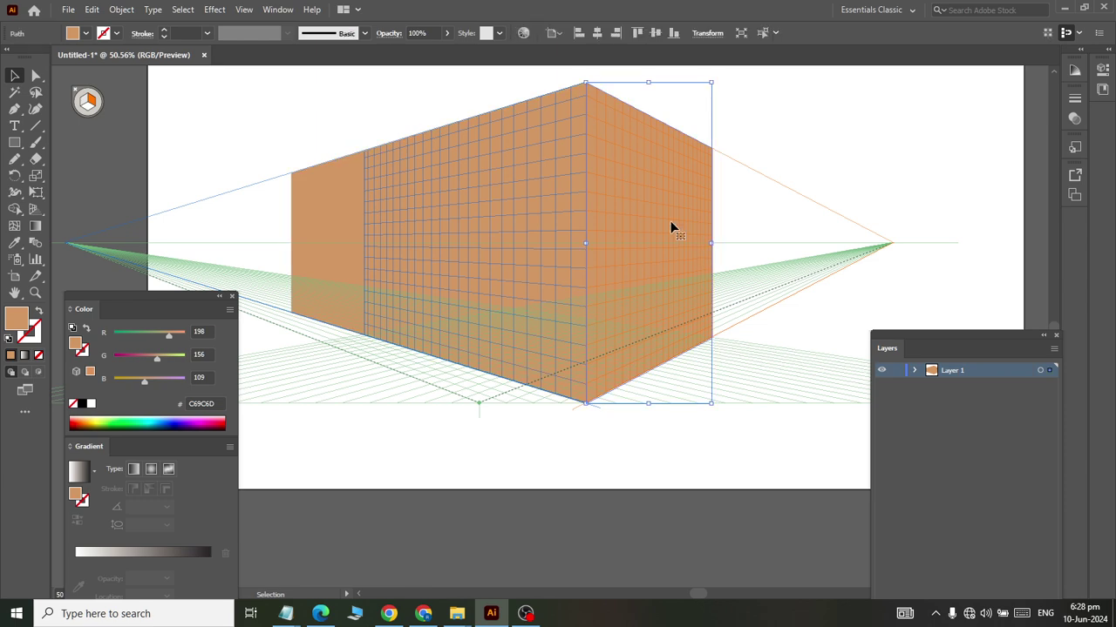
left_click(86, 33)
left_click(96, 77)
left_click(471, 444)
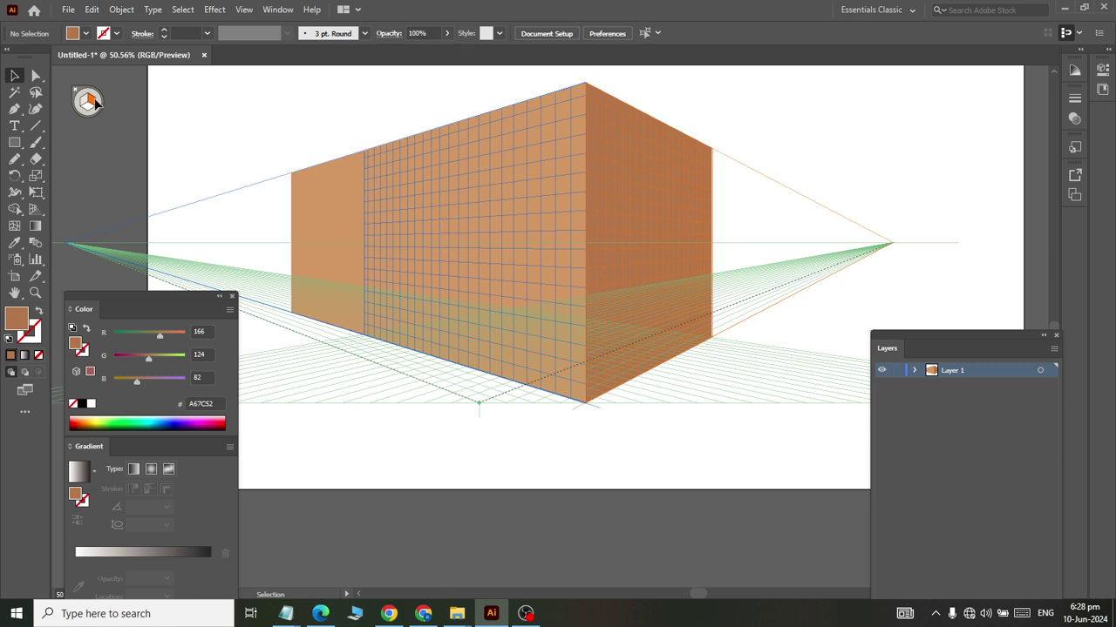
left_click(15, 143)
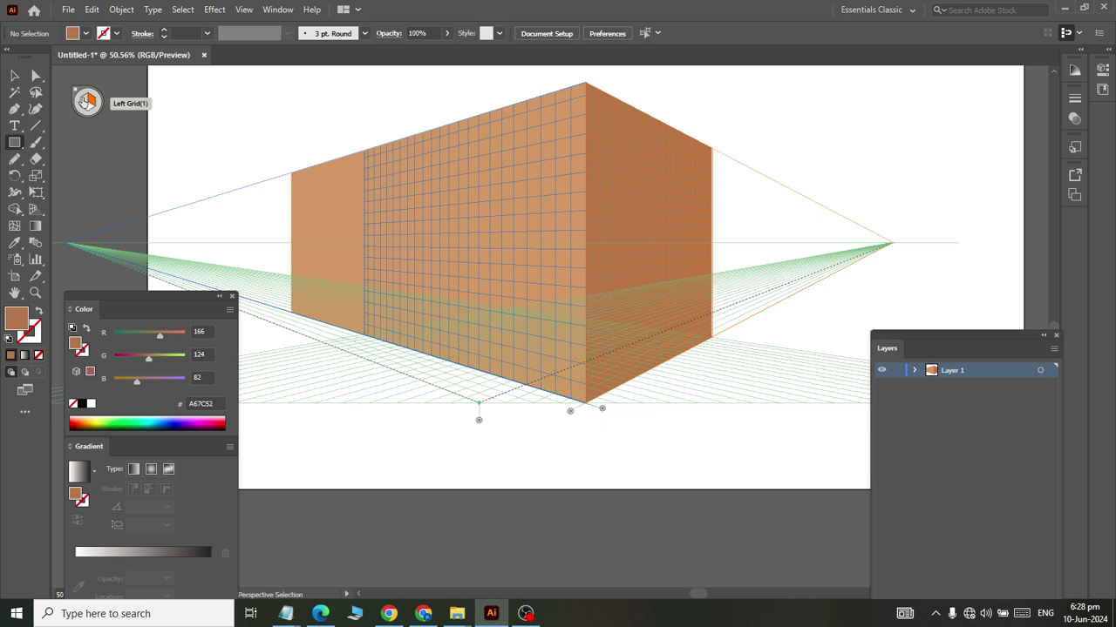
Draw a large door and two tall windows on the left wall plane.
left_click(82, 103)
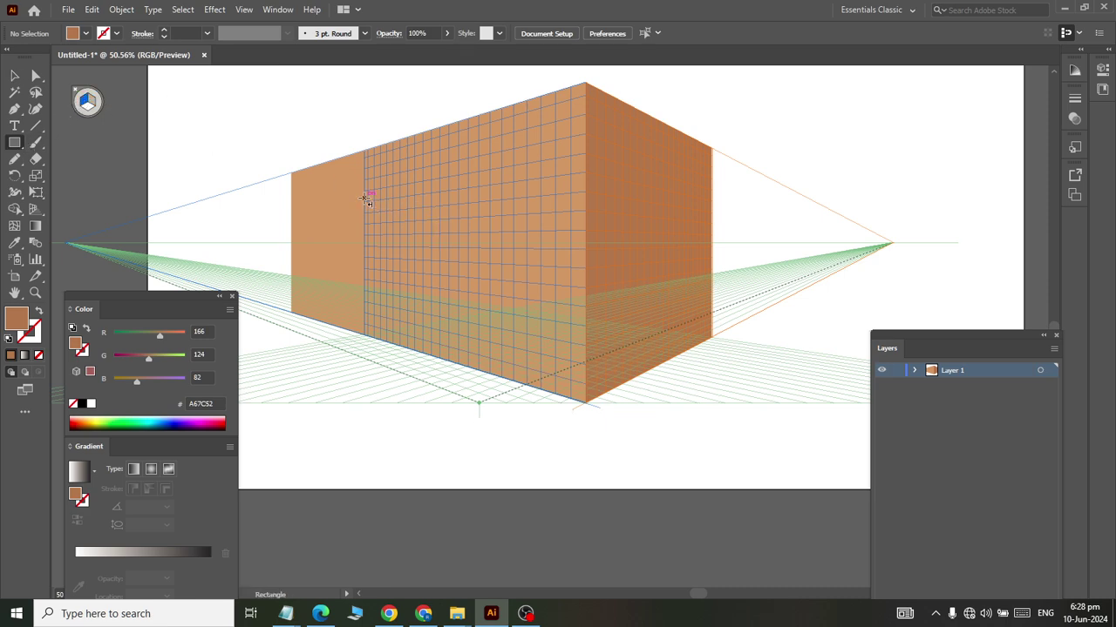
left_click_drag(344, 200, 434, 355)
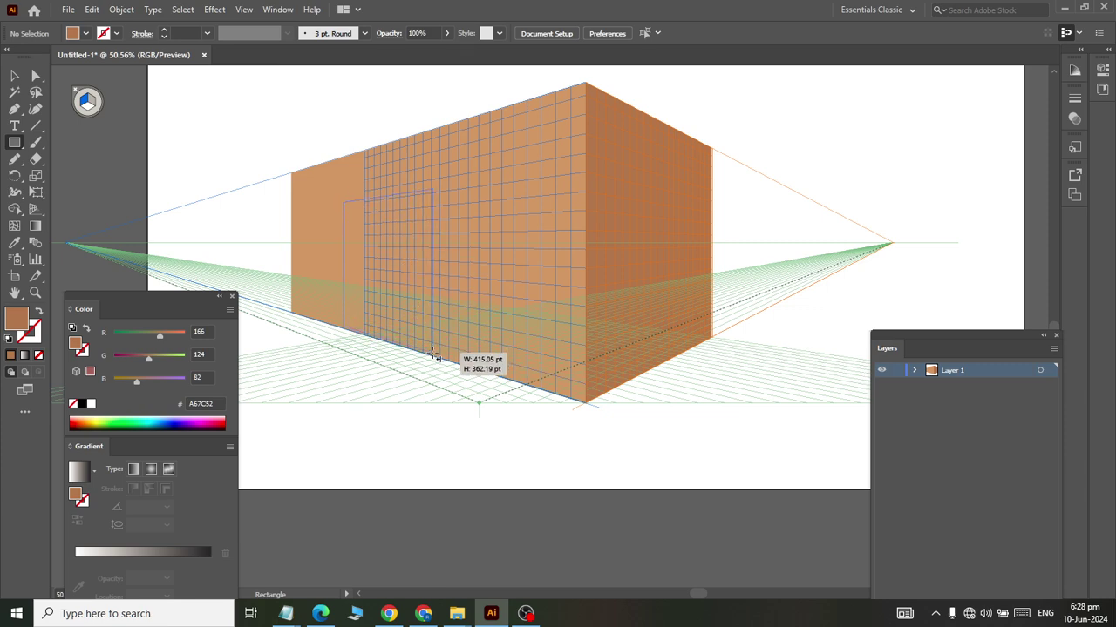
left_click_drag(434, 355, 439, 362)
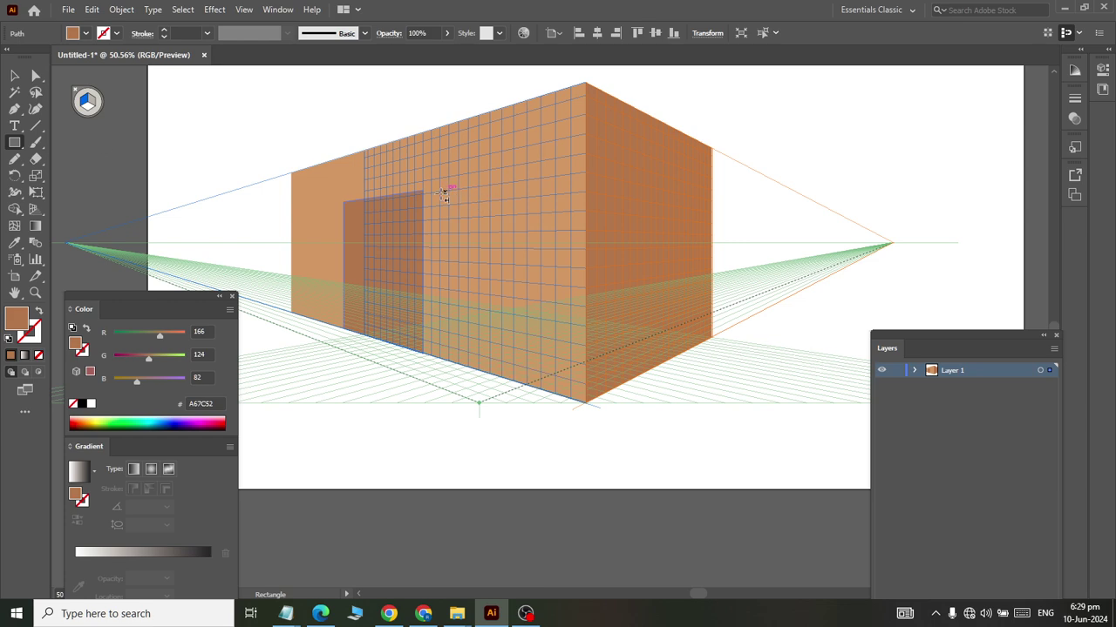
left_click_drag(441, 192, 476, 285)
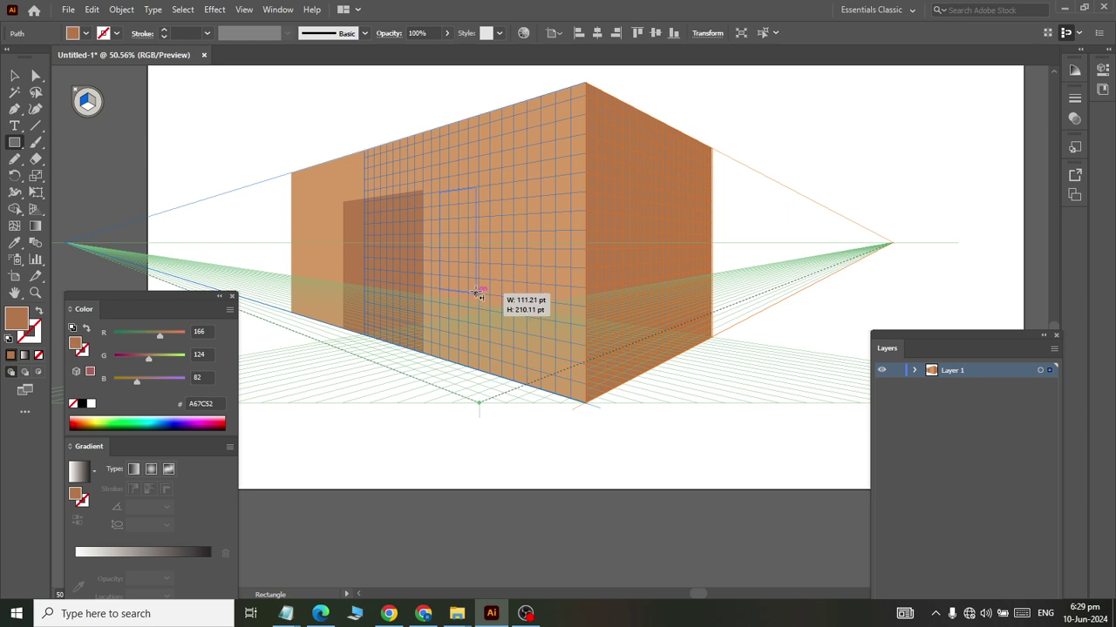
left_click_drag(476, 286, 476, 292)
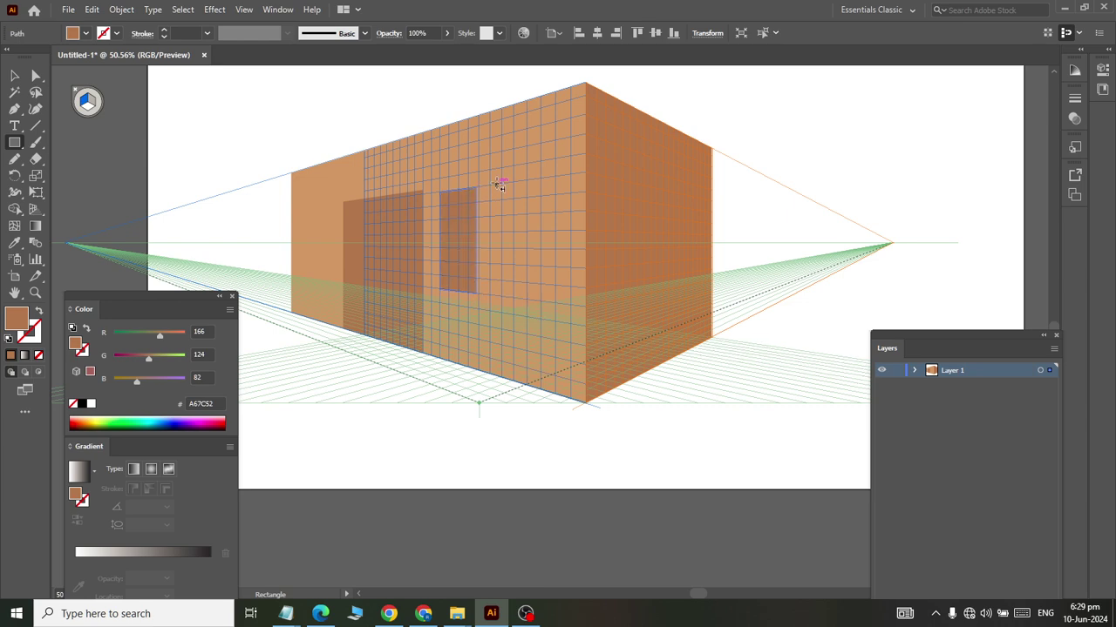
left_click_drag(493, 184, 528, 300)
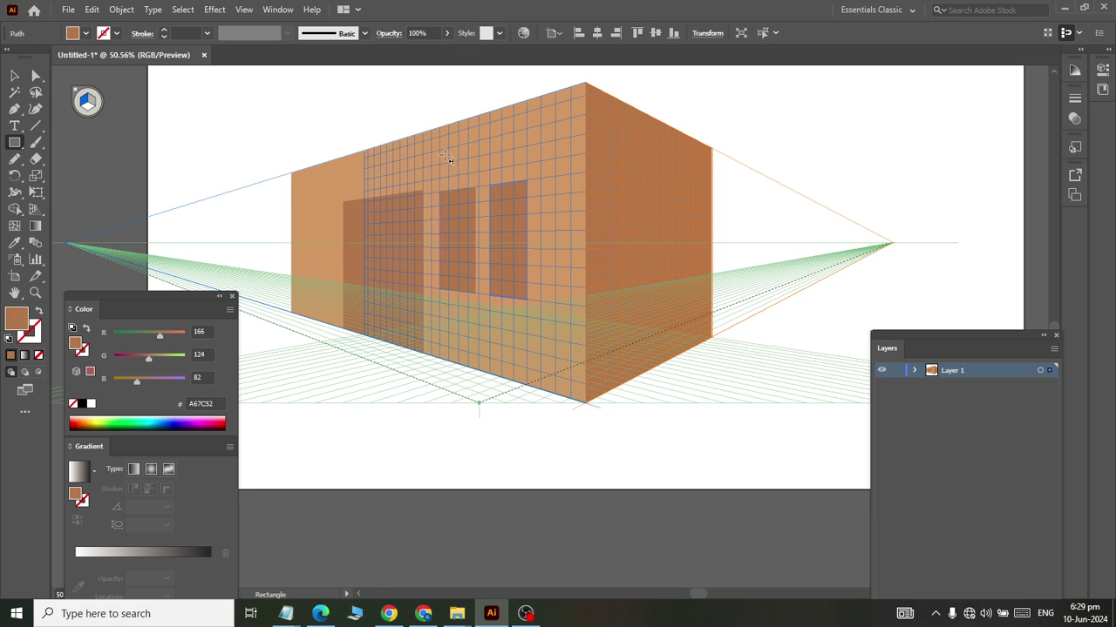
Add a wide panel above the windows and a tall door on the right wall.
left_click_drag(438, 148, 529, 163)
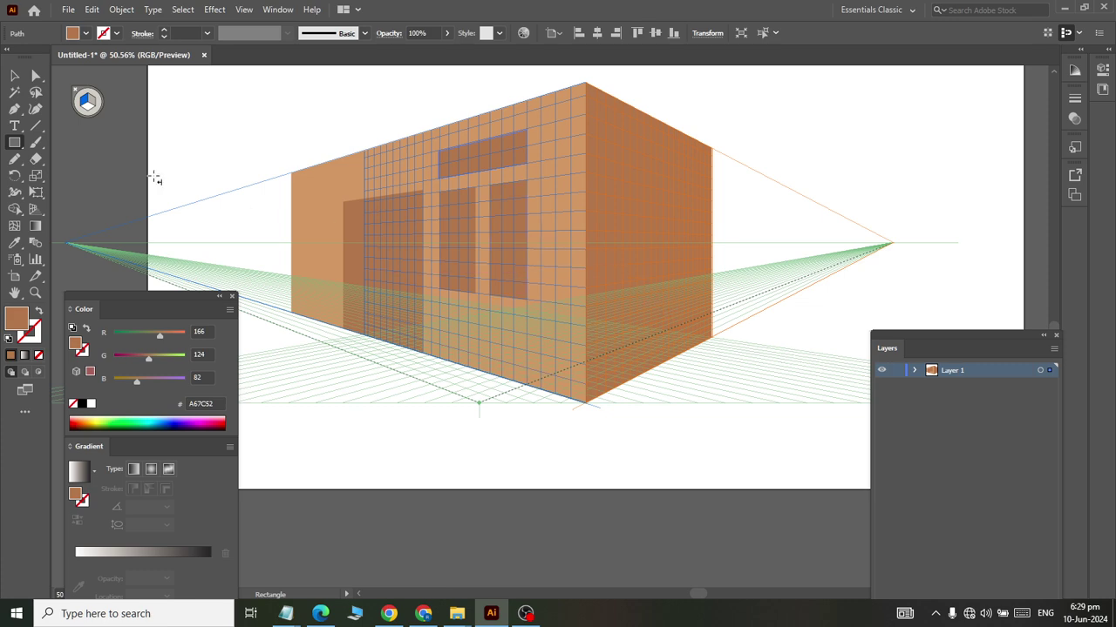
left_click(131, 122)
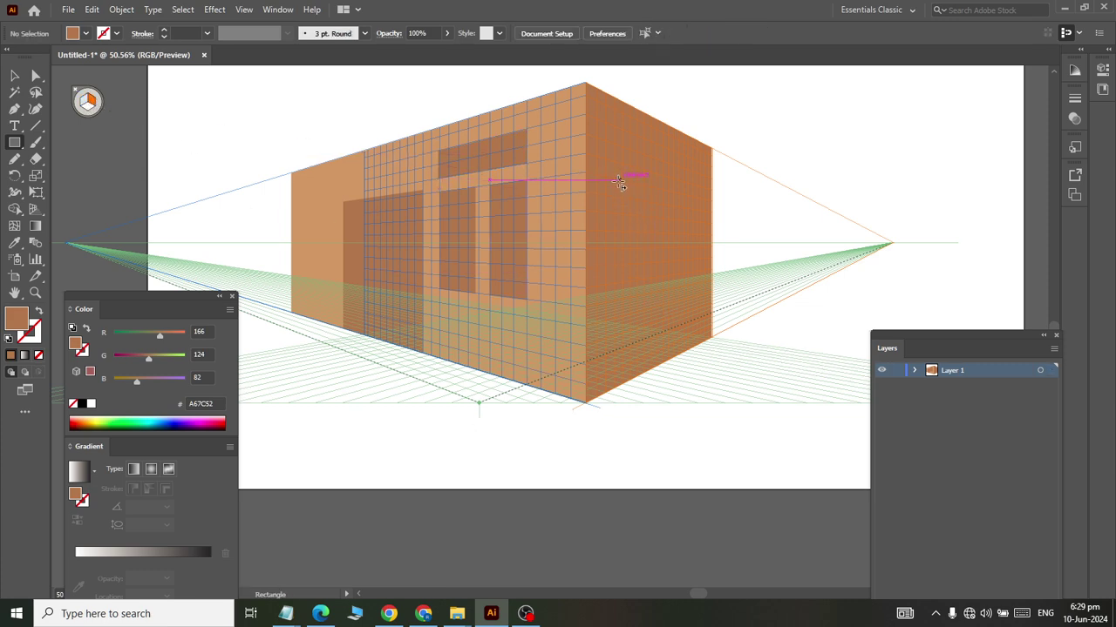
left_click_drag(616, 182, 663, 367)
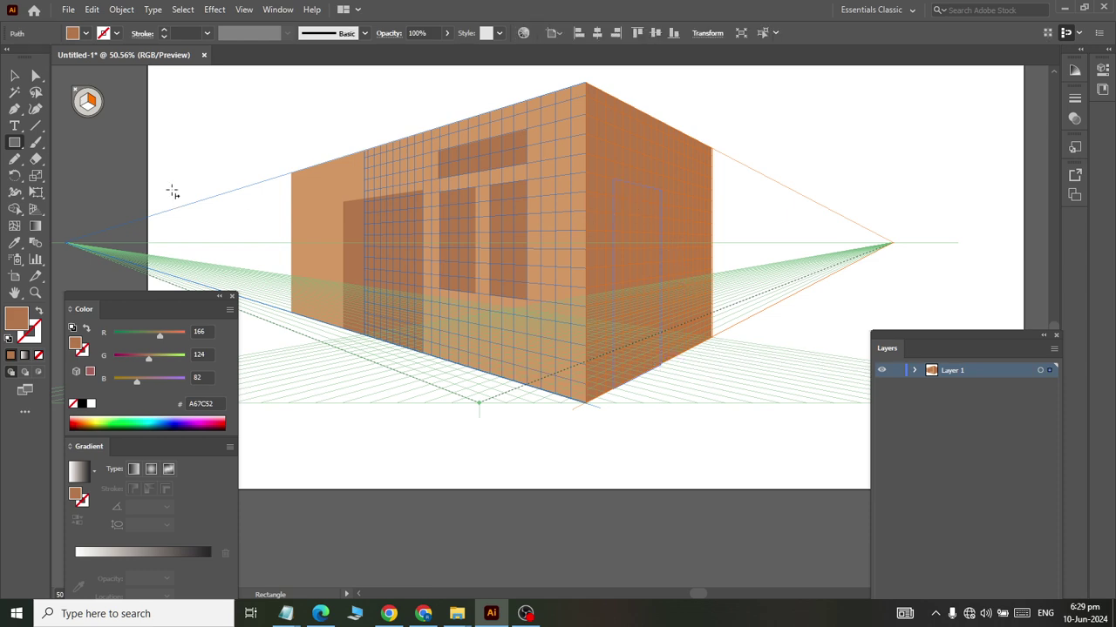
Fill the left-wall door cyan from the swatches and eyedropper it onto the first window.
left_click(15, 77)
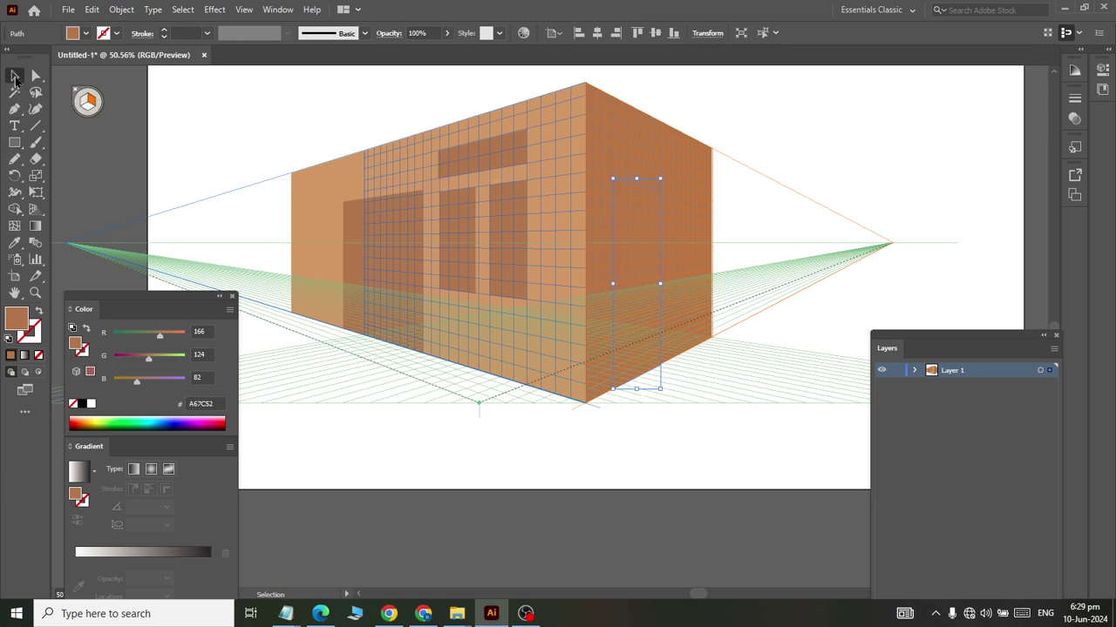
left_click(401, 257)
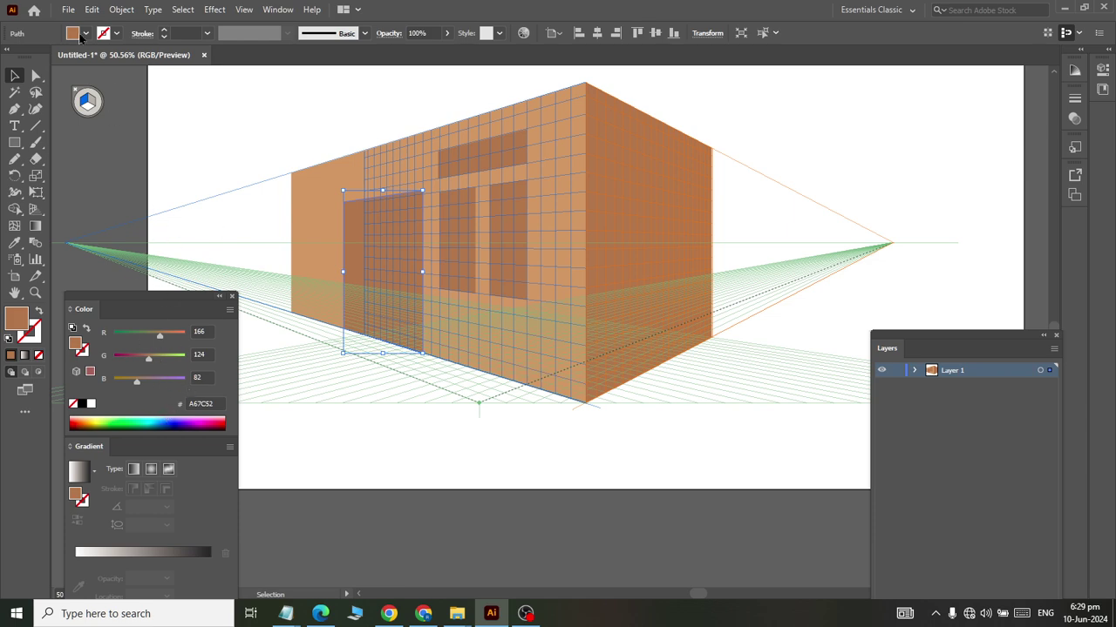
left_click(84, 34)
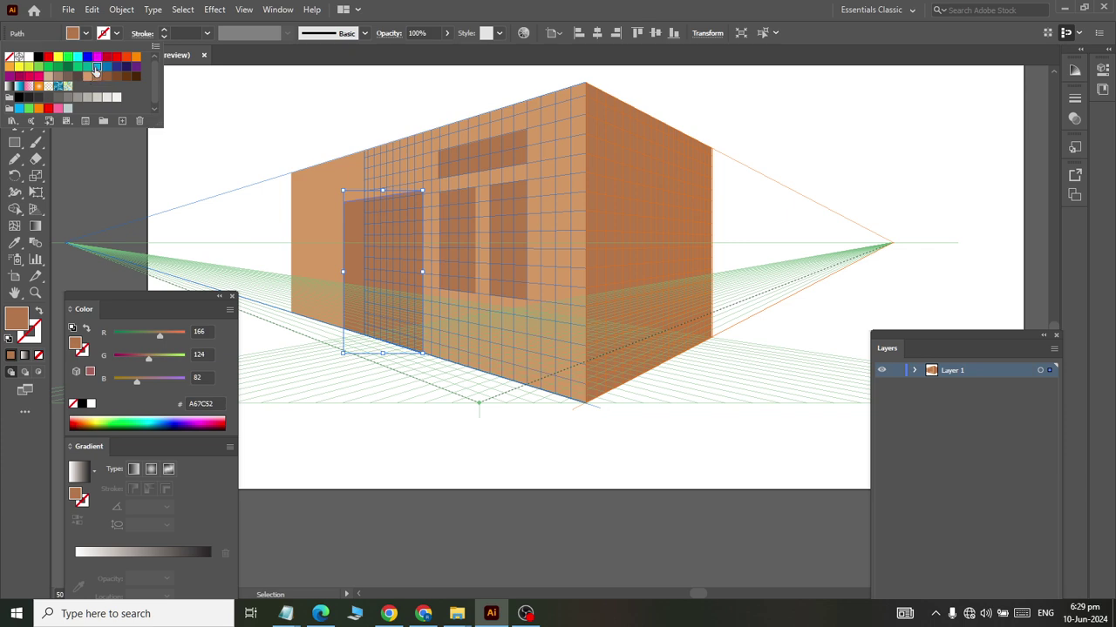
left_click(96, 67)
left_click(469, 251)
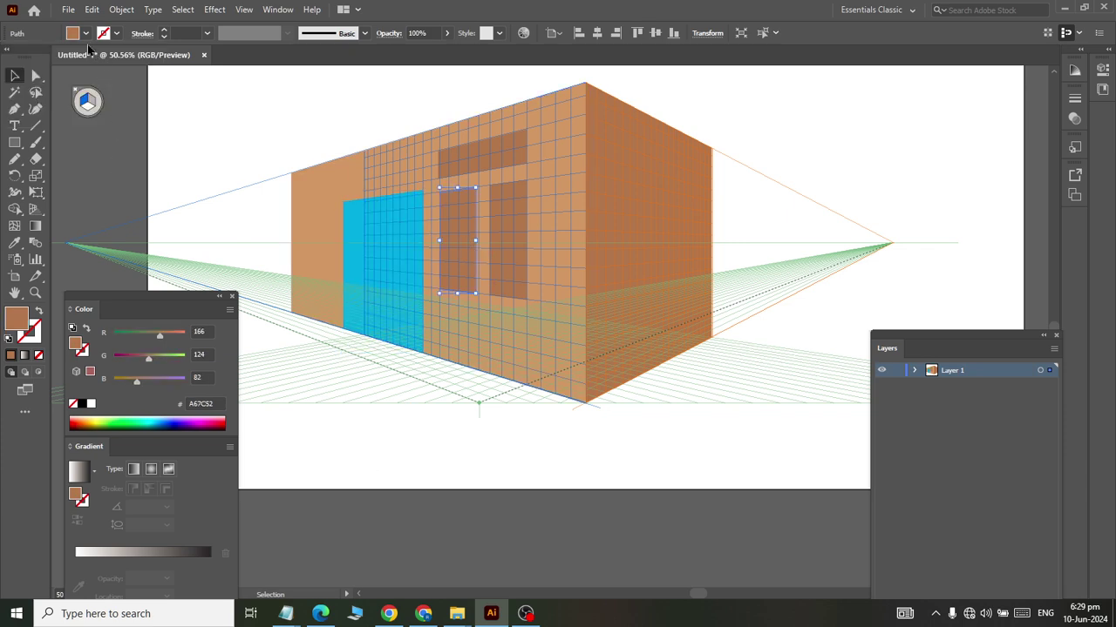
left_click(14, 242)
left_click(366, 221)
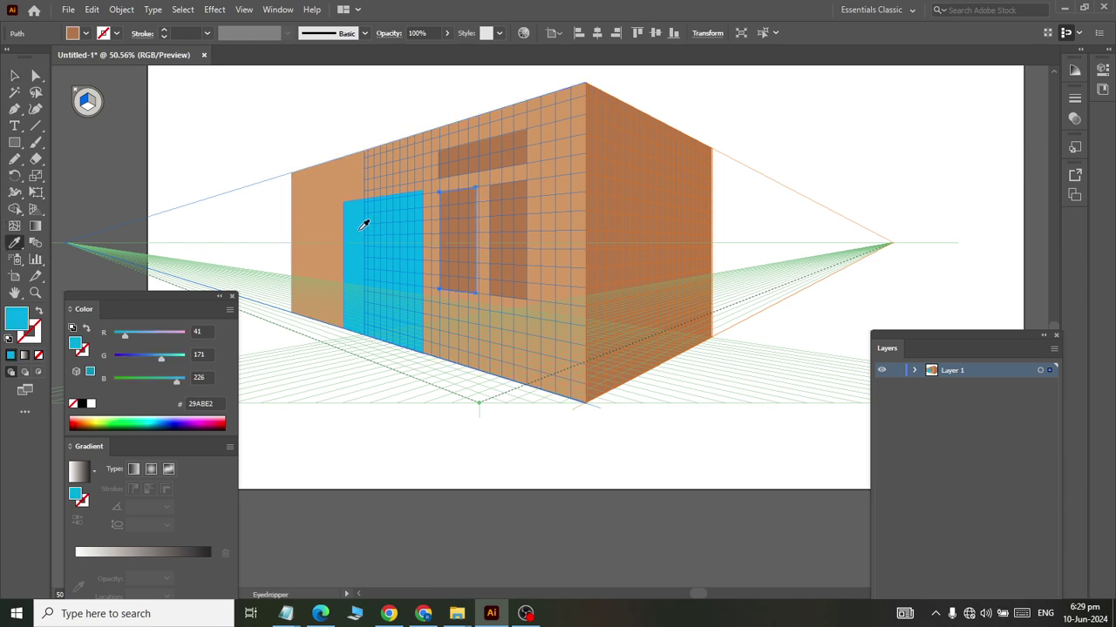
left_click(12, 77)
left_click(314, 496)
Eyedropper the door's cyan onto the second window and the wide upper panel.
left_click(517, 236)
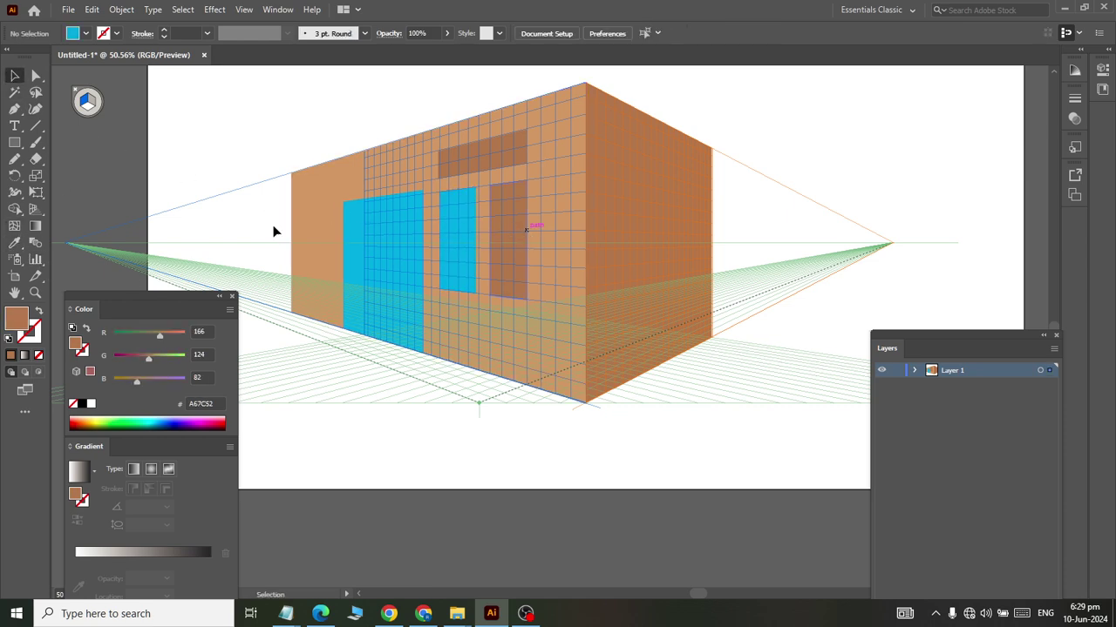
left_click(17, 244)
left_click(460, 220)
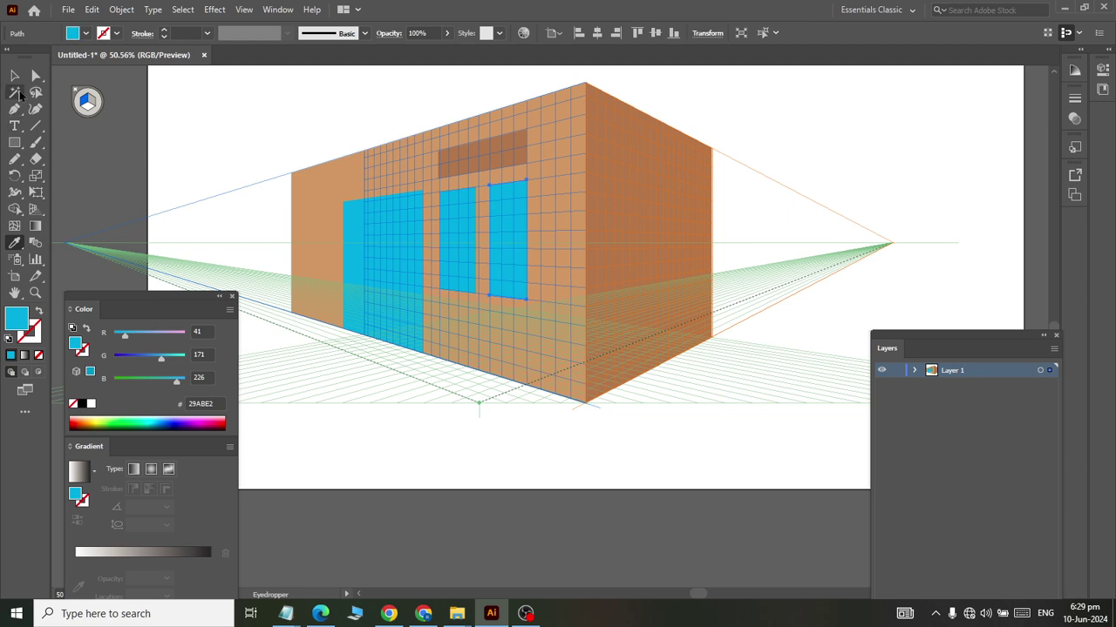
left_click(14, 79)
left_click(448, 160)
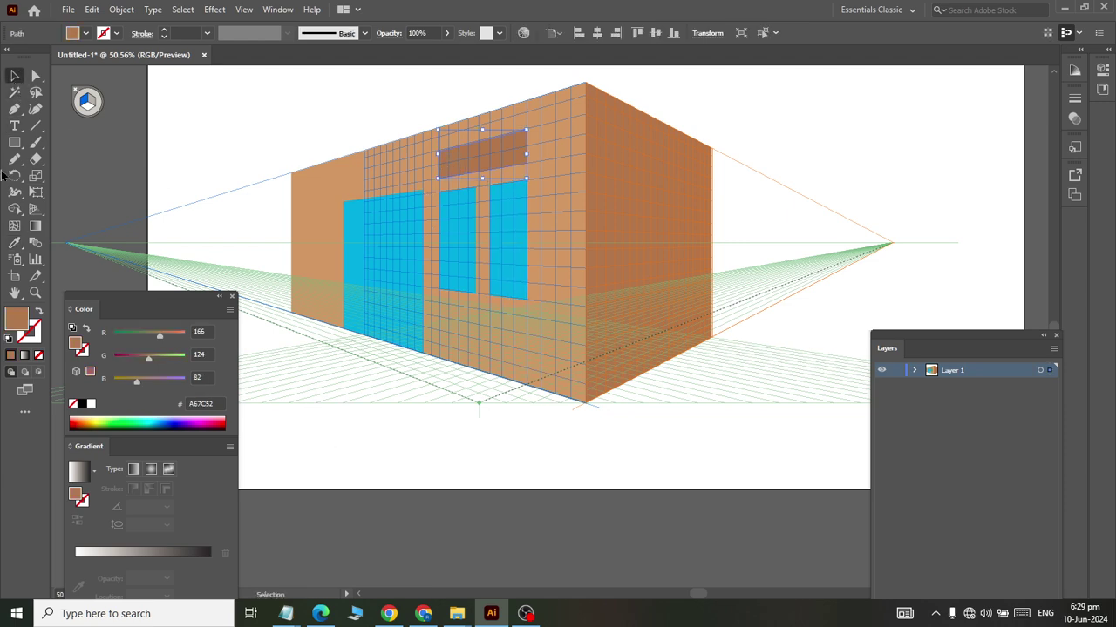
left_click(16, 242)
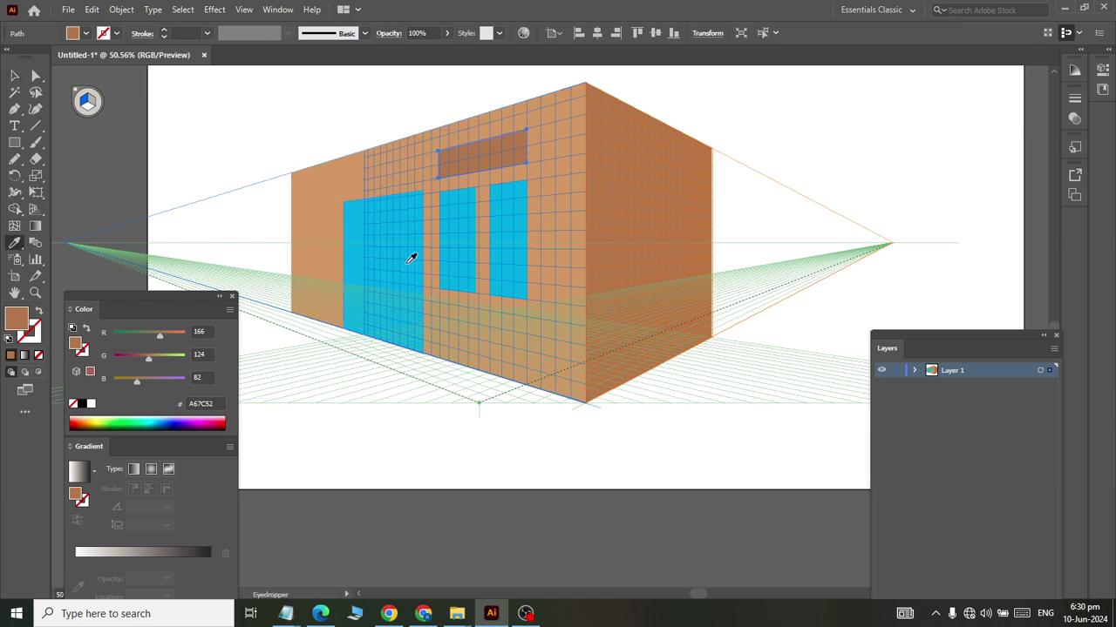
left_click(350, 279)
left_click(16, 79)
left_click(482, 447)
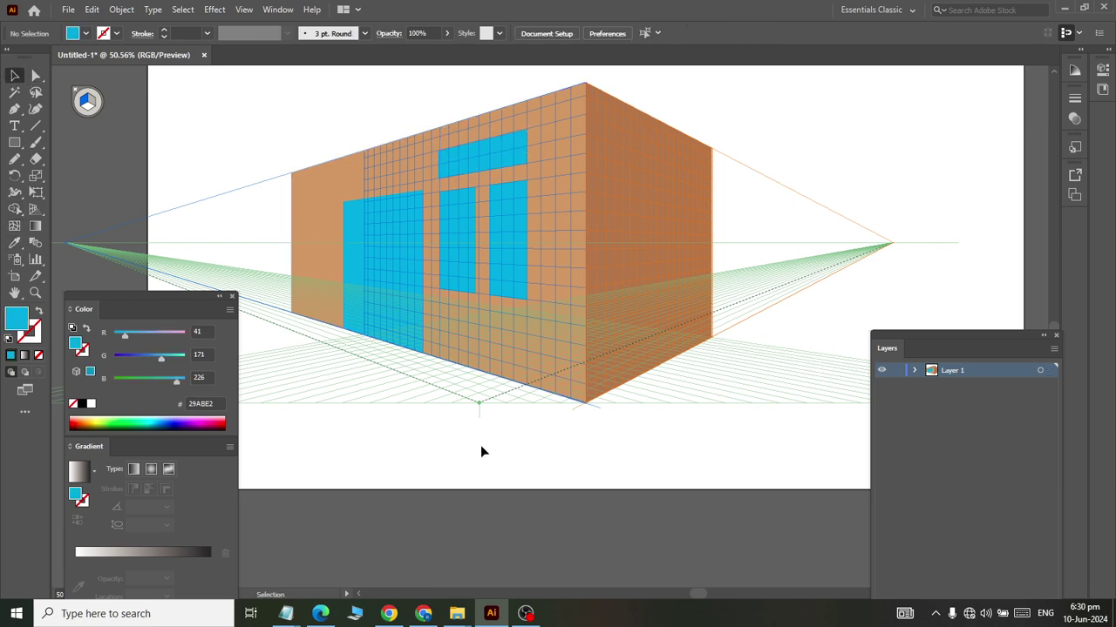
Eyedropper the cyan fill onto the tall door on the right wall.
left_click(654, 225)
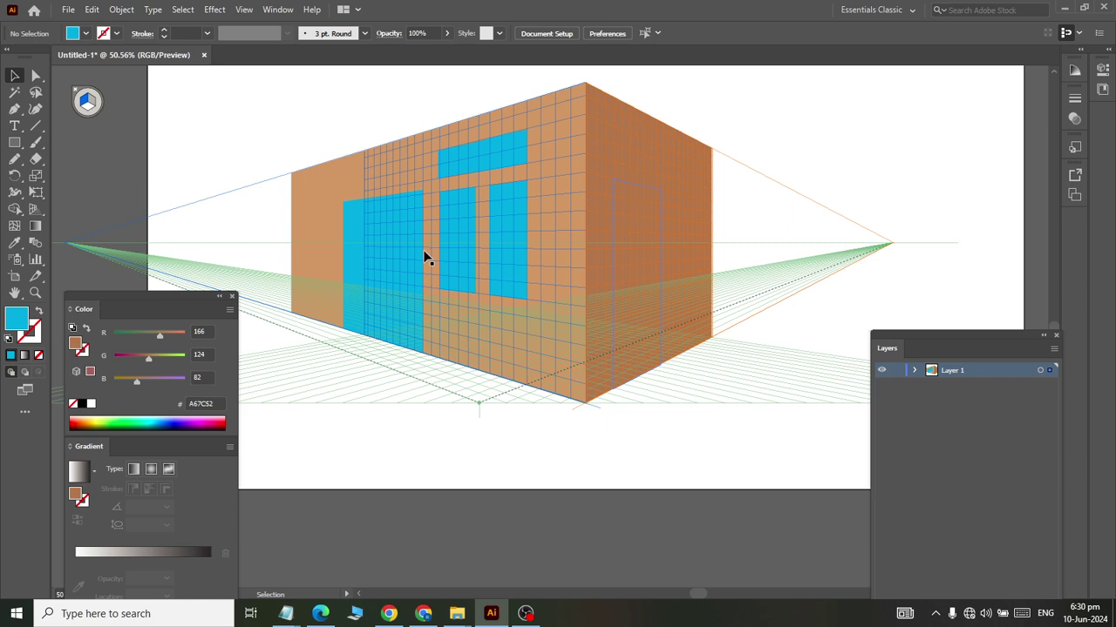
left_click(16, 243)
left_click(365, 277)
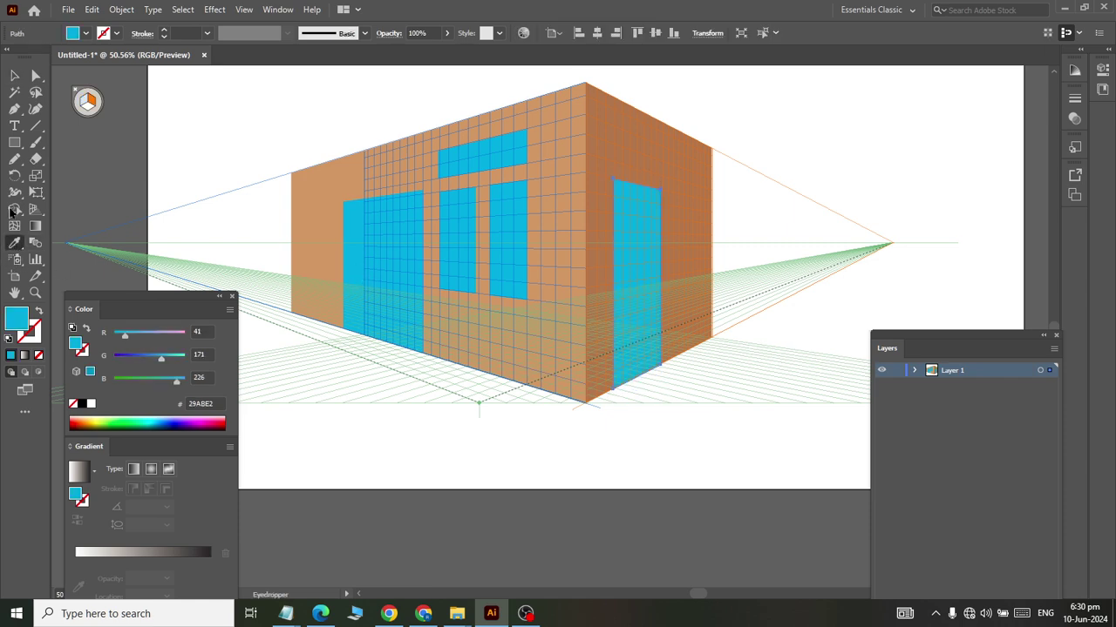
left_click(15, 76)
left_click(415, 468)
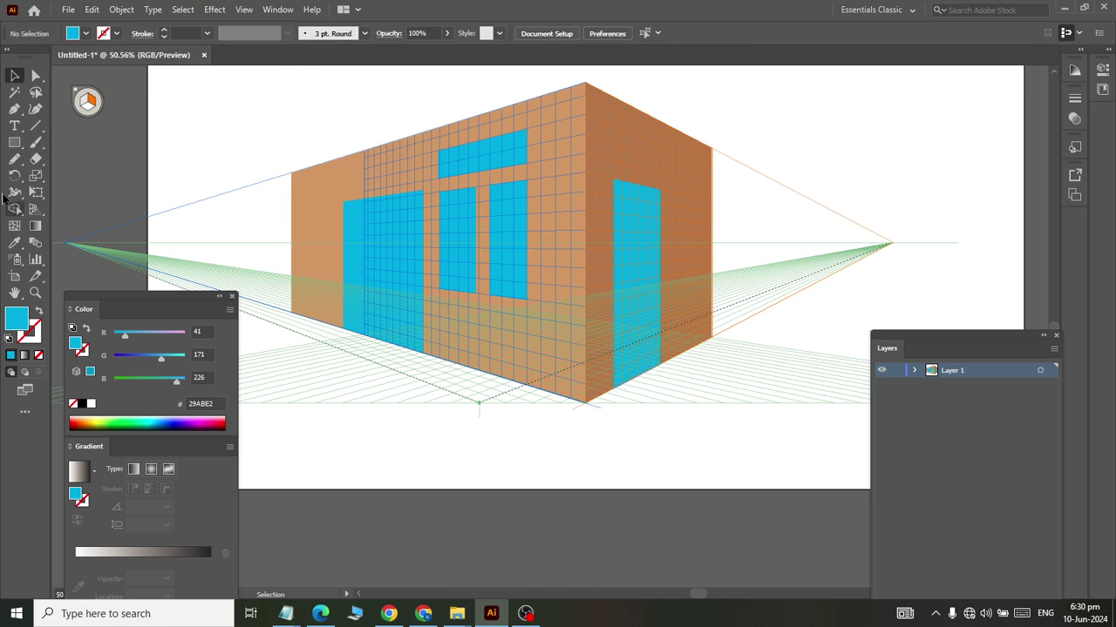
Draw two right-wall windows, one above the door and one beside it, redoing a misplaced one.
left_click(15, 143)
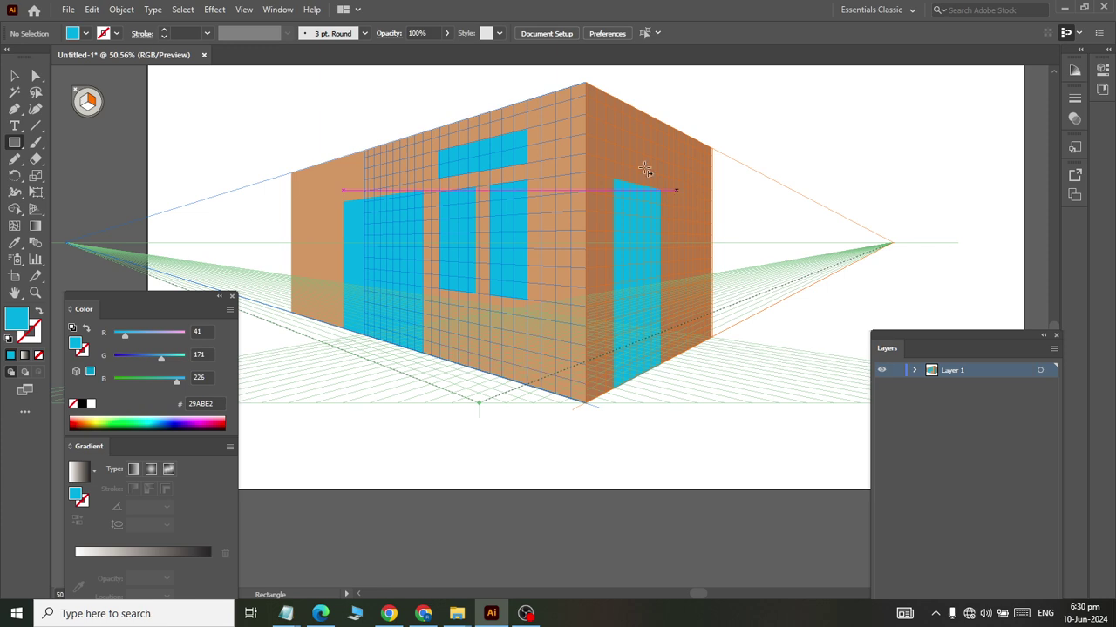
left_click_drag(616, 144, 659, 185)
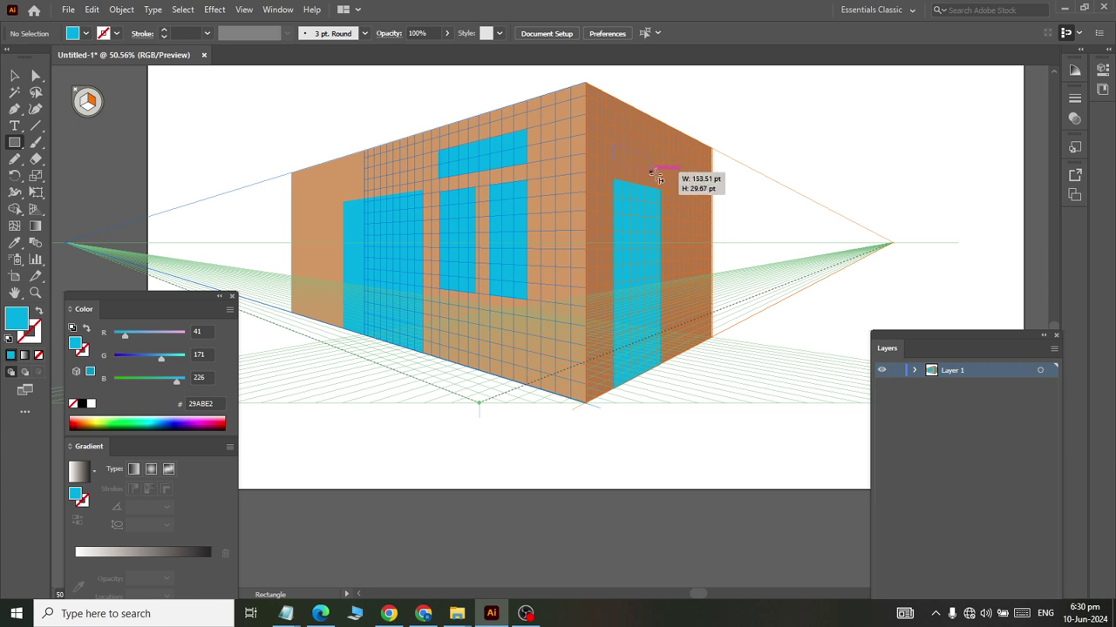
key("ctrl+z")
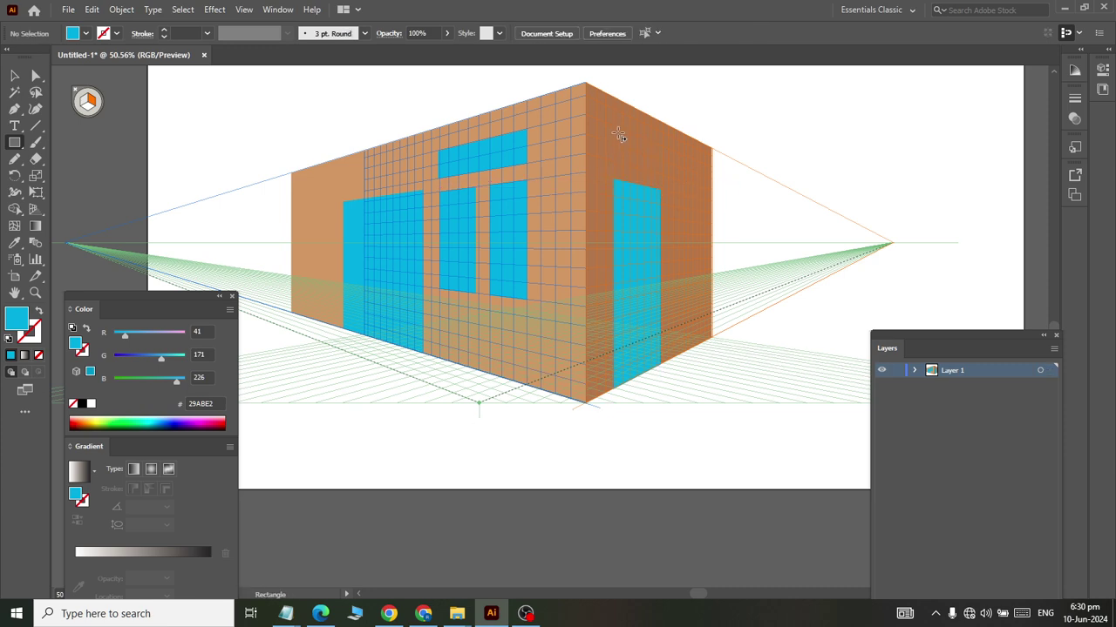
left_click_drag(617, 127, 658, 175)
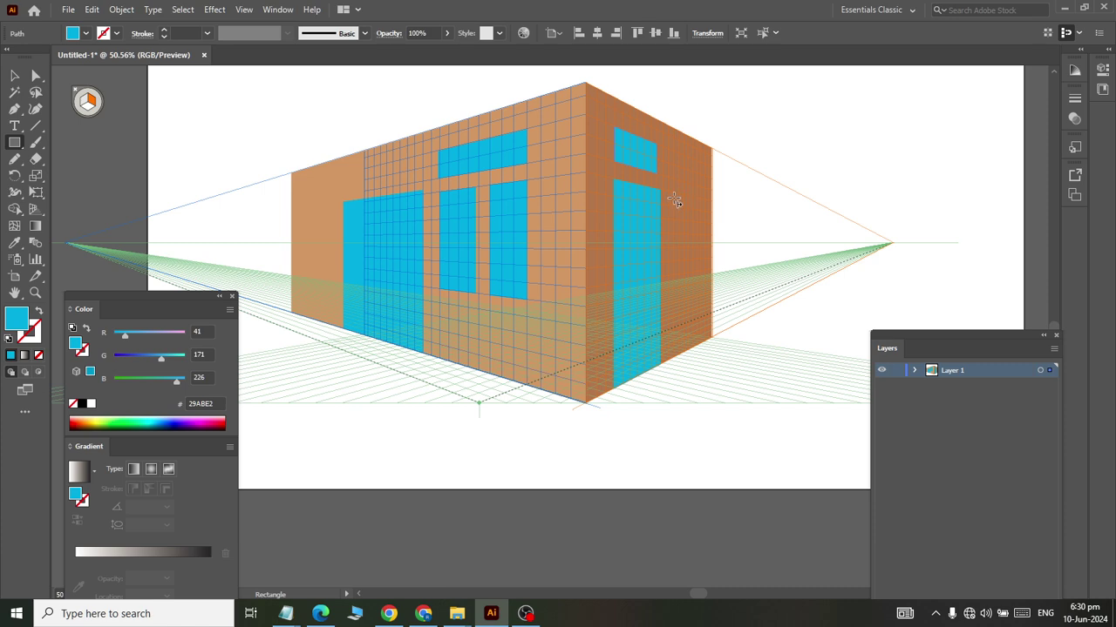
left_click_drag(678, 195, 706, 254)
key("v")
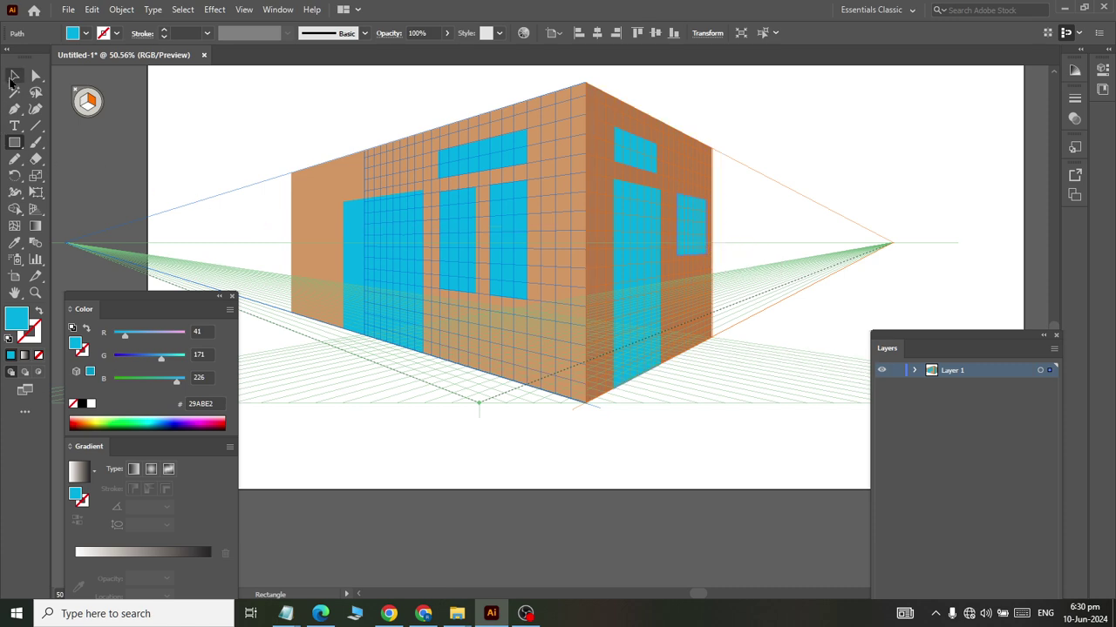
left_click(574, 486)
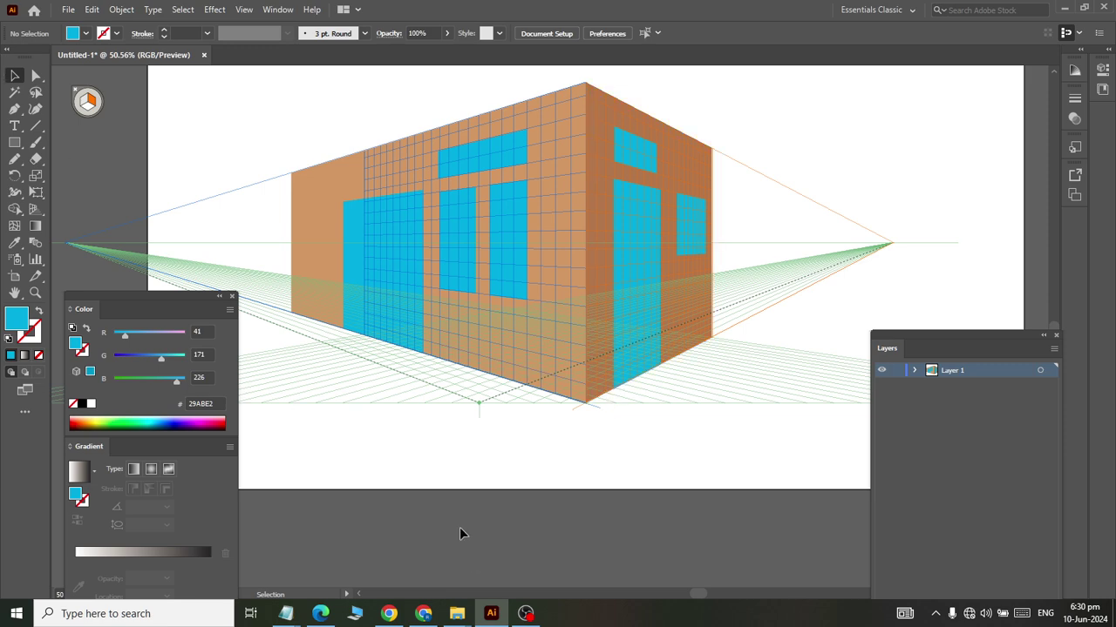
left_click(379, 295)
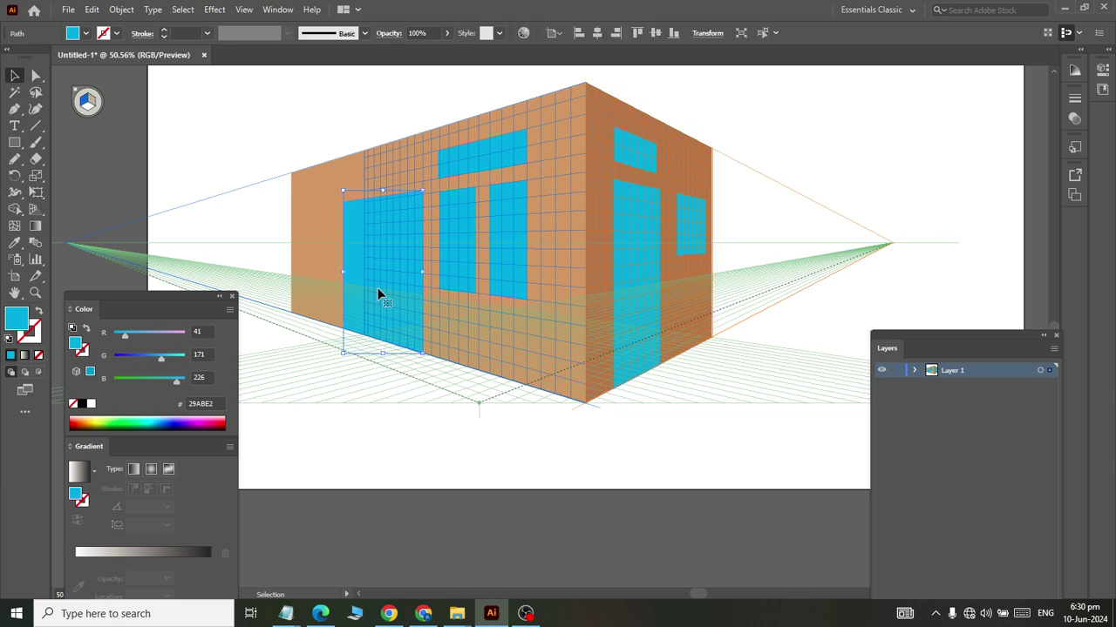
Undo an accidental brown fill on the left-wall door and make the right grid plane active.
left_click(14, 142)
left_click(86, 34)
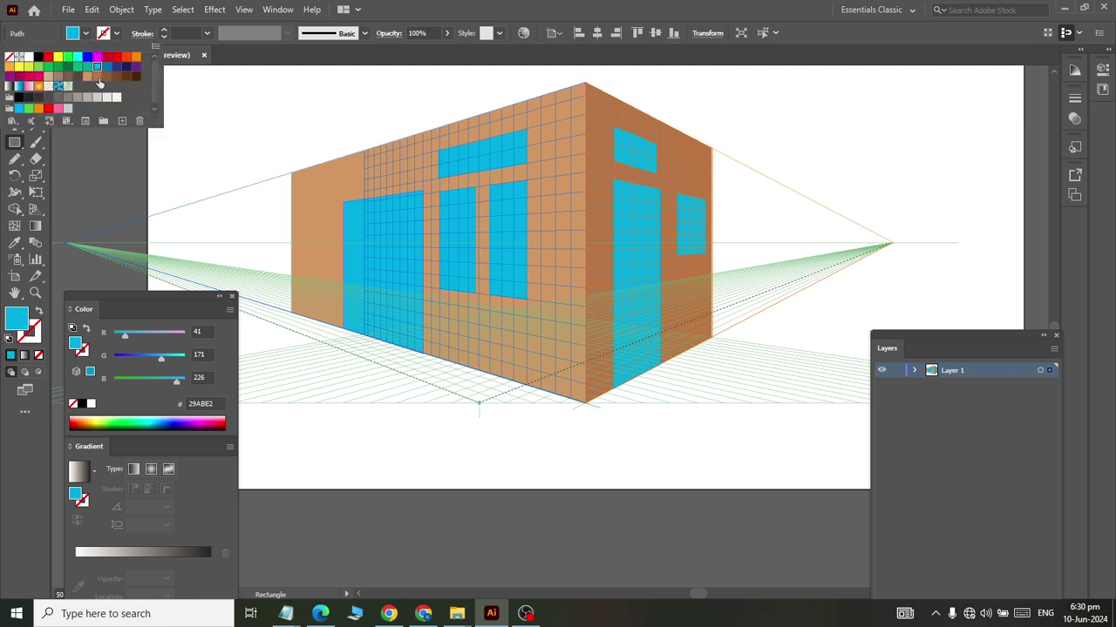
left_click(97, 77)
key("Escape")
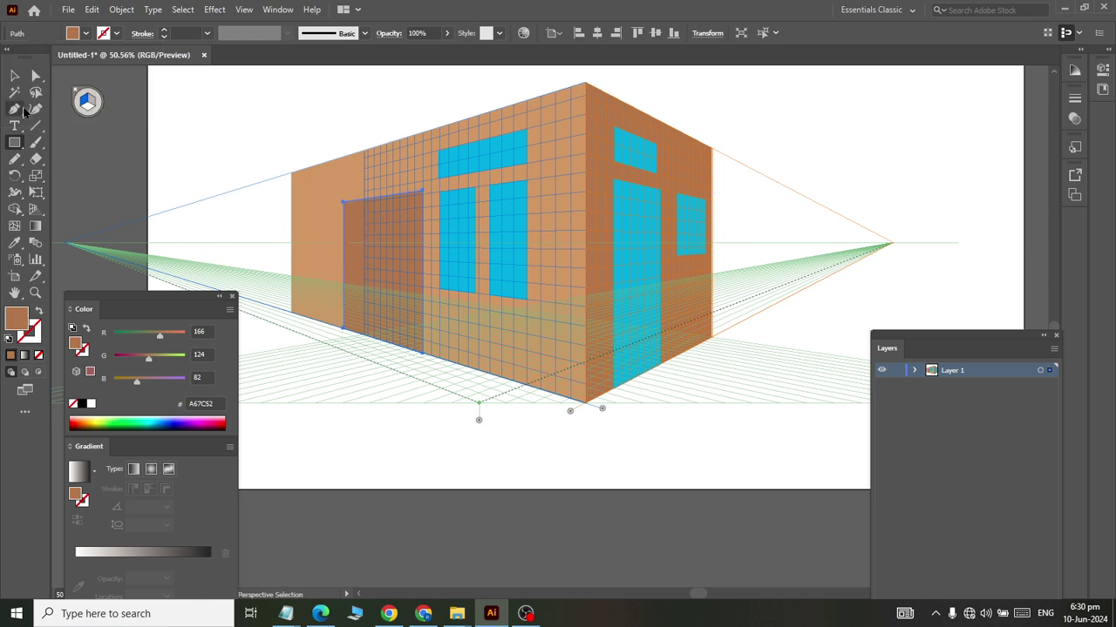
left_click(14, 77)
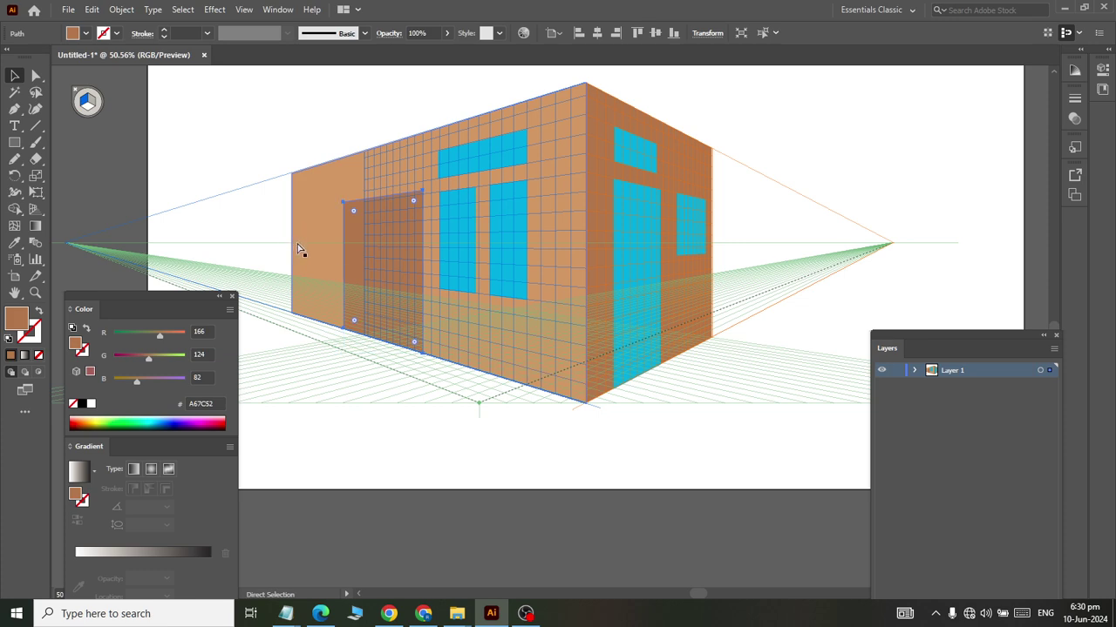
key("ctrl+z")
left_click(364, 412)
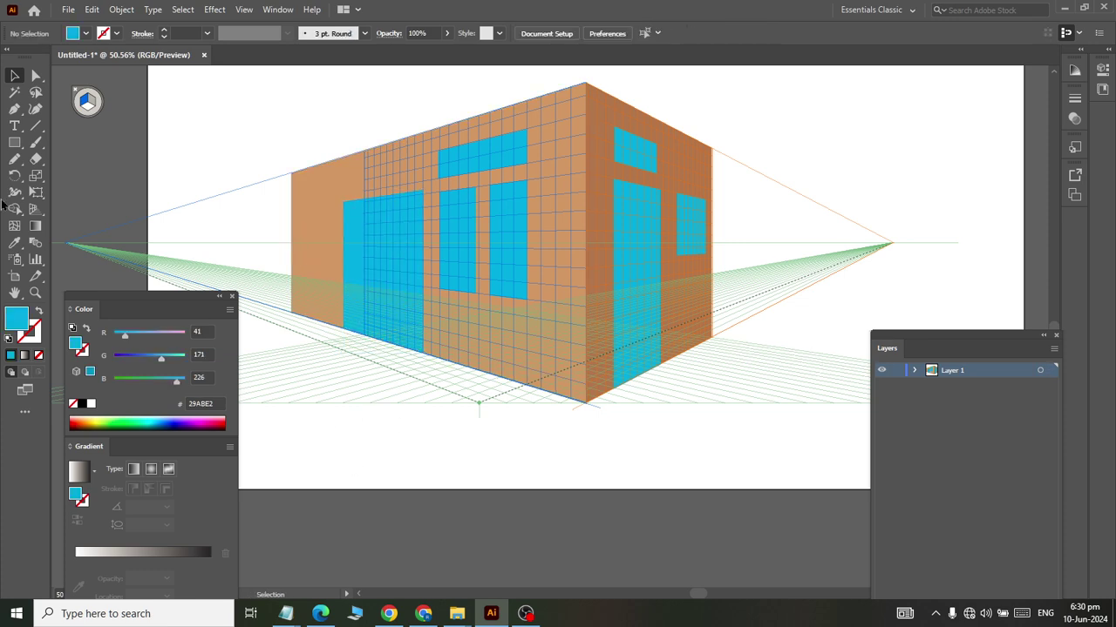
left_click(14, 142)
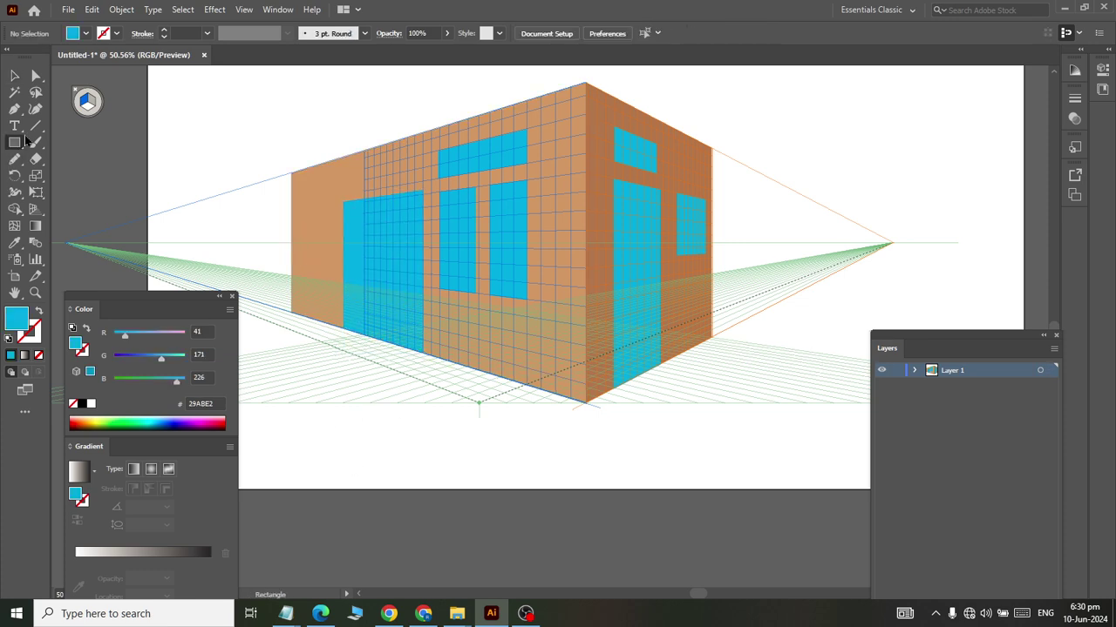
left_click(96, 107)
Draw a narrow strip down the door's left edge and fill it dark blue 0071BC.
mouse_move(343, 203)
left_mouse_down()
mouse_move(358, 332)
mouse_move(354, 323)
left_mouse_up()
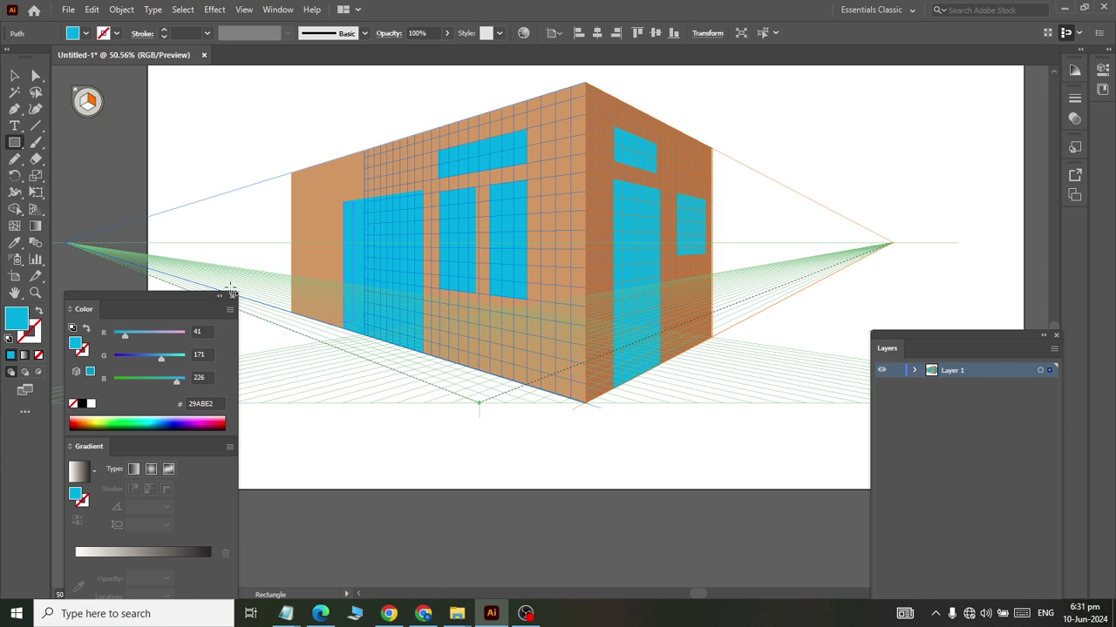
left_click(86, 34)
left_click(108, 67)
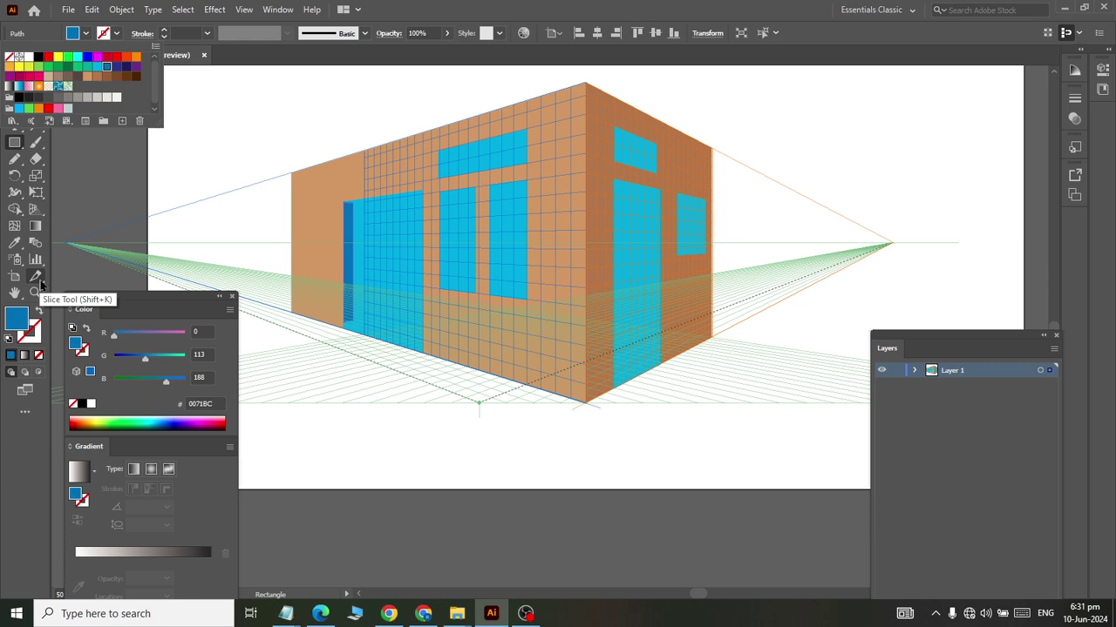
left_click(14, 142)
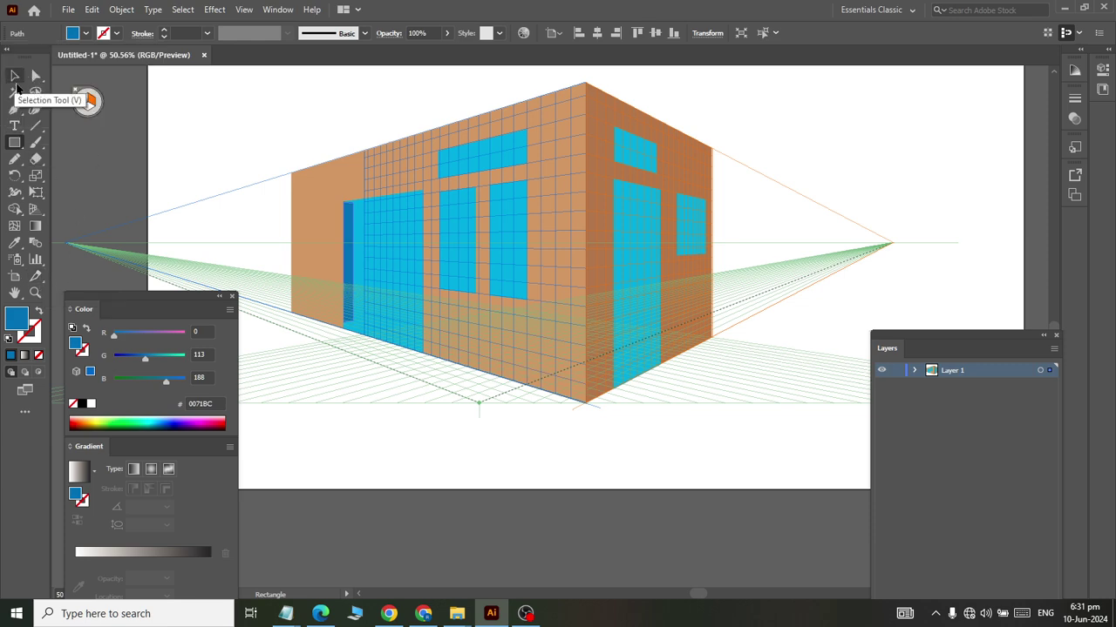
left_click(358, 451)
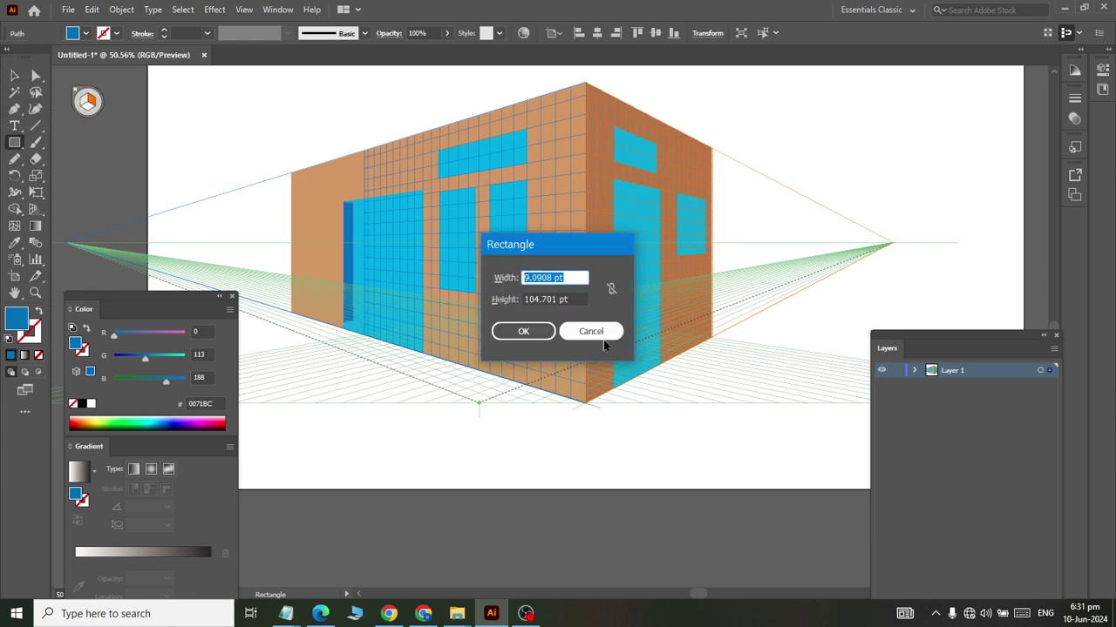
left_click(593, 338)
scroll(349, 323, "up", 1)
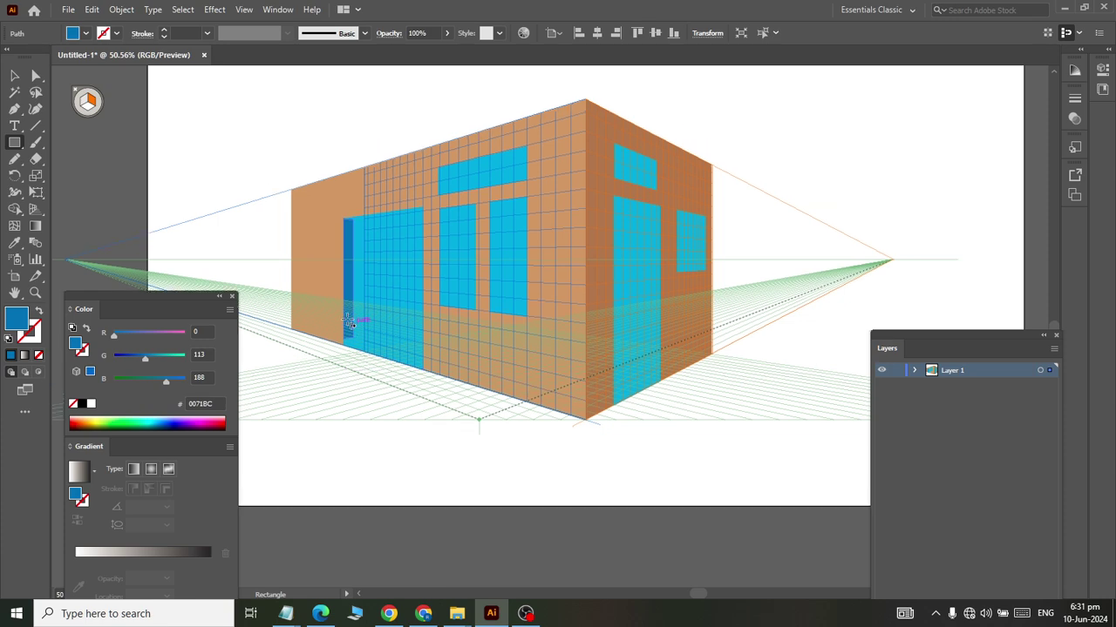
Drag the strip's bottom edge down to the door base.
left_click(14, 76)
left_click(349, 314)
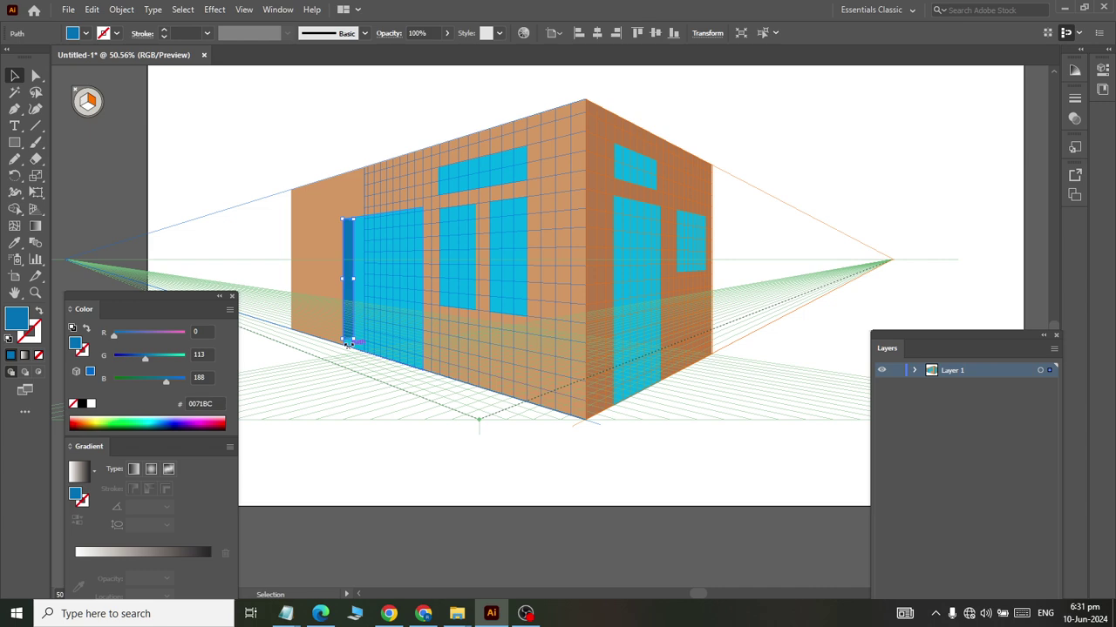
left_click_drag(348, 338, 348, 346)
left_click(370, 485)
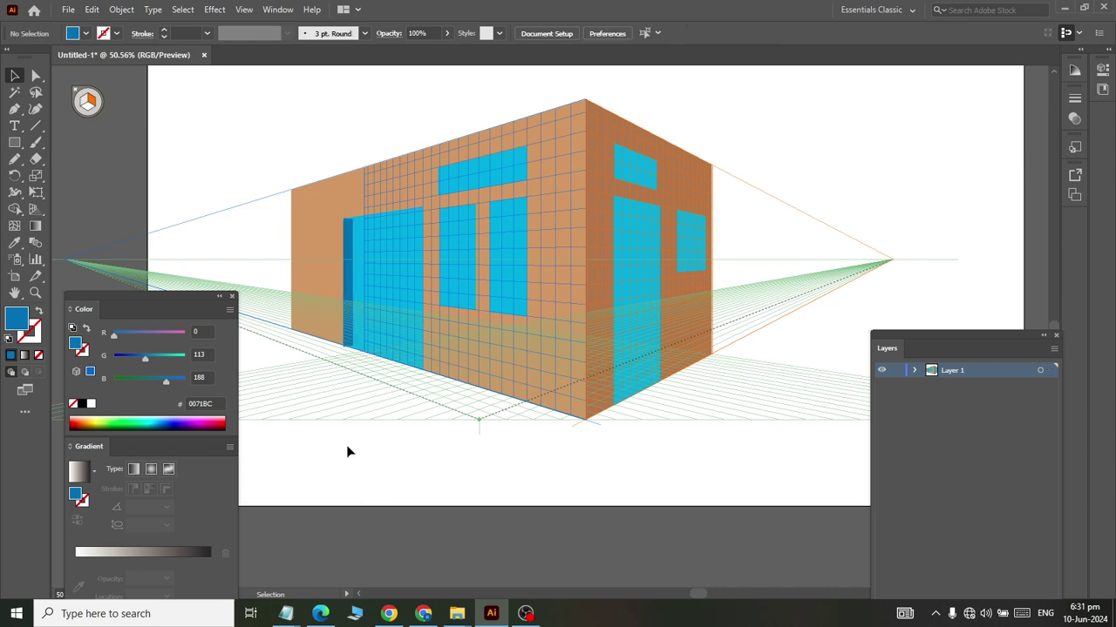
scroll(340, 358, "up", 5)
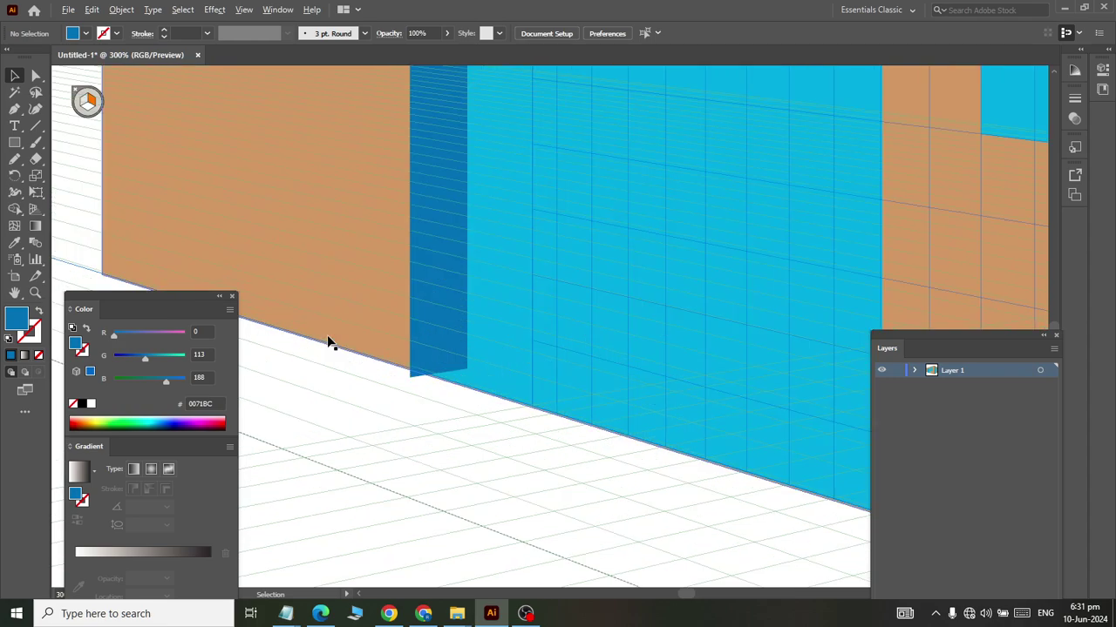
Nudge the strip's two bottom anchors up slightly with Direct Selection to line them up.
left_click(36, 75)
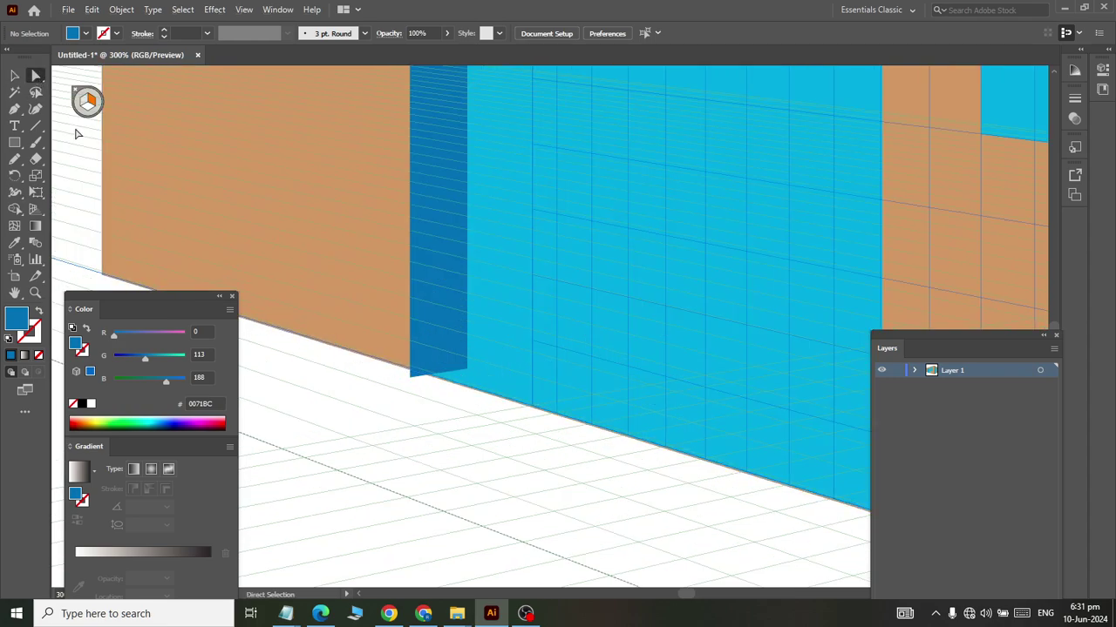
left_click(412, 377)
left_click(469, 371, "shift")
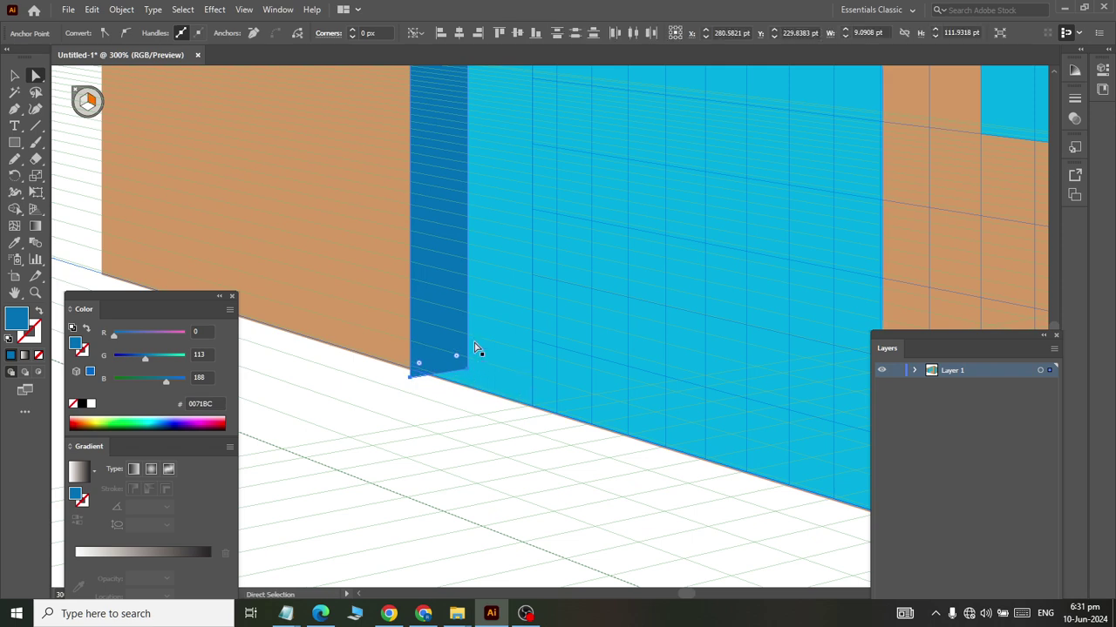
key("Up")
key("Up")
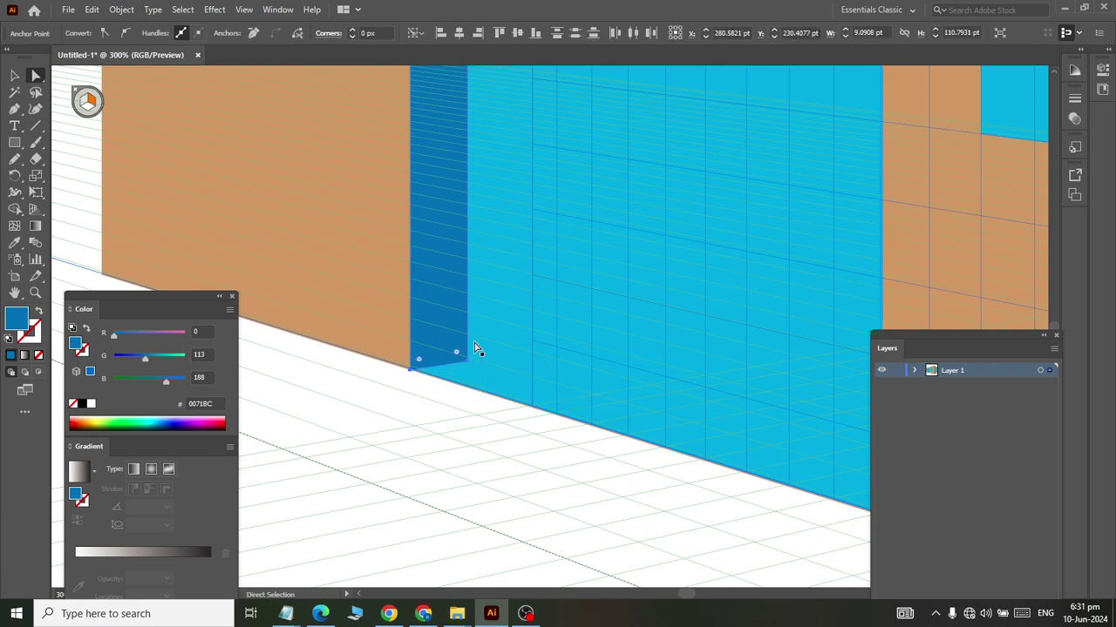
scroll(453, 335, "down", 1)
scroll(443, 332, "down", 1)
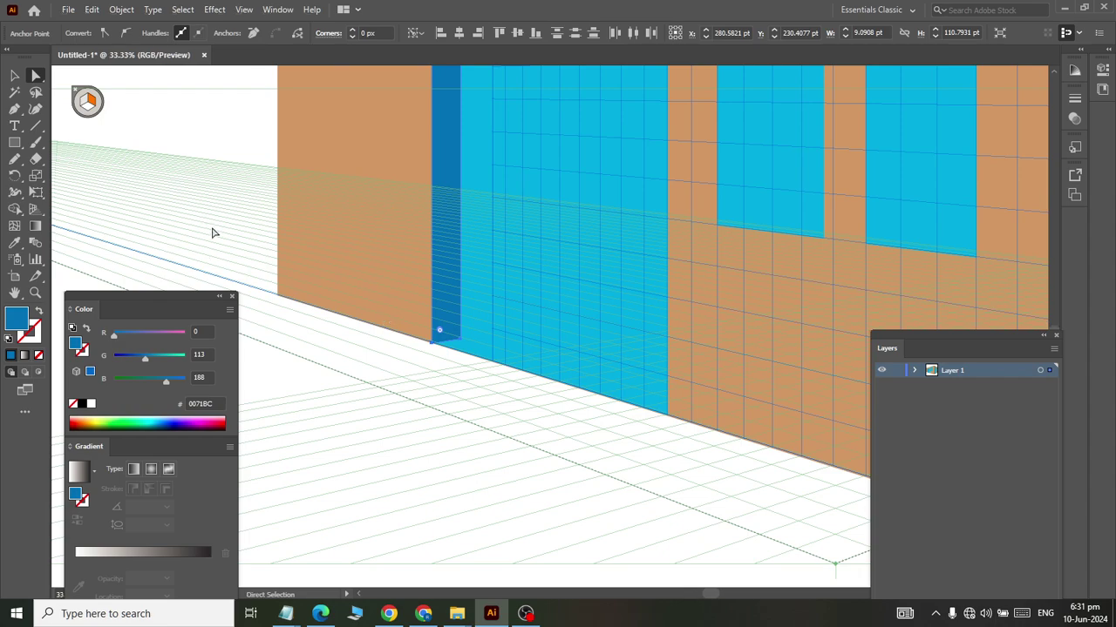
scroll(214, 234, "down", 4)
left_click(15, 75)
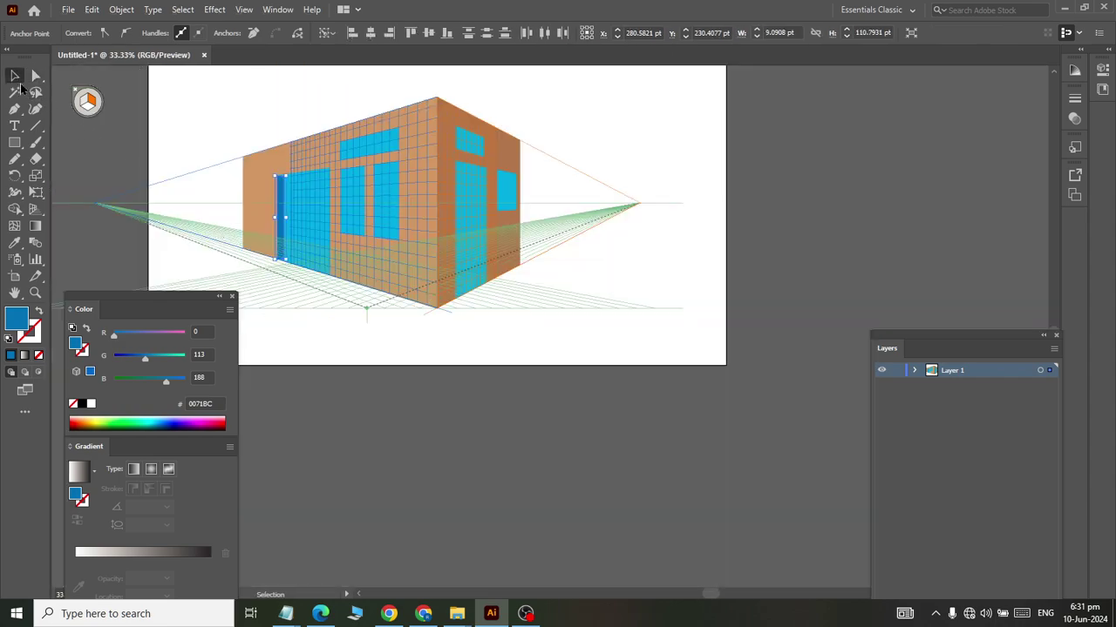
left_click(308, 287)
scroll(268, 188, "up", 2)
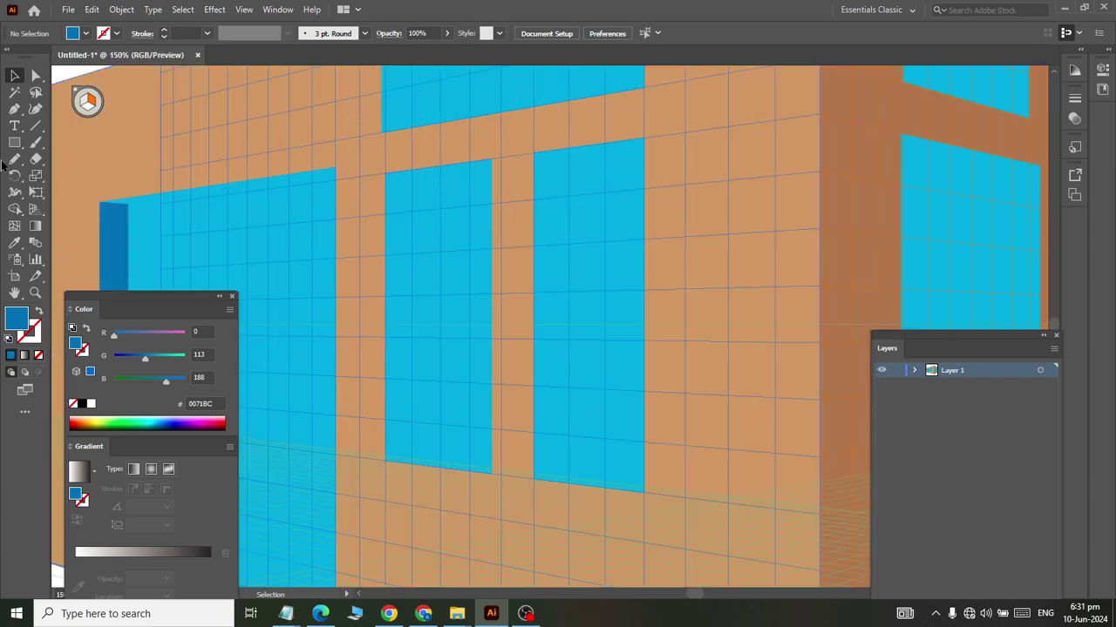
Draw dark-blue #0071BC depth strips down the left edges of both front-wall windows.
left_click(14, 142)
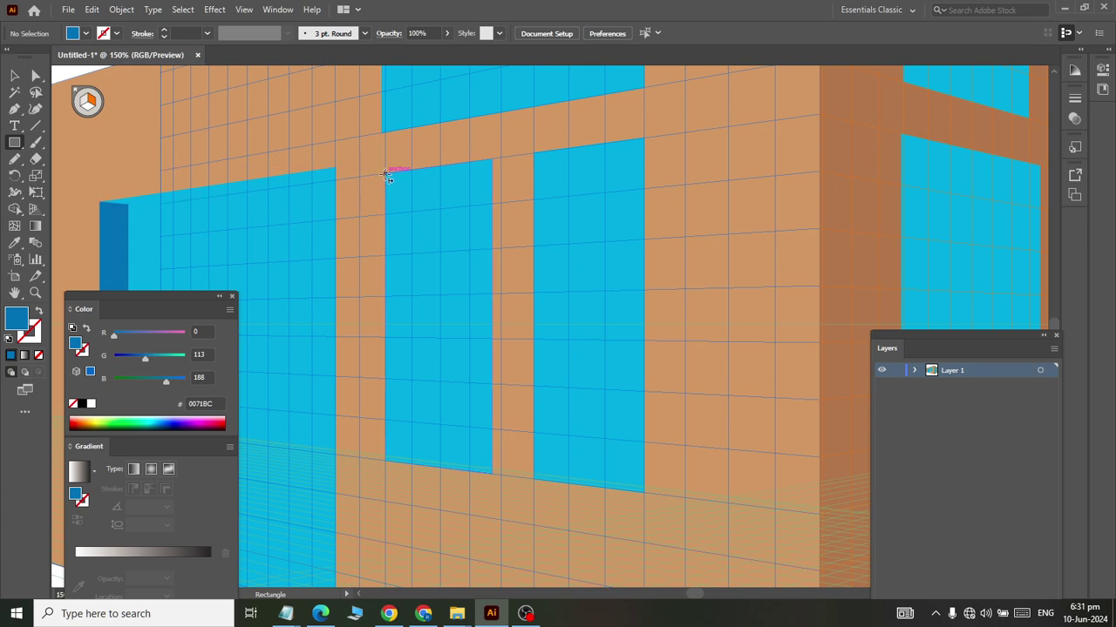
left_click_drag(384, 171, 416, 458)
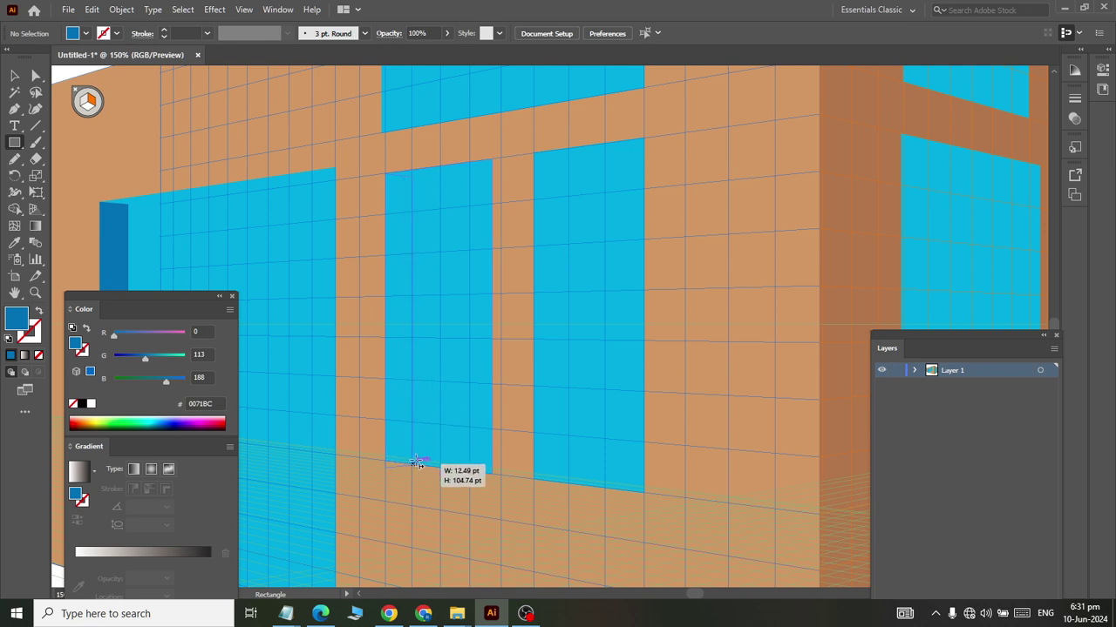
left_click_drag(417, 457, 418, 461)
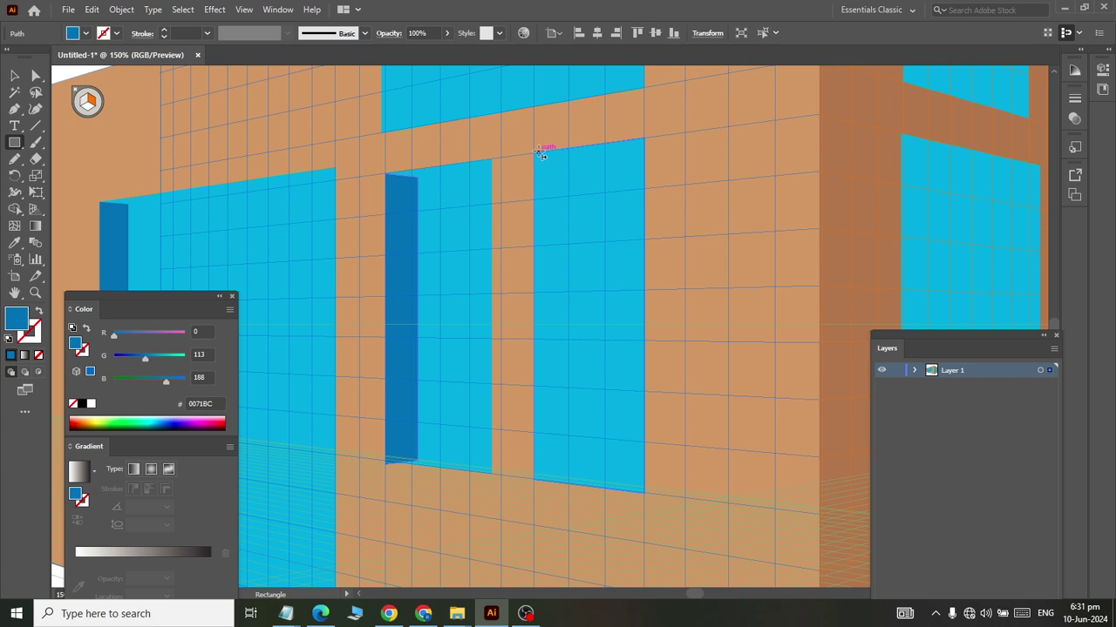
left_click_drag(536, 152, 556, 479)
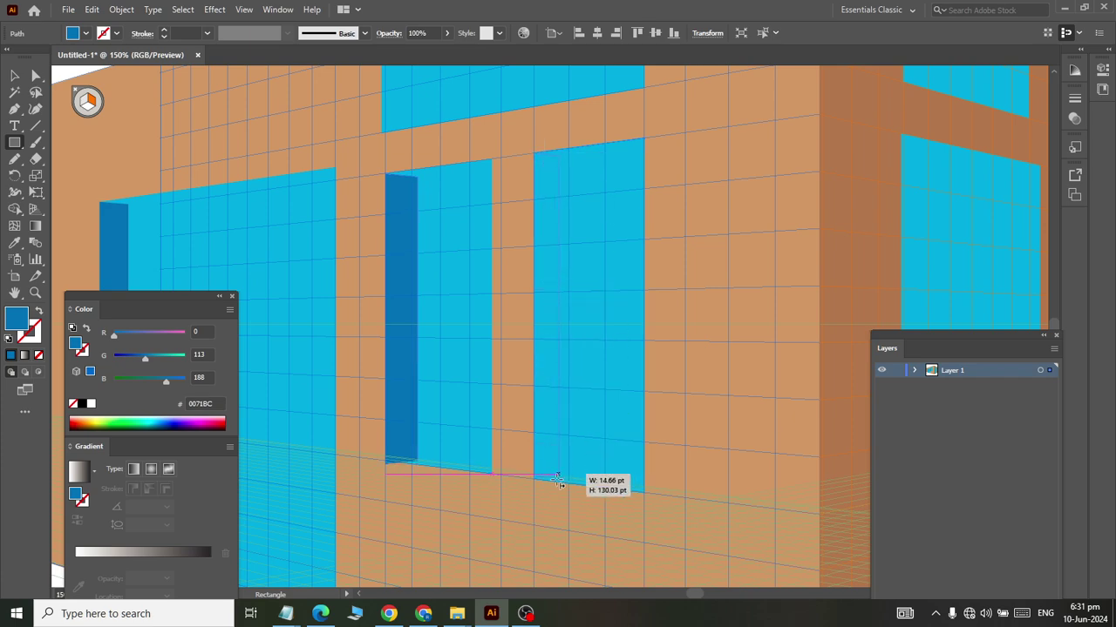
left_click_drag(556, 479, 556, 478)
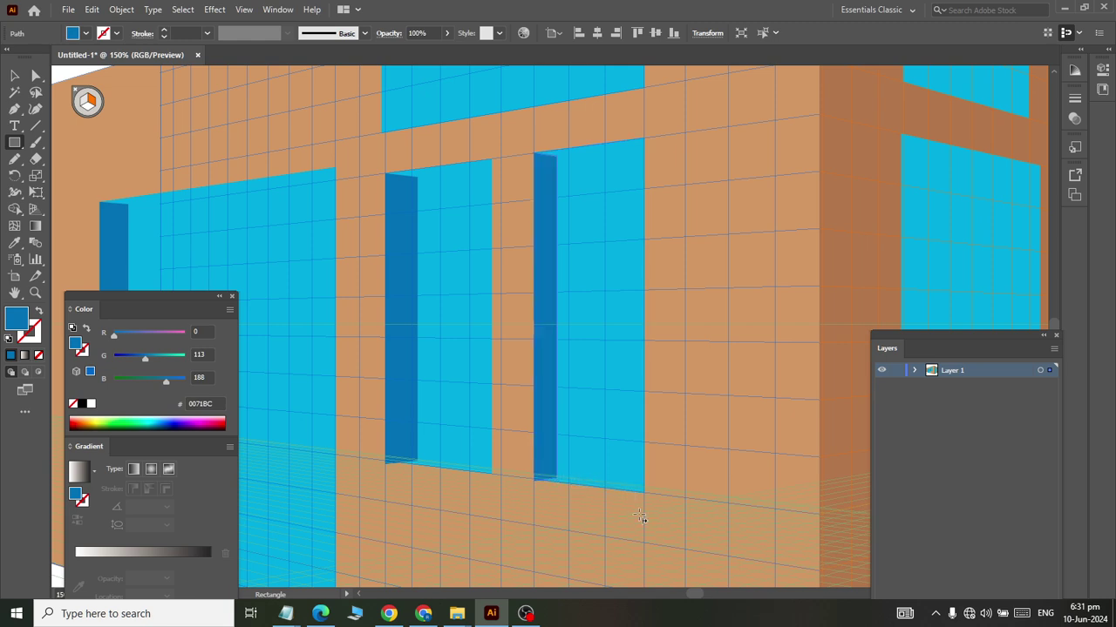
key("v")
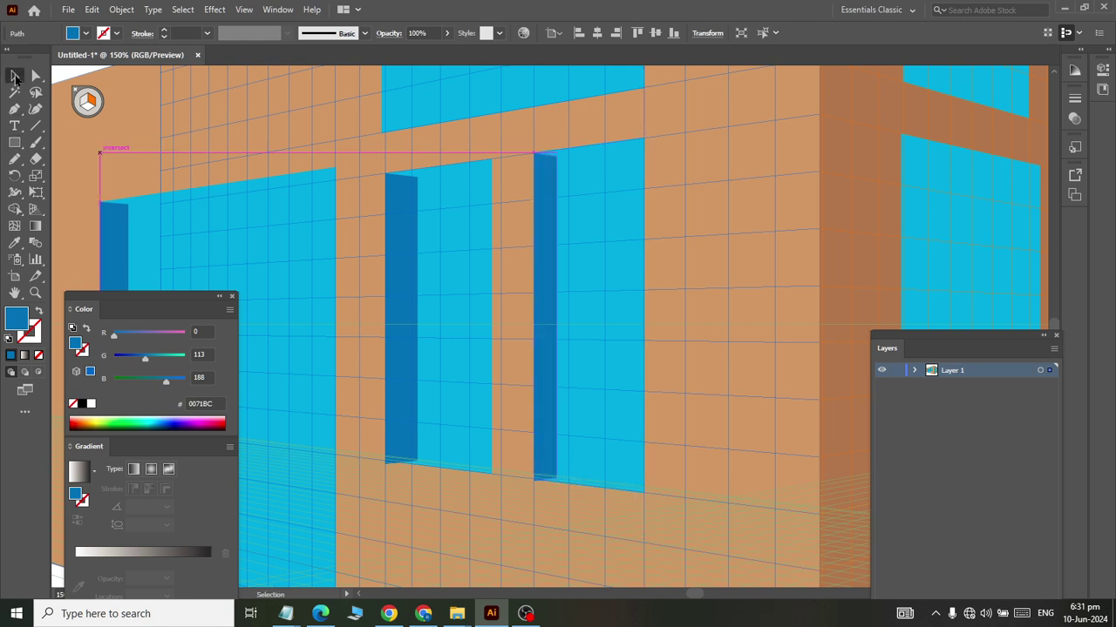
key("ctrl+shift+a")
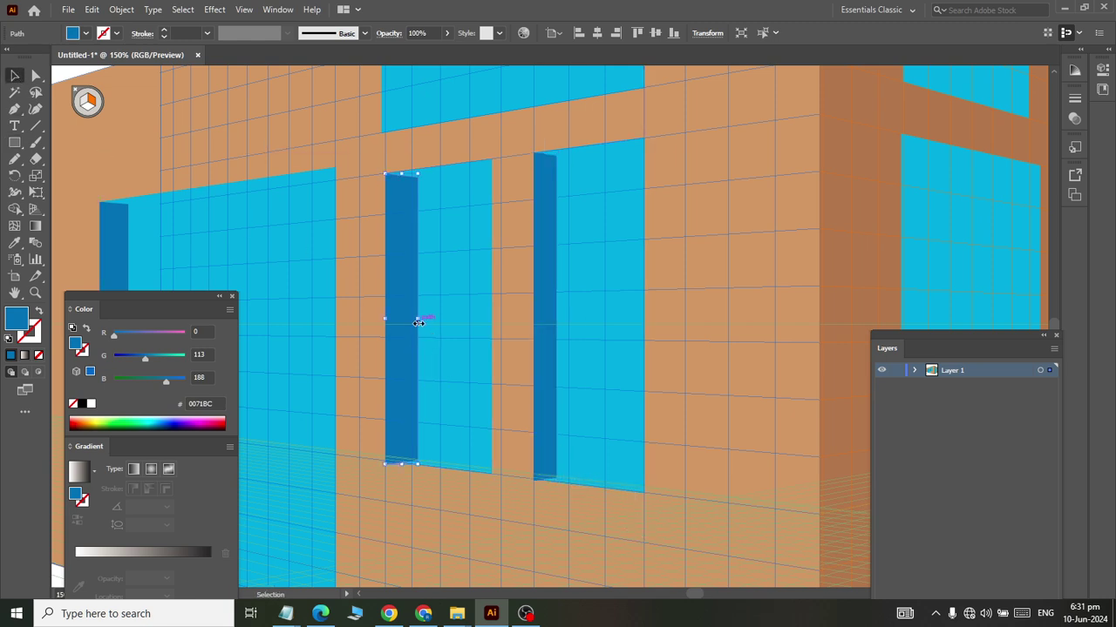
left_click(410, 325)
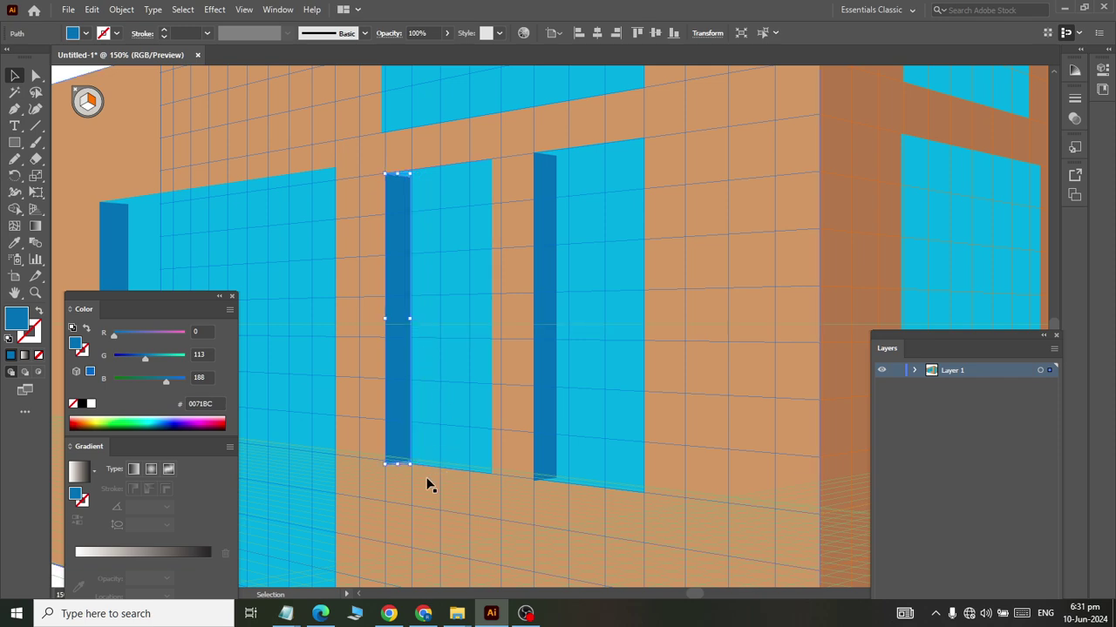
scroll(414, 401, "down", 2)
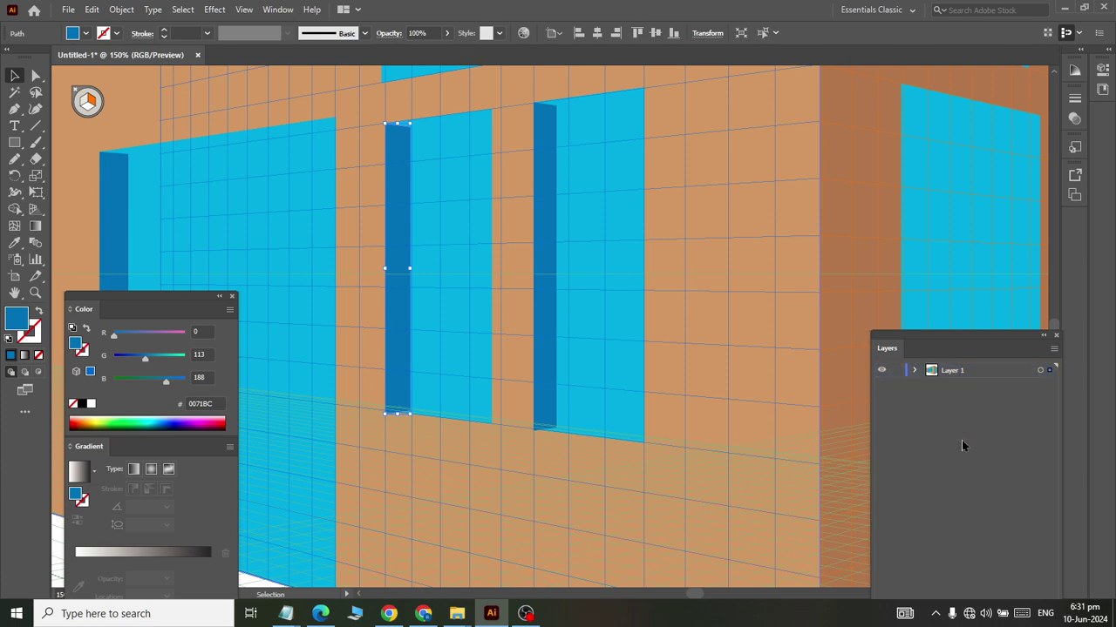
scroll(443, 276, "down", 3)
left_click(533, 555)
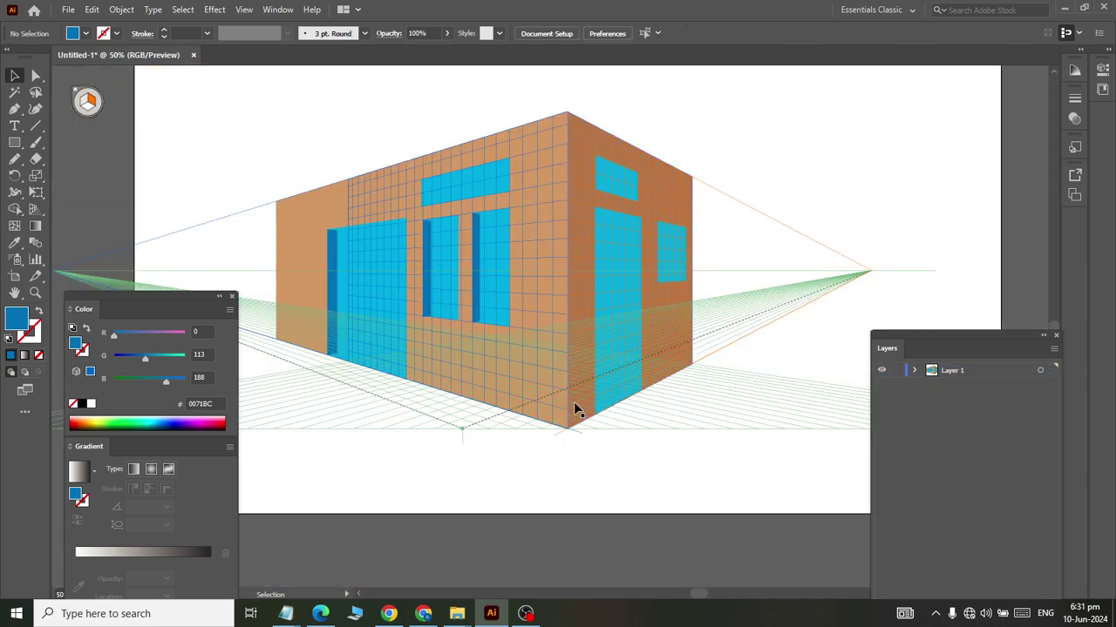
scroll(473, 154, "up", 1)
scroll(473, 154, "up", 3)
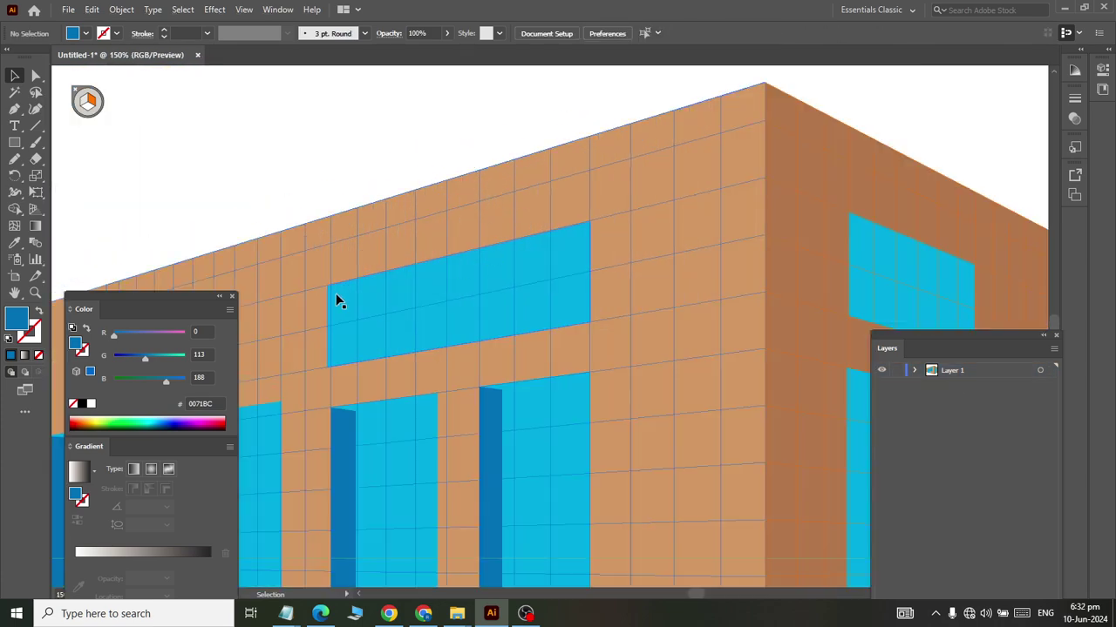
Add a dark-blue strip along the wide upper panel's left edge and deselect.
left_click(15, 142)
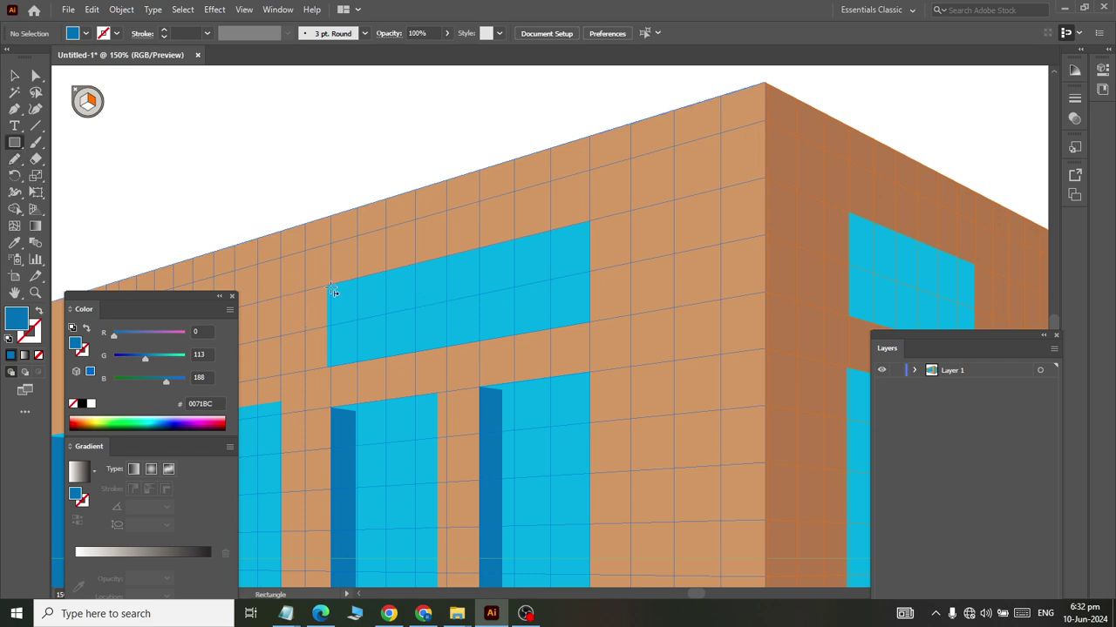
left_click_drag(329, 287, 343, 368)
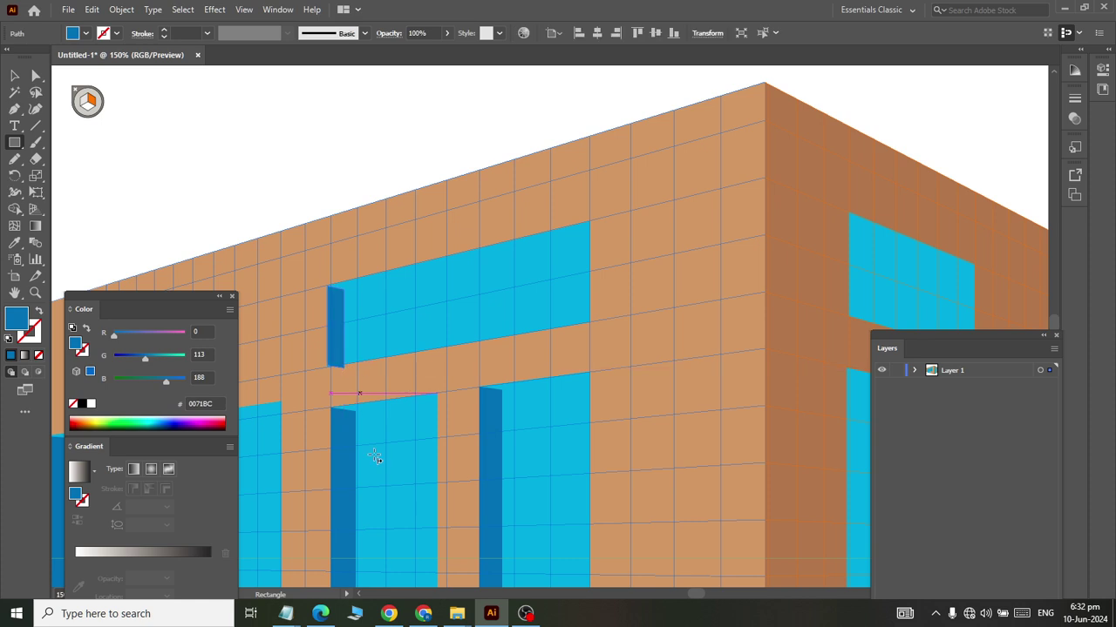
scroll(379, 376, "down", 3)
key("v")
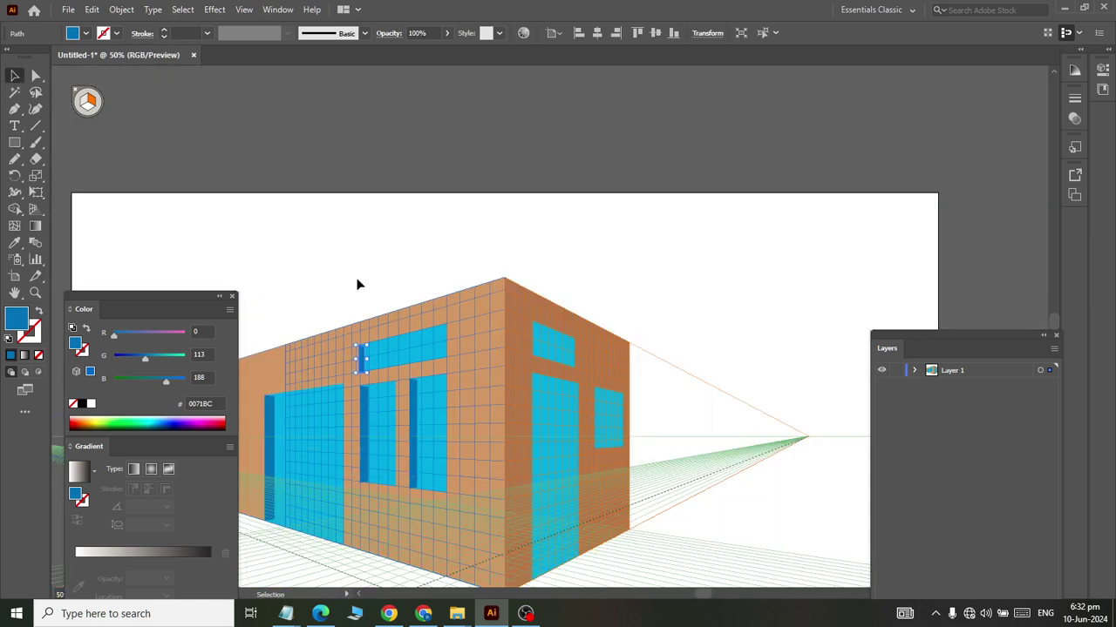
key("ctrl+shift+a")
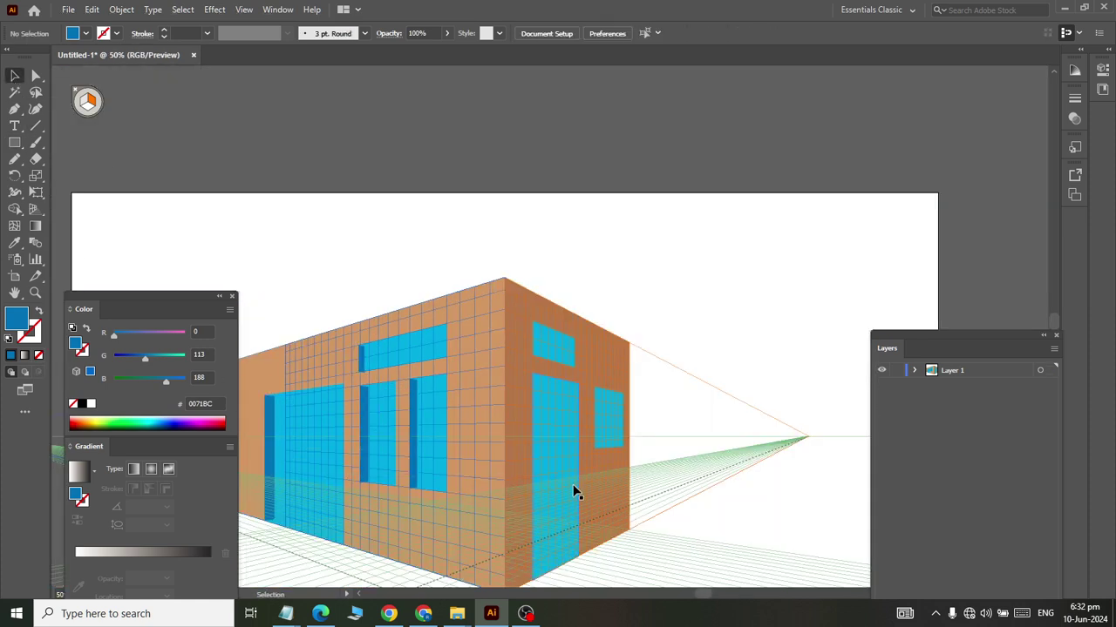
scroll(571, 484, "right", 1)
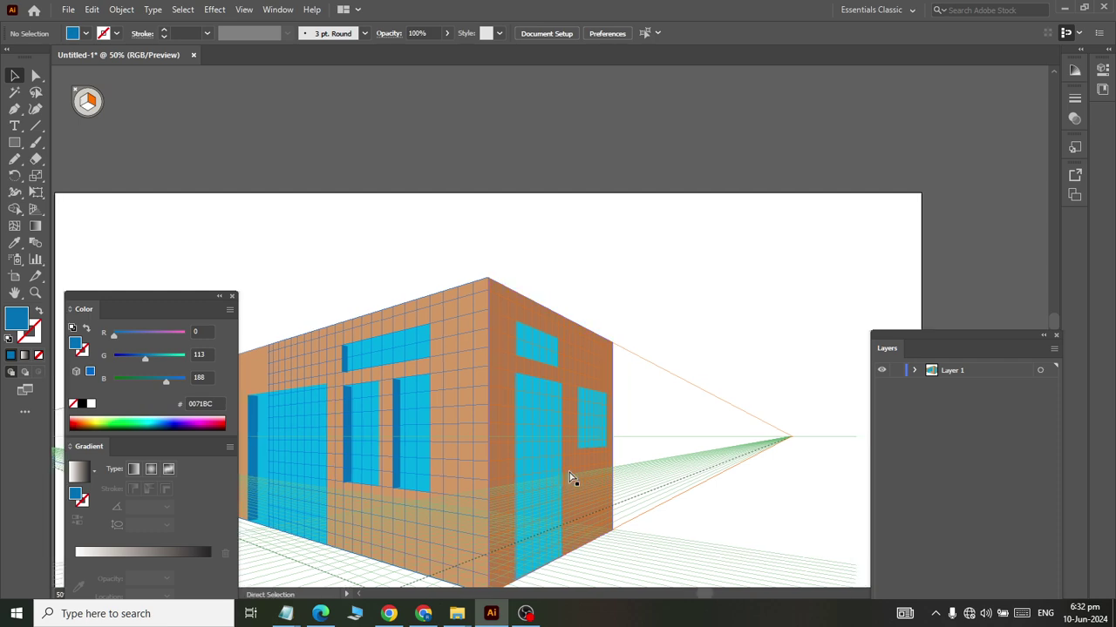
scroll(567, 478, "right", 3)
scroll(562, 480, "right", 2)
scroll(473, 404, "up", 2)
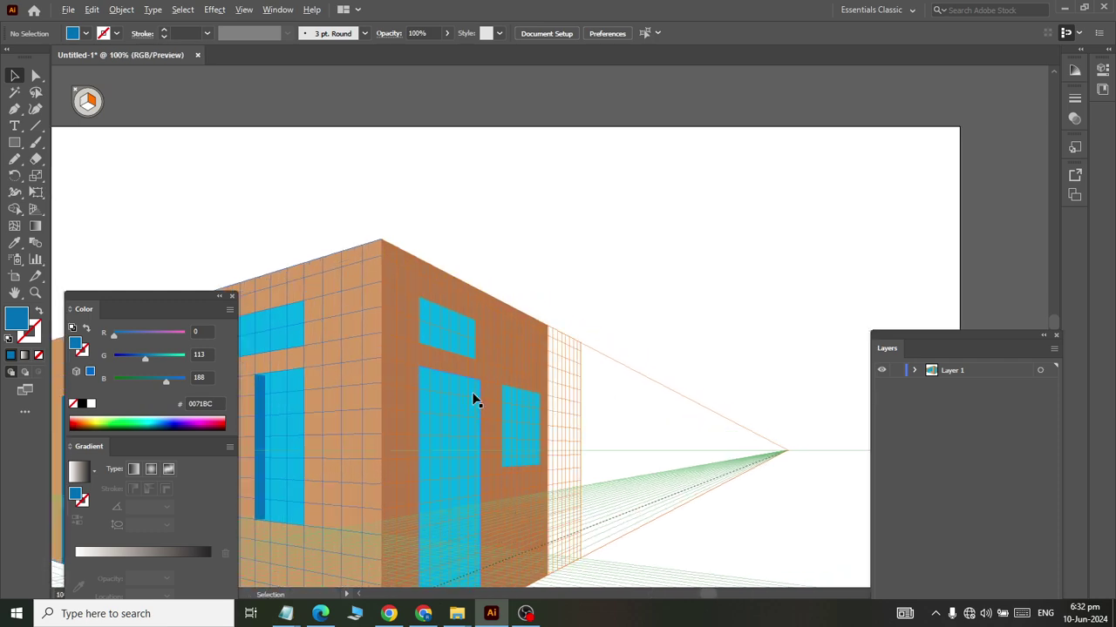
scroll(475, 399, "up", 2)
scroll(478, 396, "up", 1)
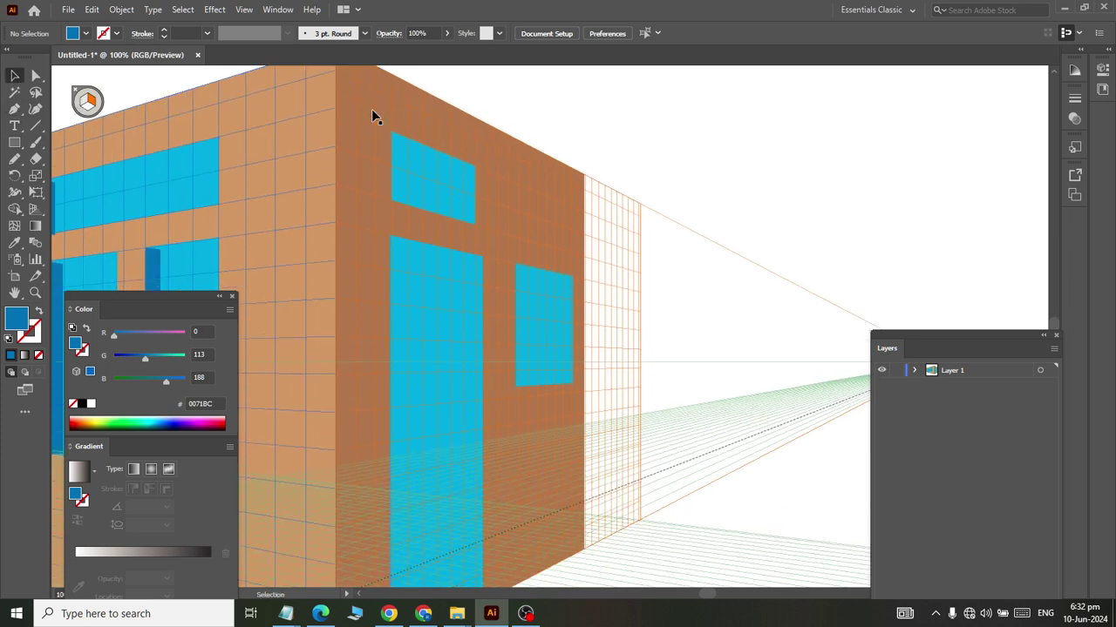
Draw a dark-blue depth strip down the side of the right-face tall door.
left_click(14, 142)
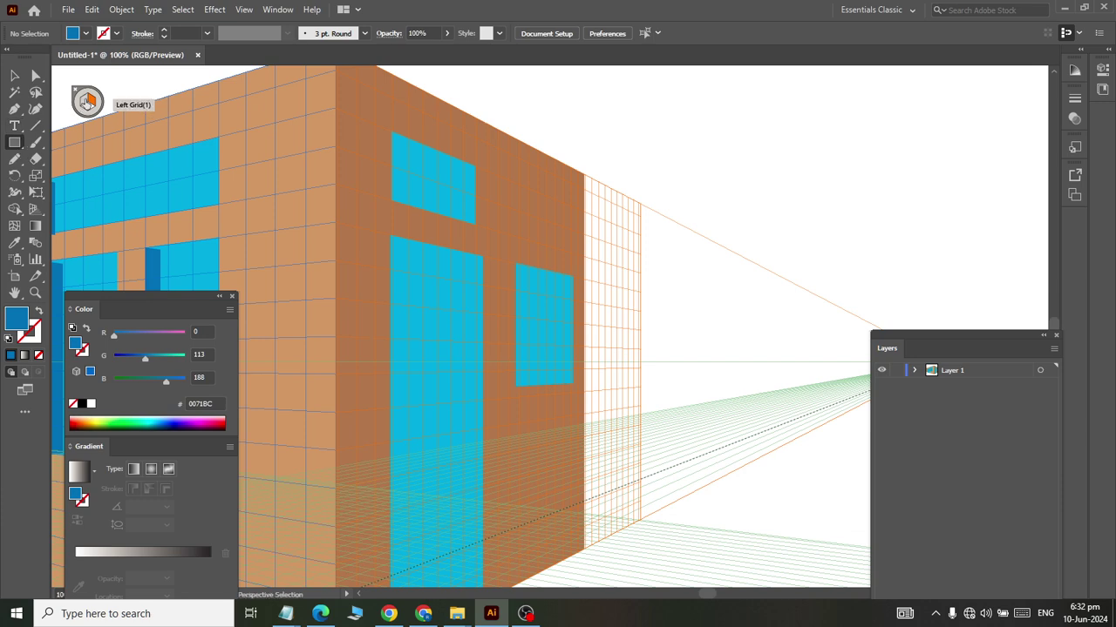
left_click_drag(485, 253, 436, 575)
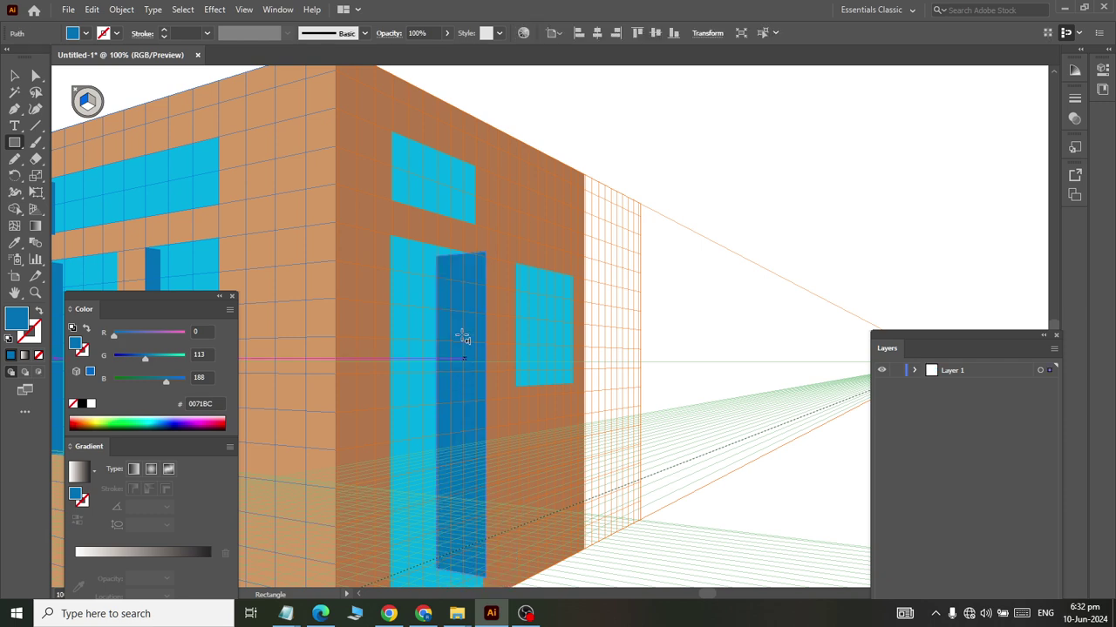
scroll(462, 337, "down", 3)
key("ctrl+z")
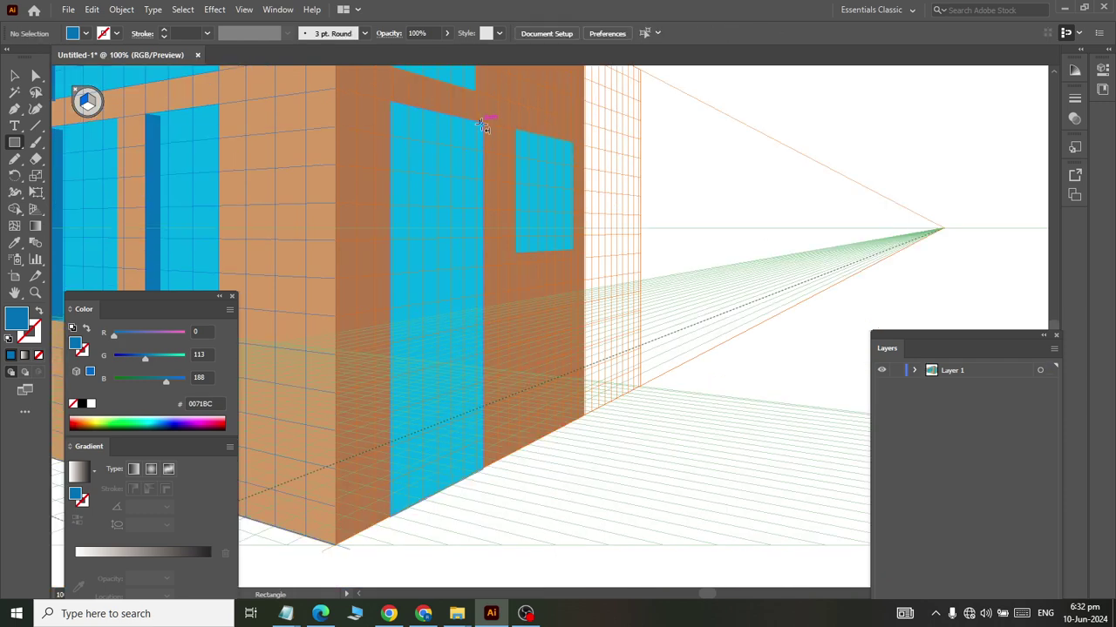
left_click_drag(482, 125, 454, 463)
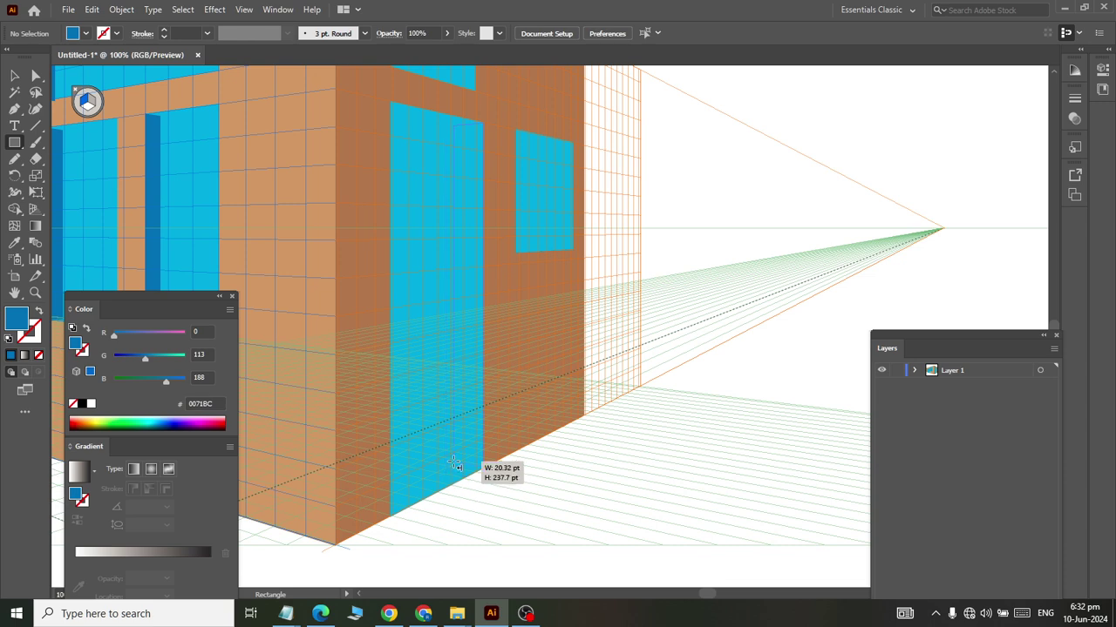
left_click_drag(454, 463, 451, 467)
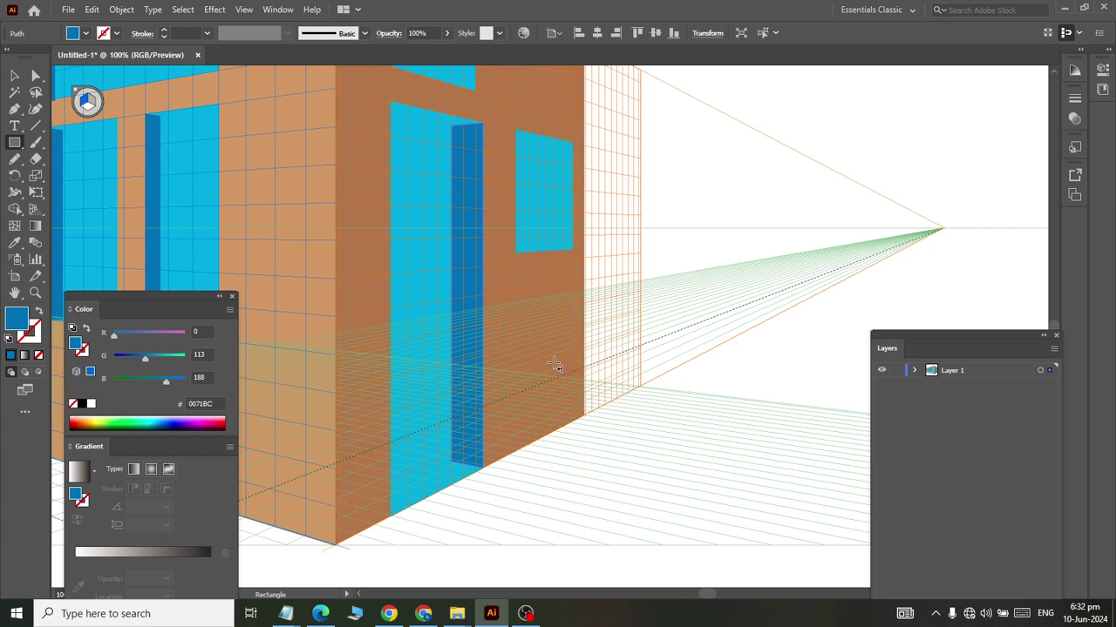
Add a dark-blue strip along the window's right edge, widened to close the gap.
left_click_drag(571, 141, 565, 246)
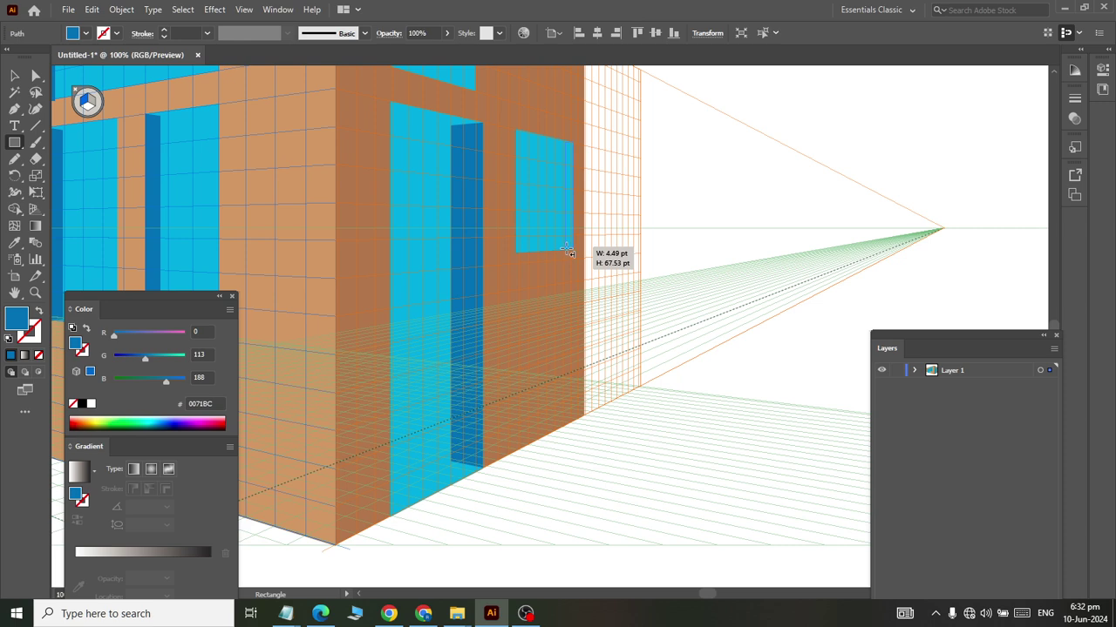
left_click_drag(565, 247, 567, 251)
scroll(576, 200, "up", 6, "alt")
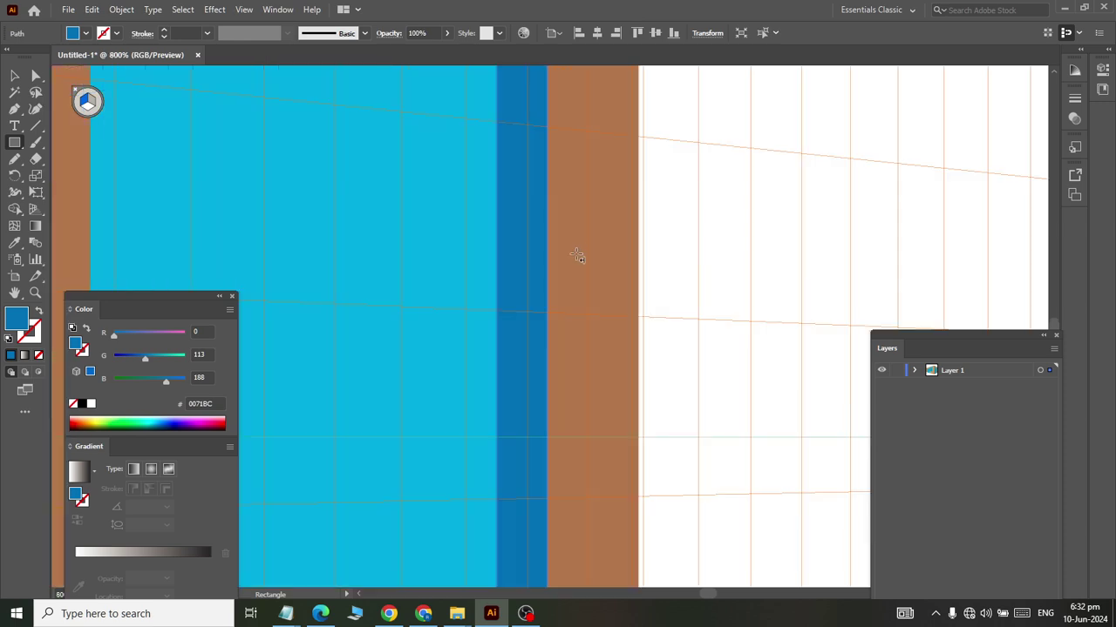
key("v")
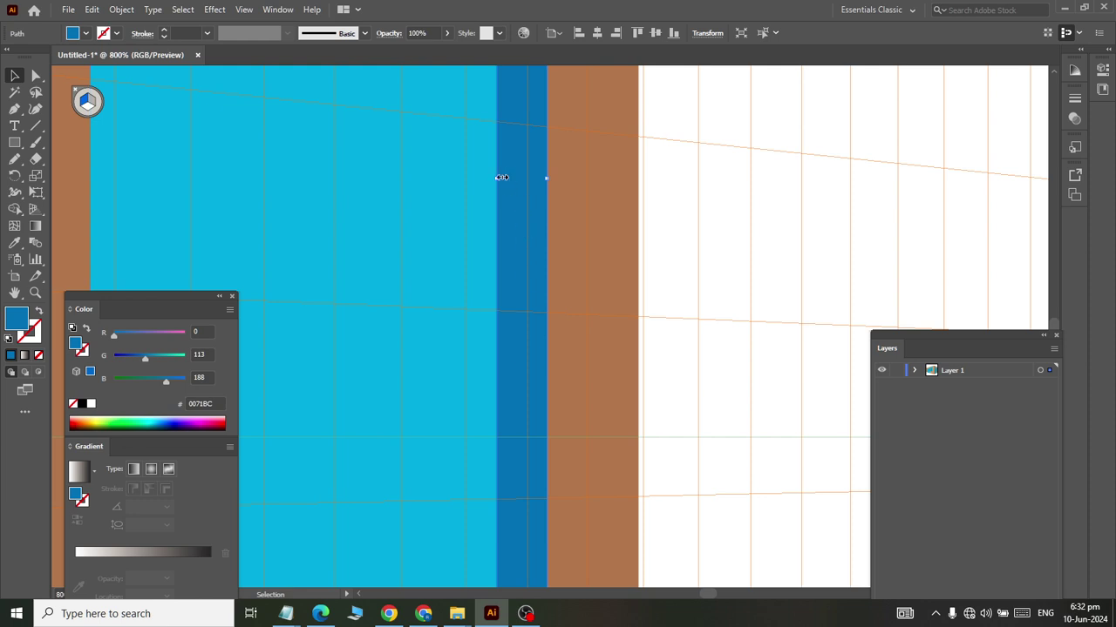
left_click_drag(496, 178, 466, 178)
scroll(470, 212, "down", 7, "alt")
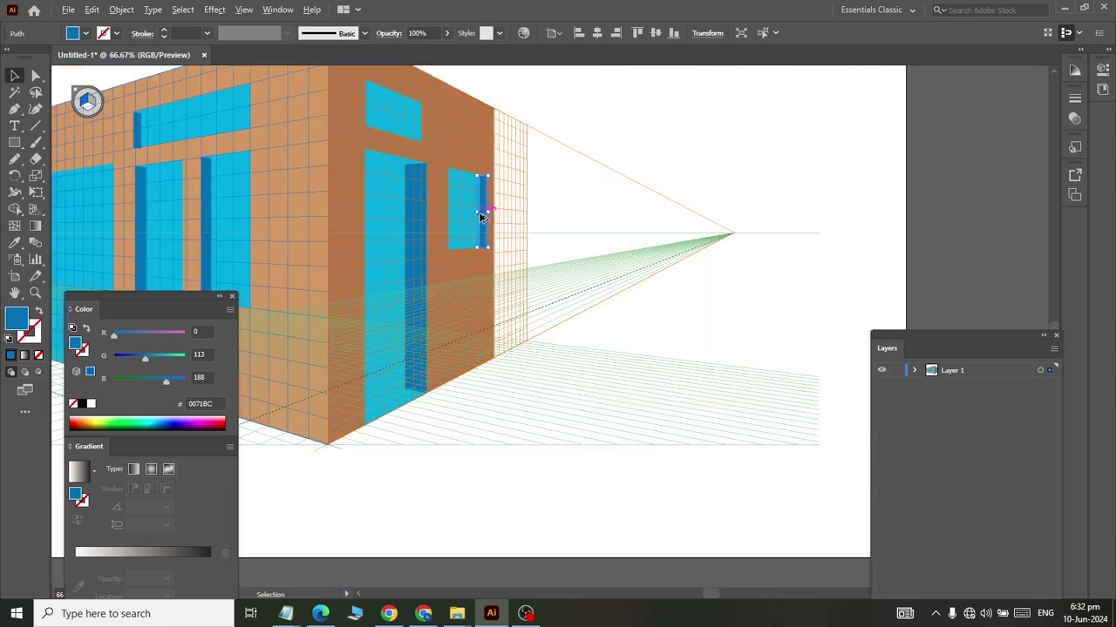
left_click(549, 416)
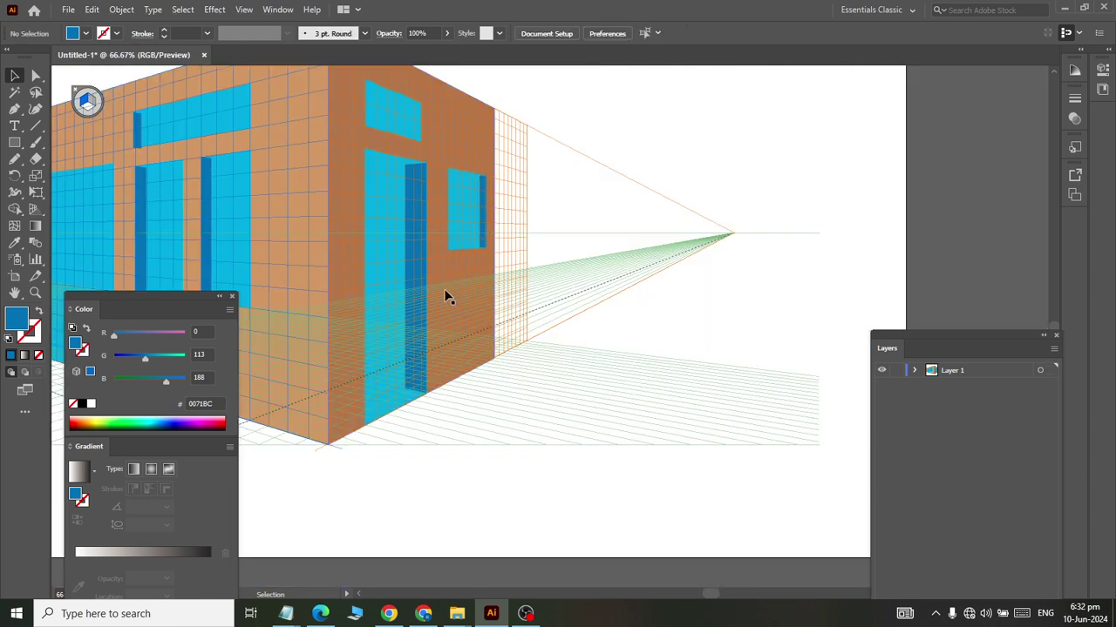
scroll(388, 74, "up", 2)
scroll(428, 204, "up", 2, "alt")
Draw a dark-blue strip on the upper window's right edge and nudge its bottom corners up.
key("m")
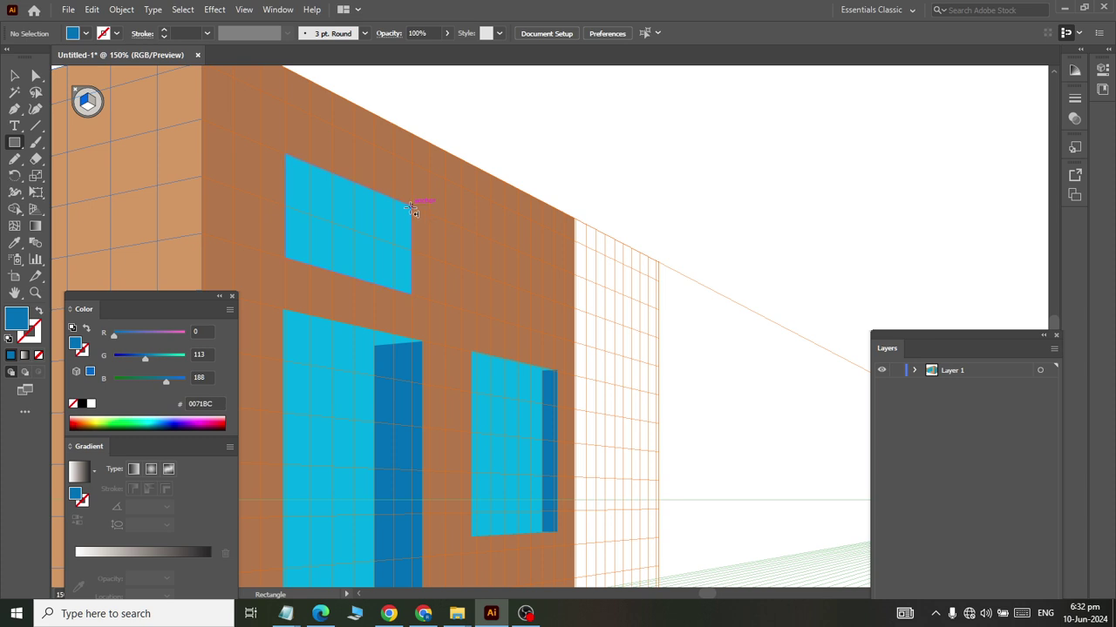
left_click_drag(410, 207, 395, 293)
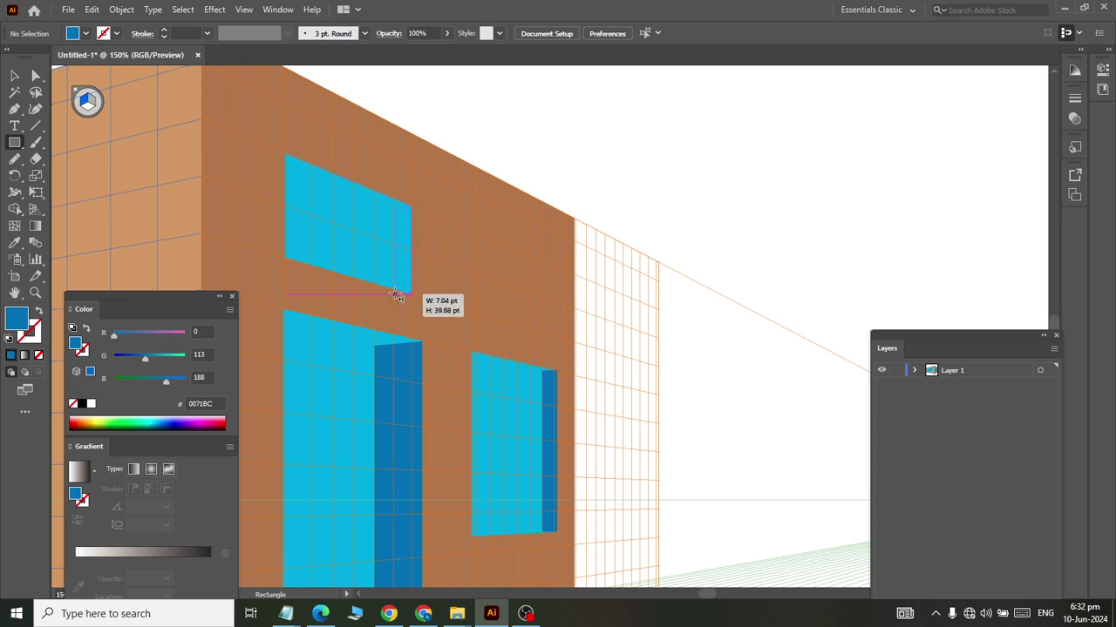
left_click(35, 76)
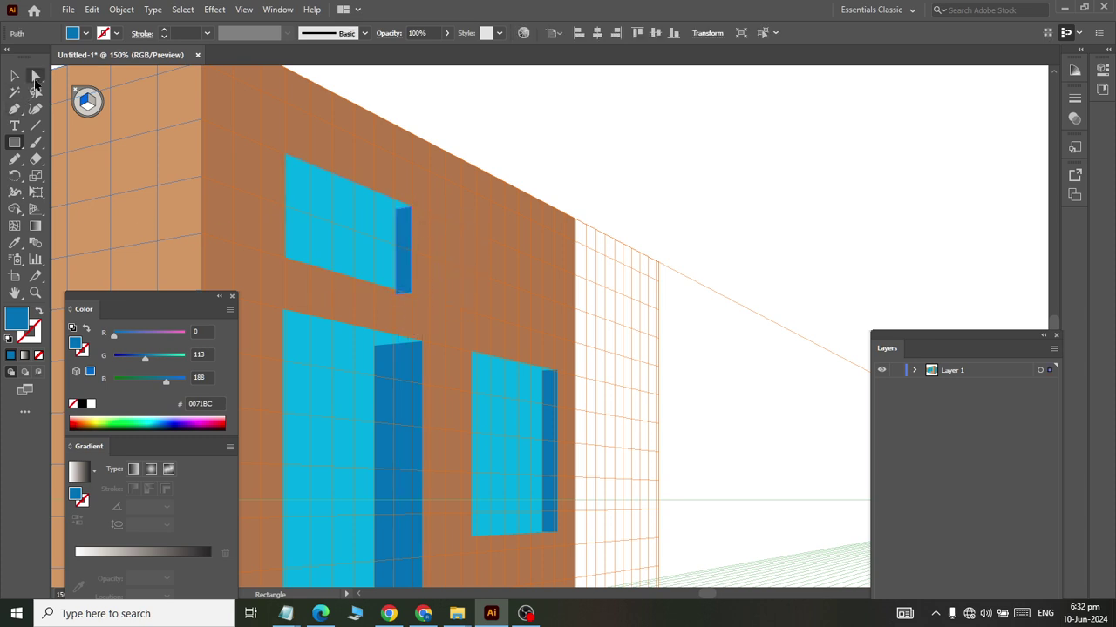
left_click(403, 249)
scroll(455, 246, "up", 2)
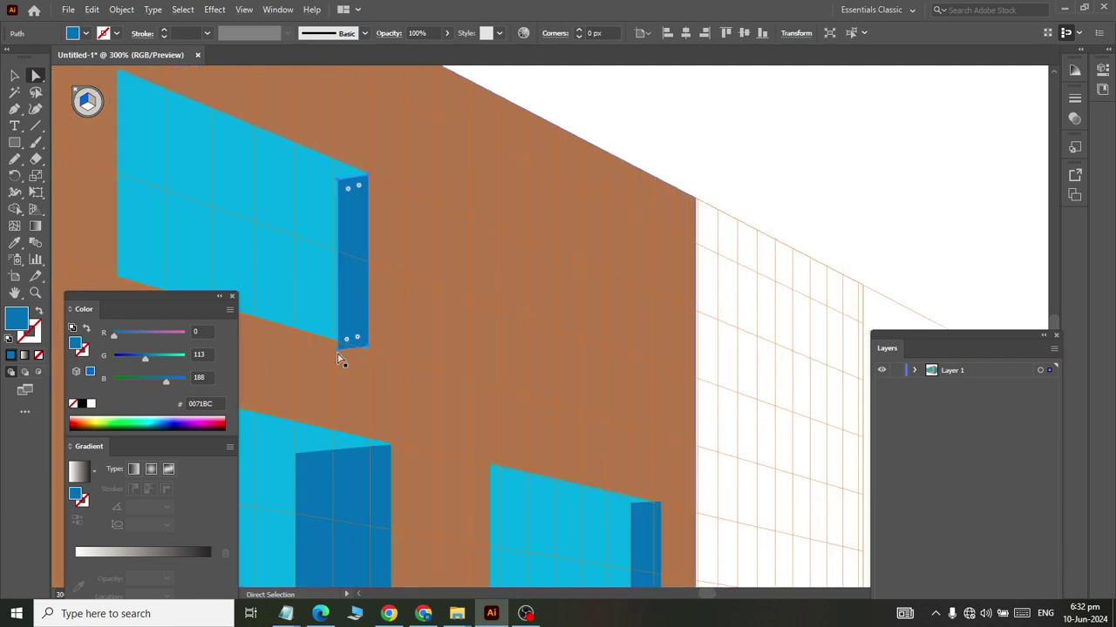
left_click(369, 350)
key("ctrl+a")
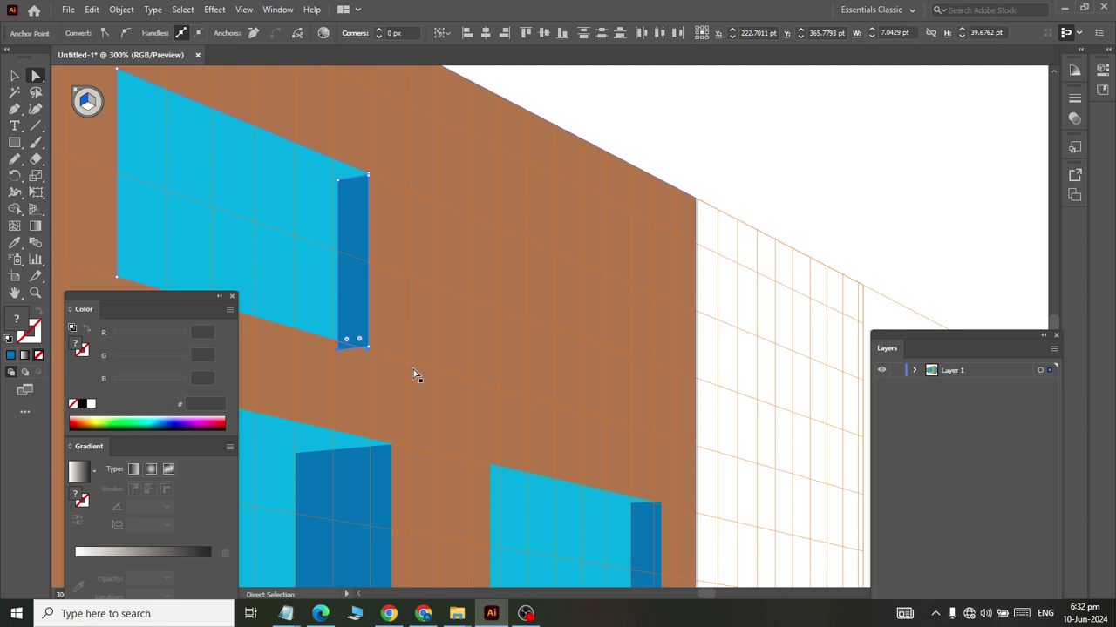
key("Up")
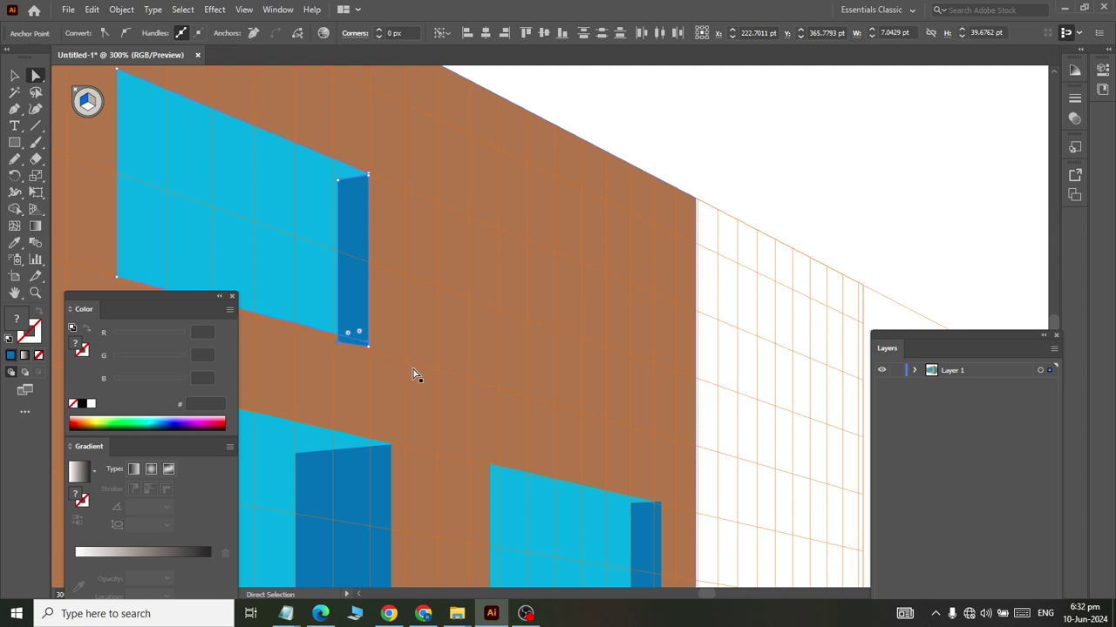
left_click(717, 214)
Drag the strip's bottom corners to line up with the window's bottom edge.
left_click(340, 336)
mouse_move(374, 353)
left_mouse_down()
mouse_move(345, 354)
mouse_move(373, 350)
left_mouse_up()
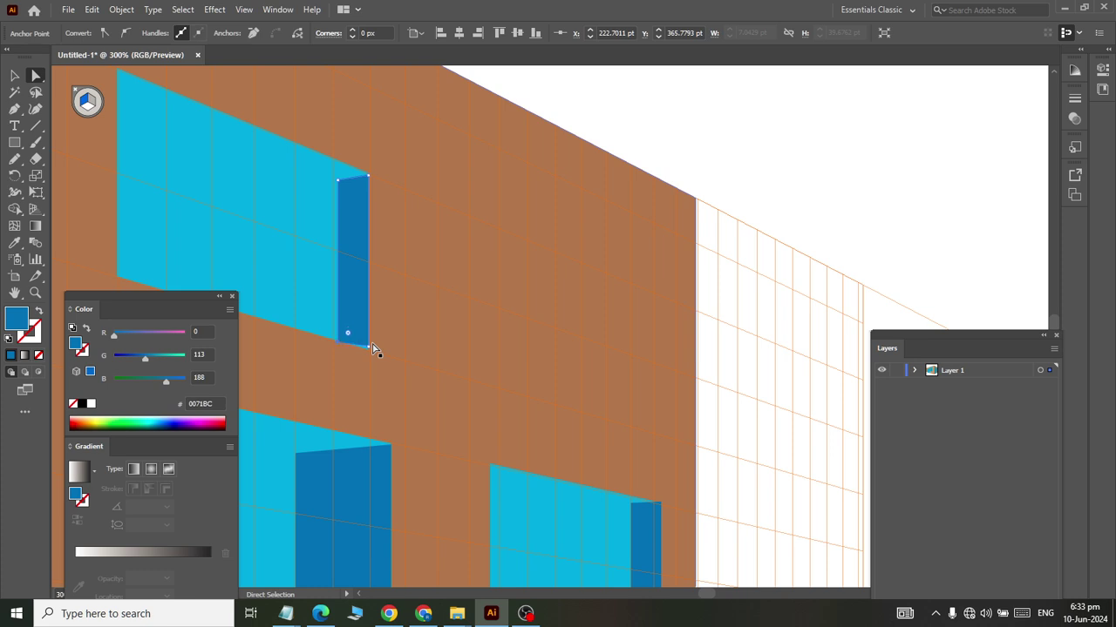
left_click(866, 187)
scroll(383, 401, "up", 2)
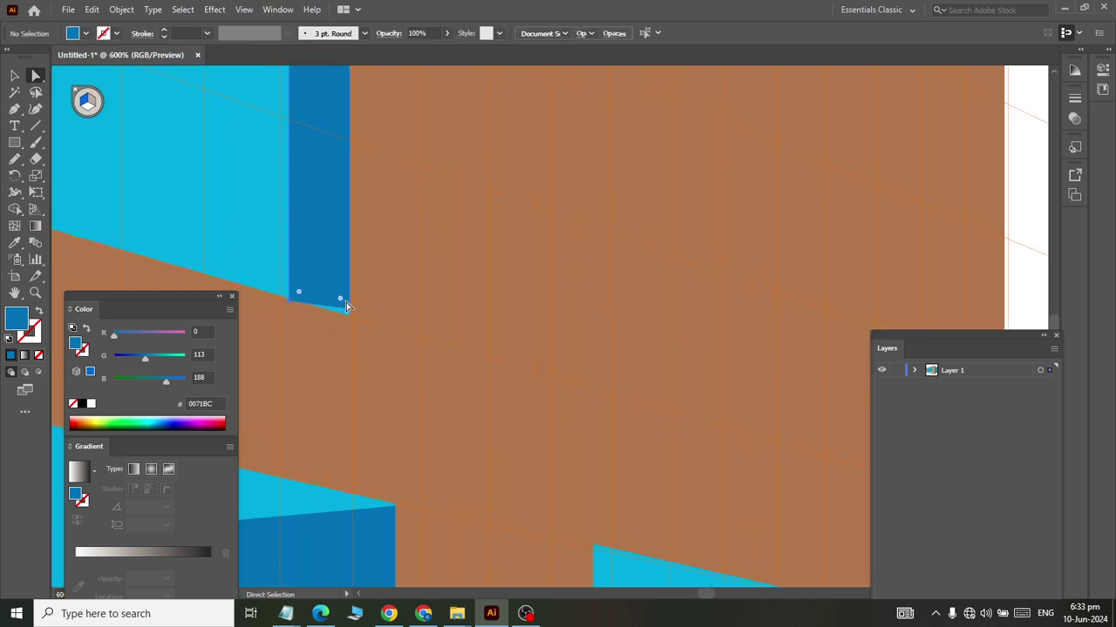
left_click_drag(346, 305, 349, 311)
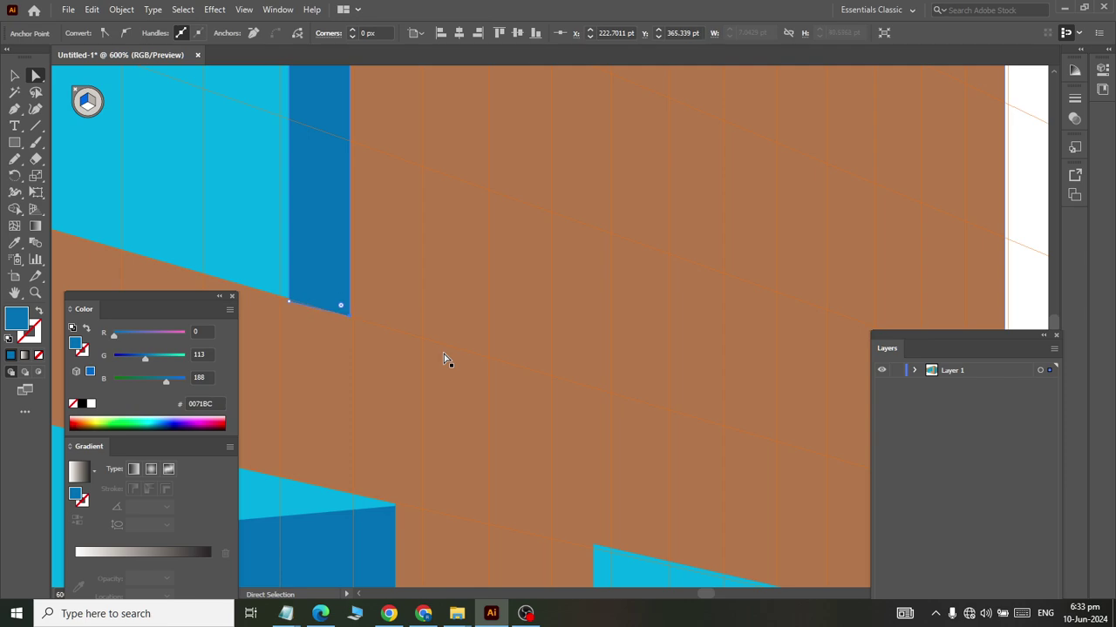
scroll(441, 305, "down", 2)
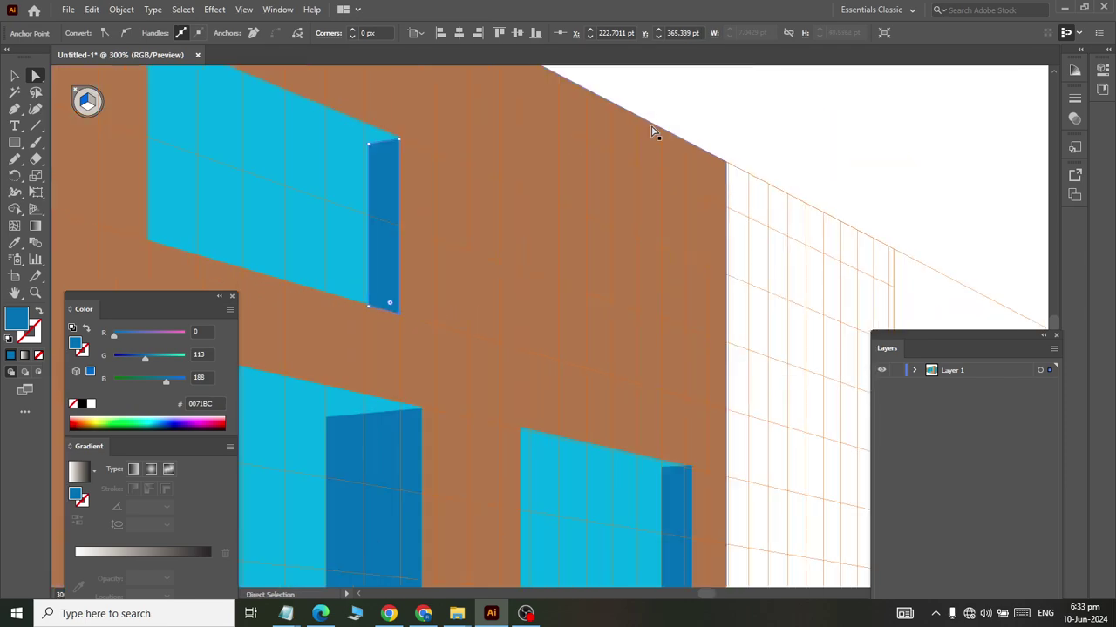
left_click(654, 129)
scroll(692, 273, "down", 1)
scroll(427, 336, "down", 1)
scroll(349, 297, "down", 2)
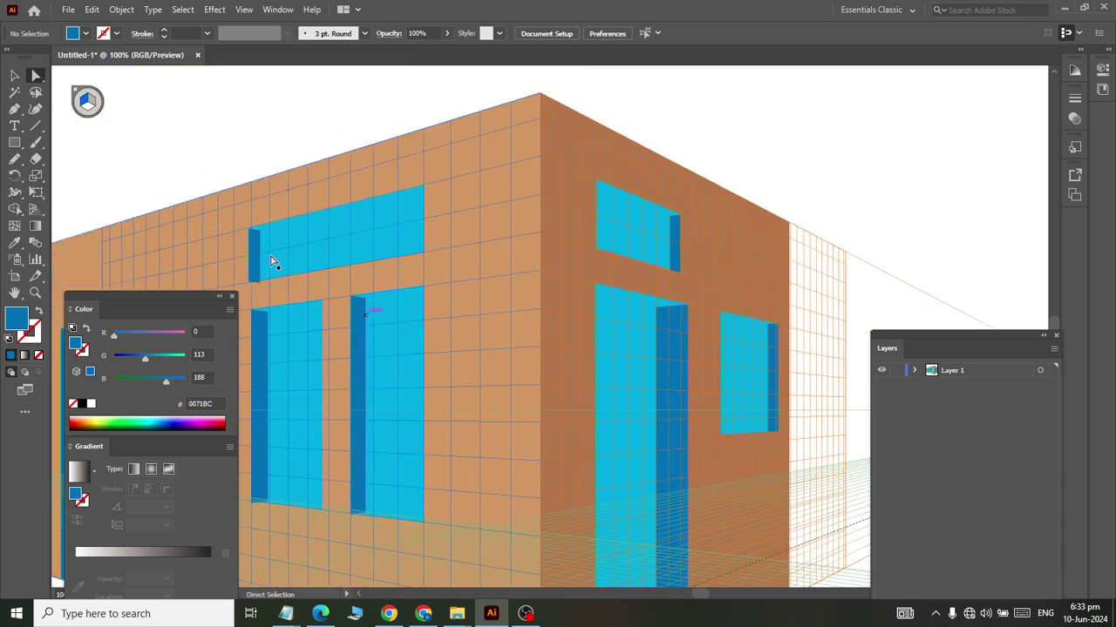
scroll(266, 373, "up", 5)
scroll(271, 375, "left", 2)
scroll(276, 436, "right", 1)
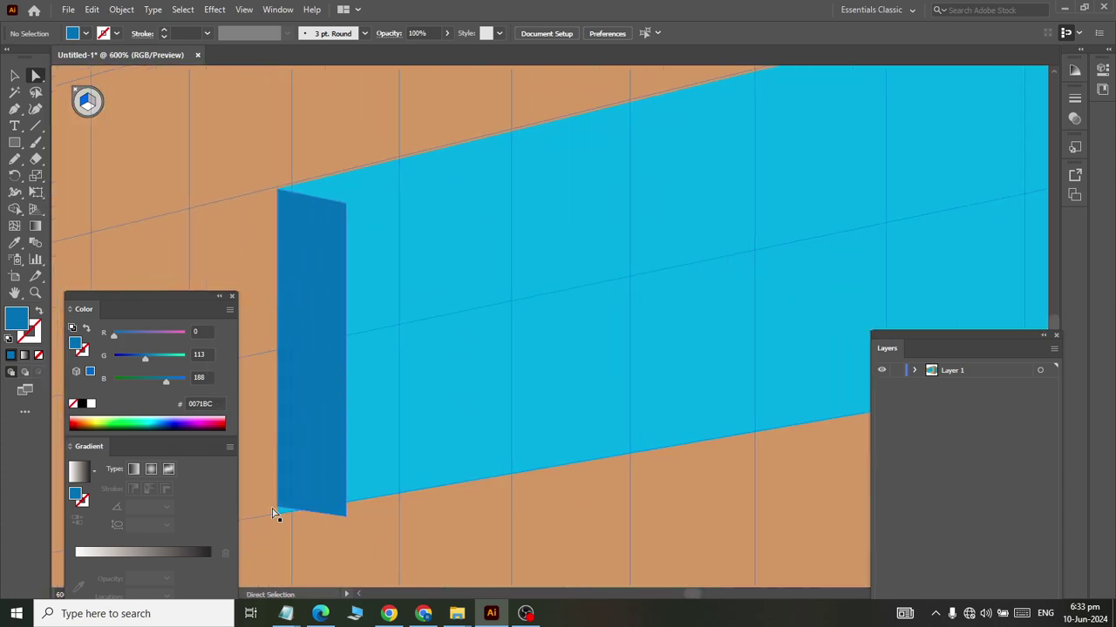
Nudge the long strip's bottom-left corner down, then pan to show the whole building.
left_click(281, 507)
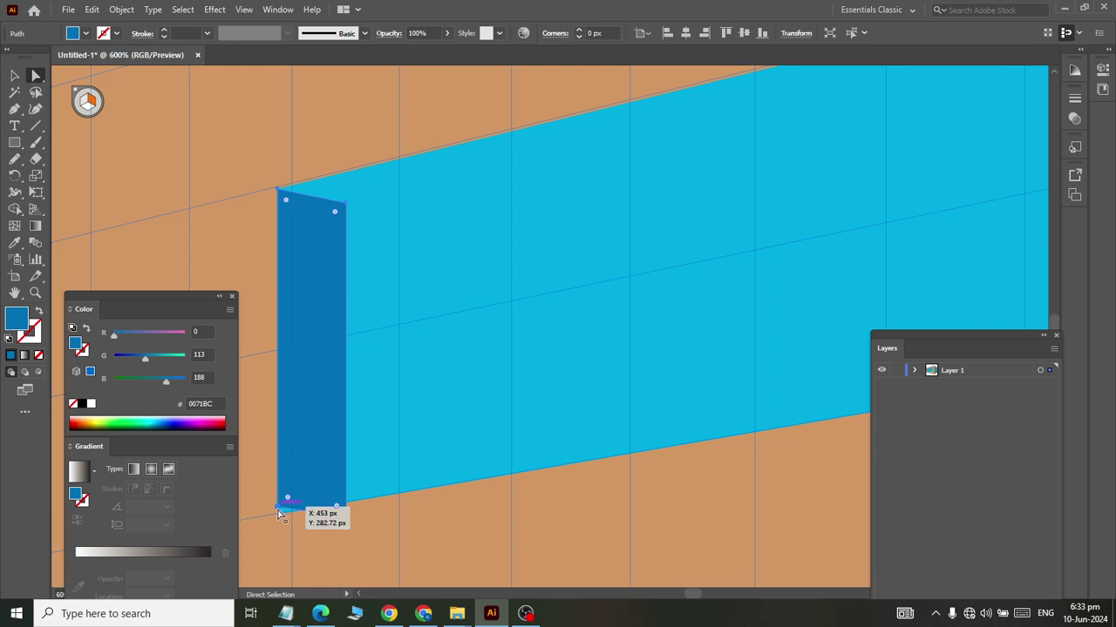
key("Down")
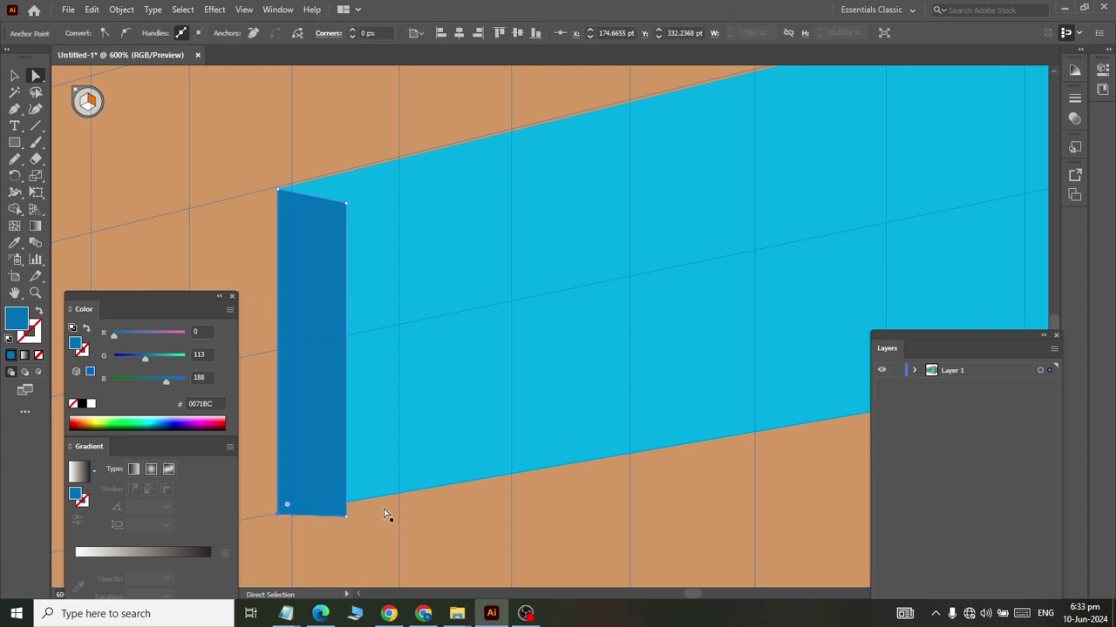
left_click(346, 516)
scroll(330, 229, "down", 2)
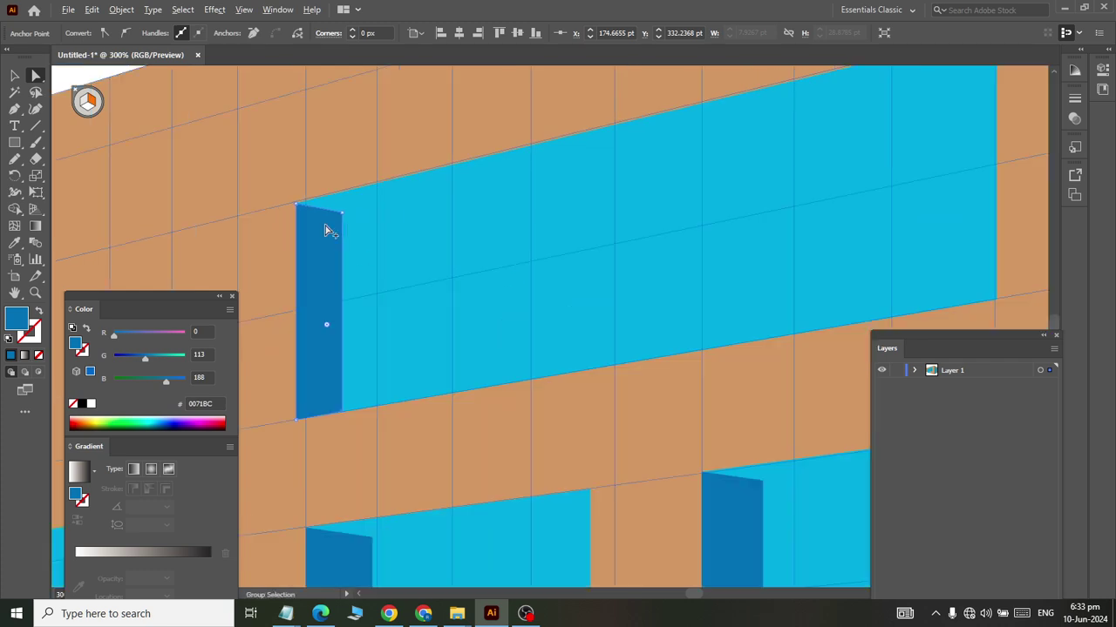
scroll(493, 313, "down", 1)
scroll(517, 332, "right", 3)
scroll(516, 332, "right", 2)
scroll(518, 332, "down", 1)
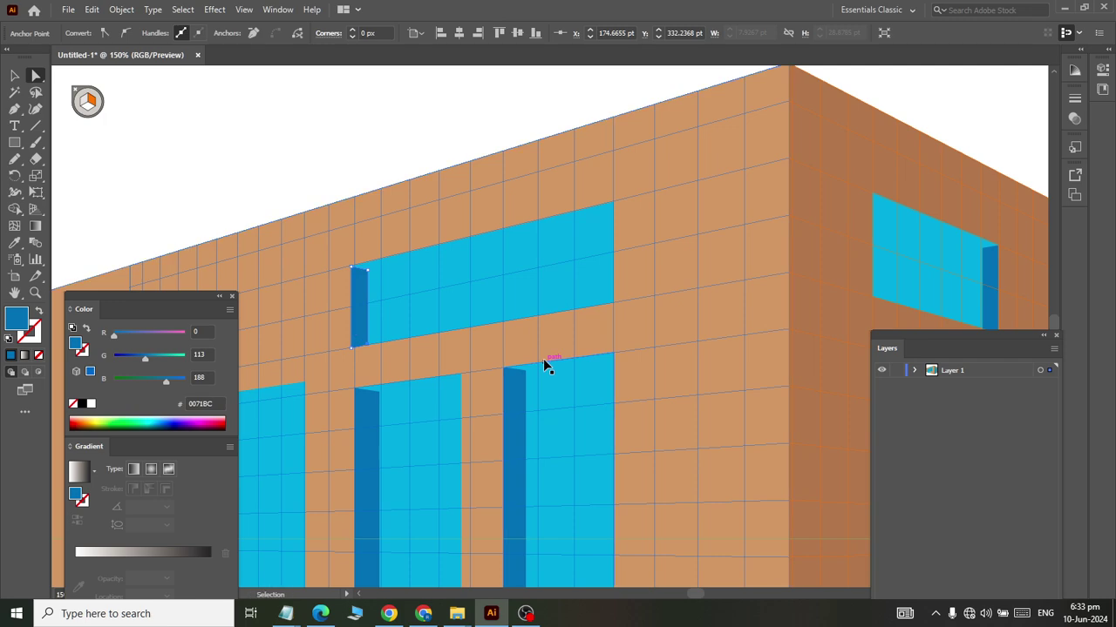
scroll(543, 358, "right", 1)
scroll(889, 187, "down", 1)
scroll(721, 393, "down", 1)
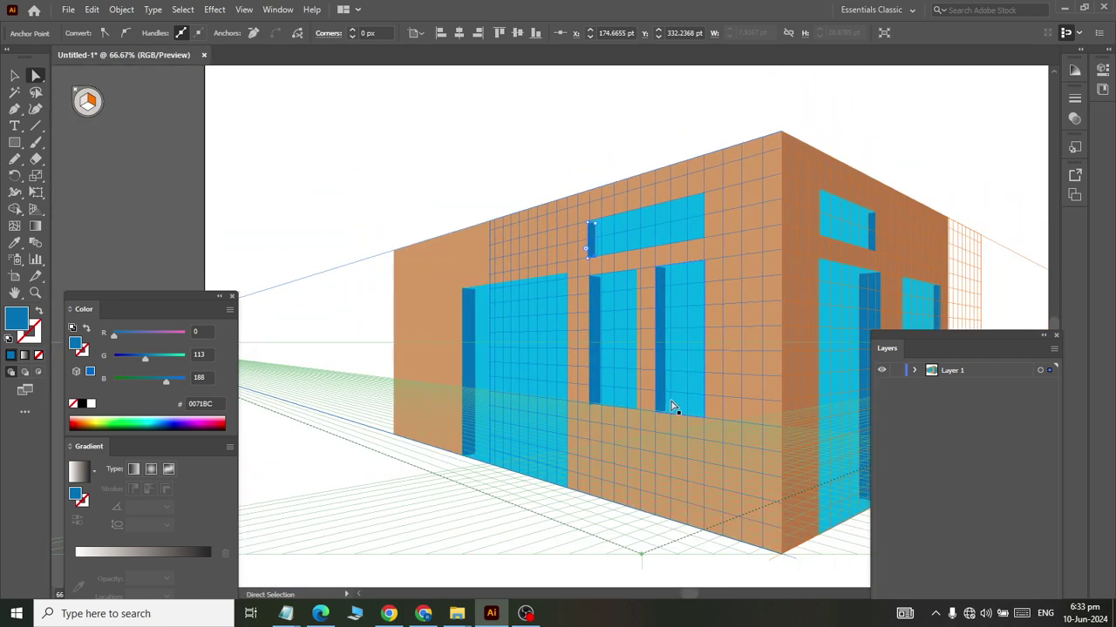
scroll(672, 406, "right", 1)
scroll(561, 448, "right", 1)
scroll(526, 460, "down", 1)
scroll(723, 449, "down", 1)
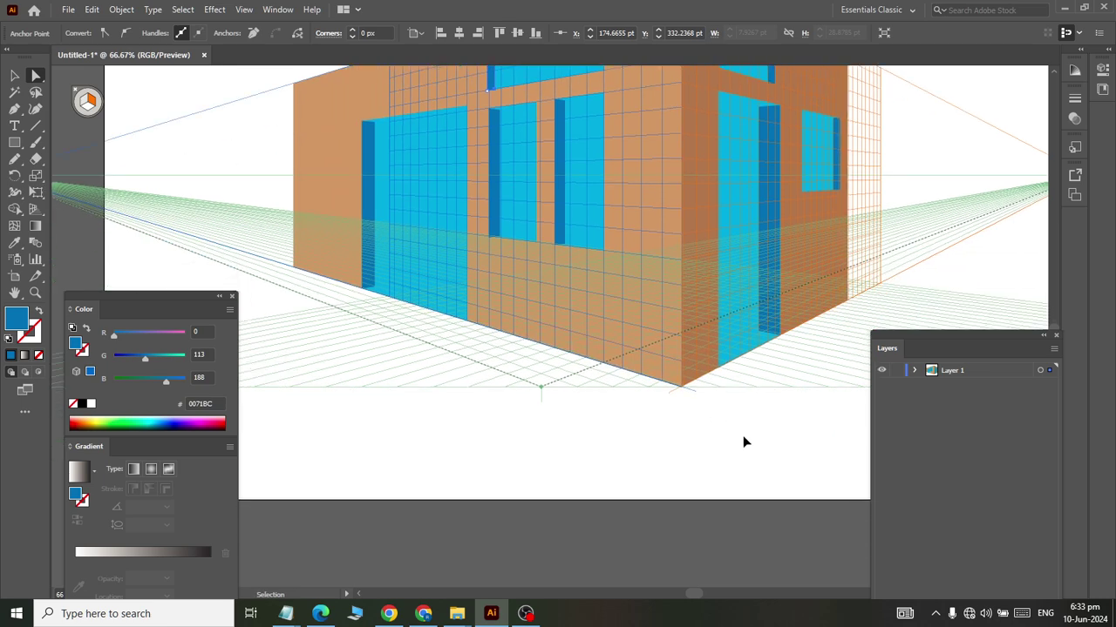
scroll(743, 436, "right", 1)
scroll(711, 453, "right", 1)
scroll(713, 470, "right", 1)
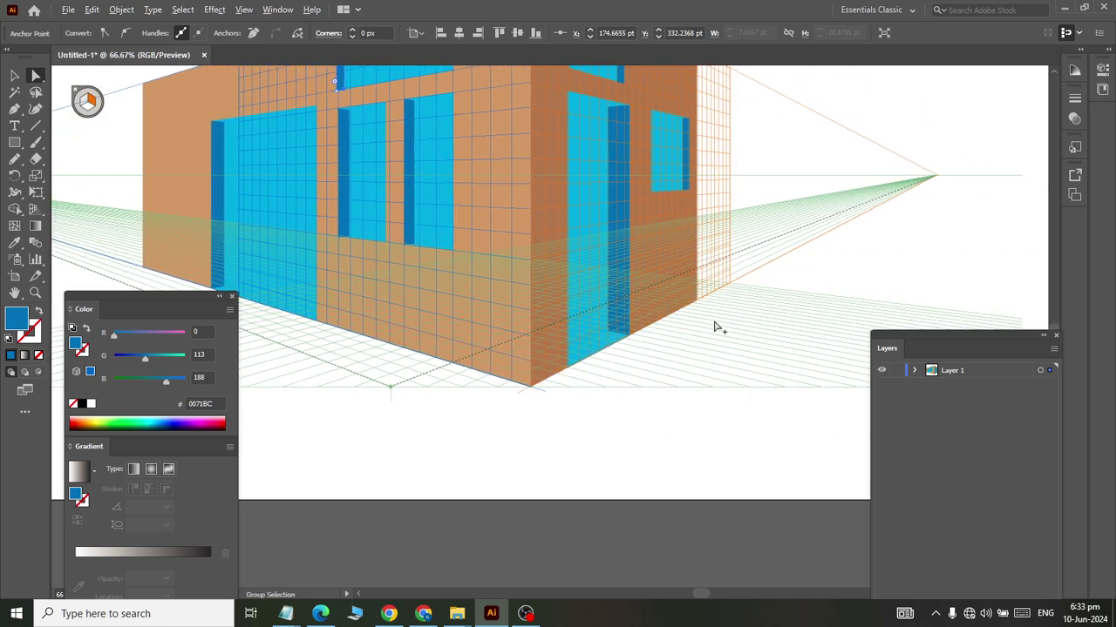
scroll(716, 337, "up", 1)
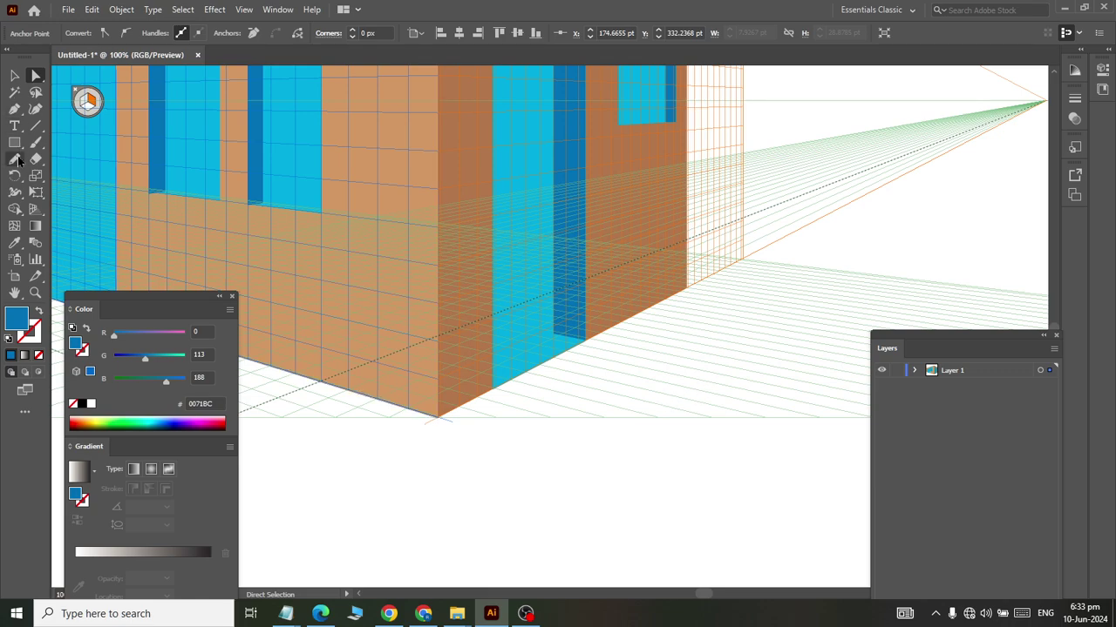
Draw the step's dark-blue vertical face along the building base below the corner.
left_click(15, 142)
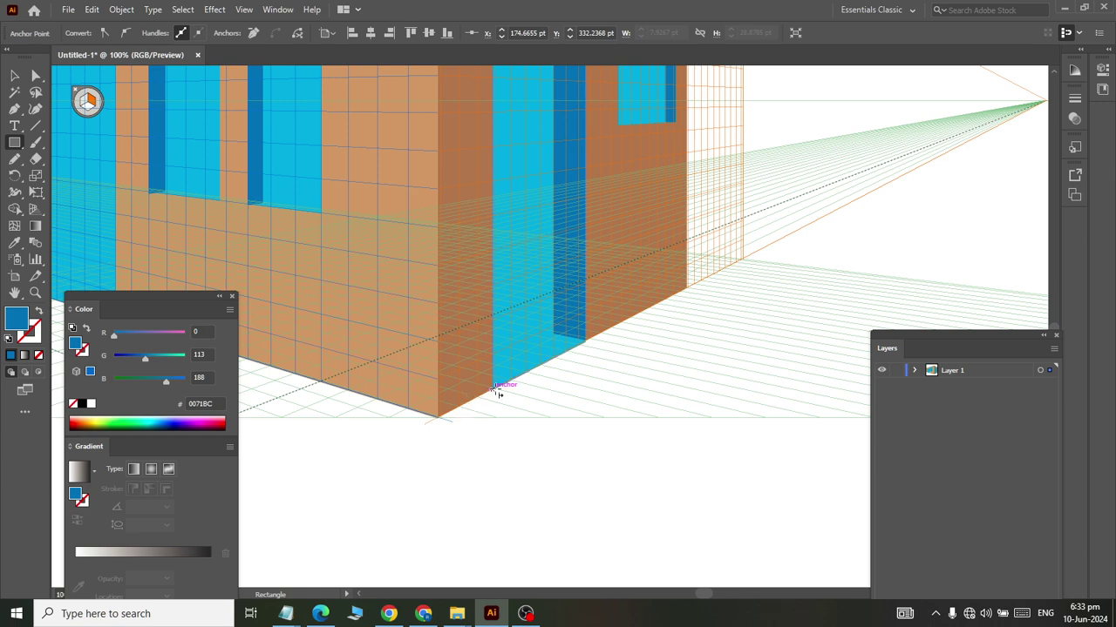
mouse_move(493, 388)
left_mouse_down()
mouse_move(597, 381)
mouse_move(587, 377)
left_mouse_up()
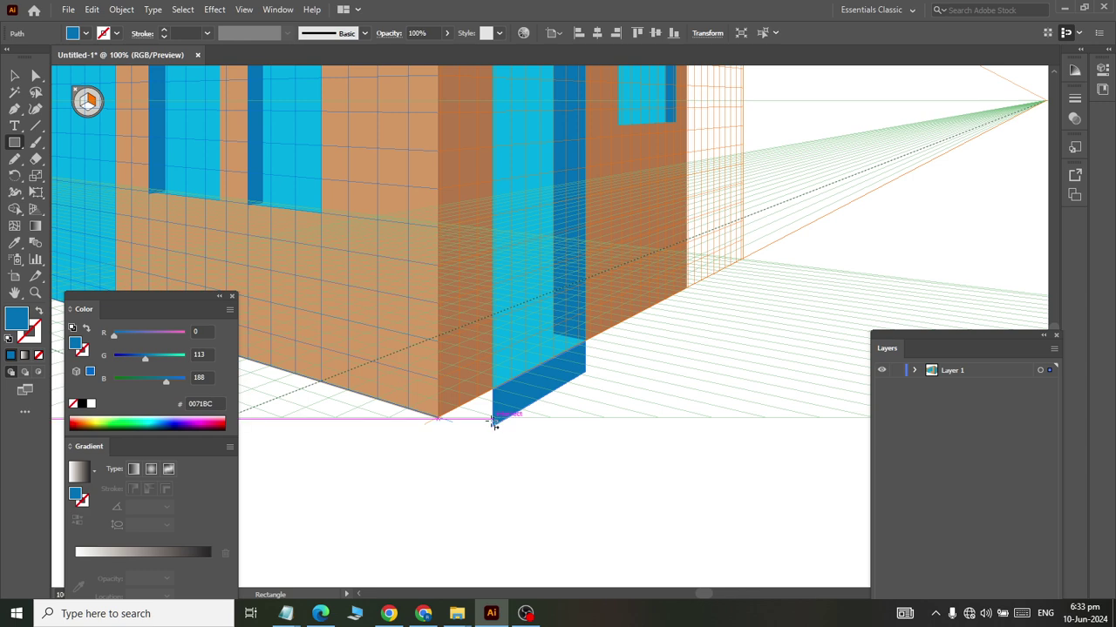
key("ctrl+shift+a")
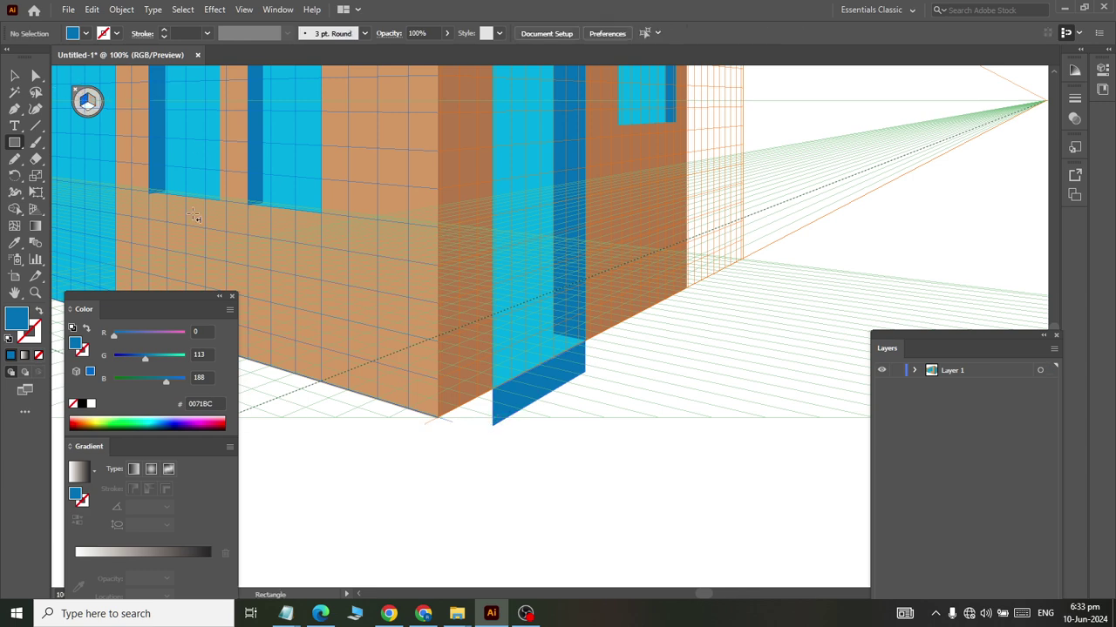
key("2")
key("ctrl+z")
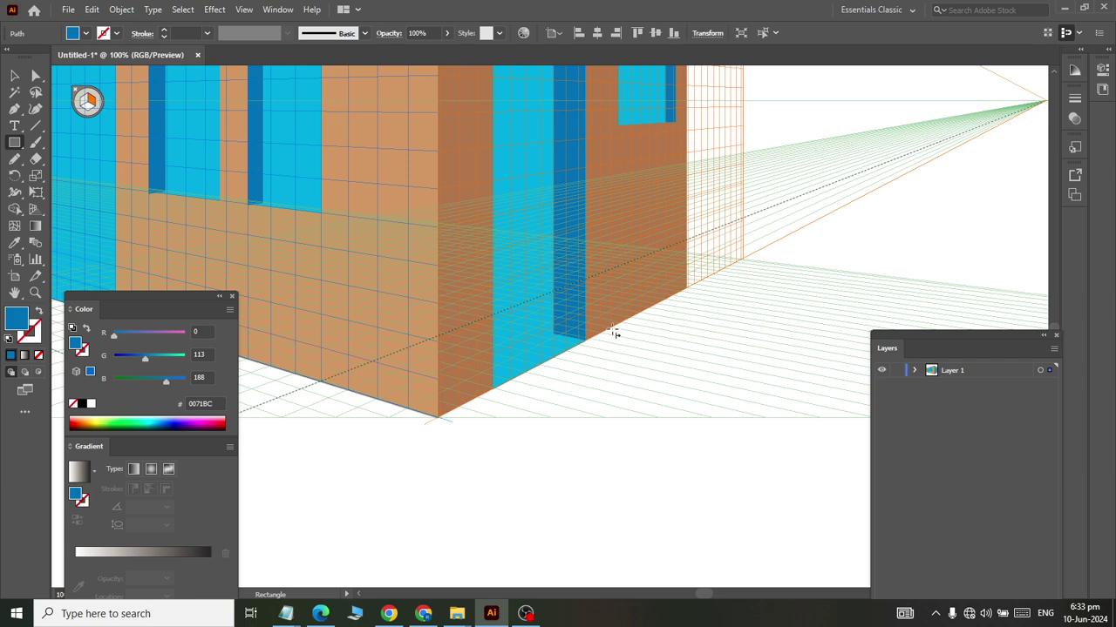
left_click_drag(612, 325, 439, 468)
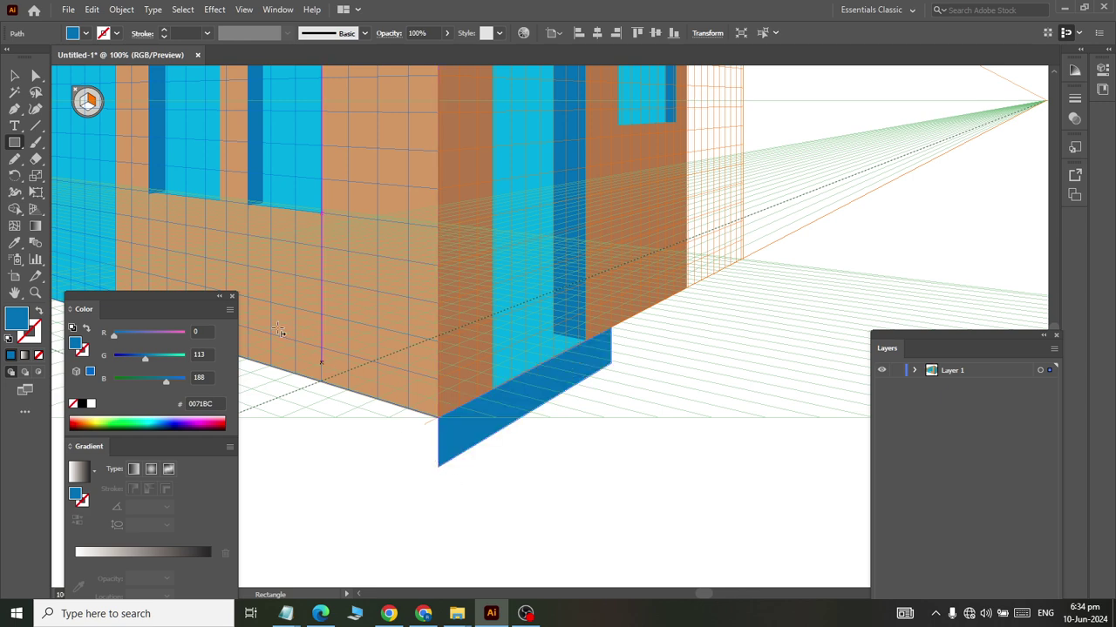
Draw the step's flat top on the ground-plane grid.
left_click(35, 186)
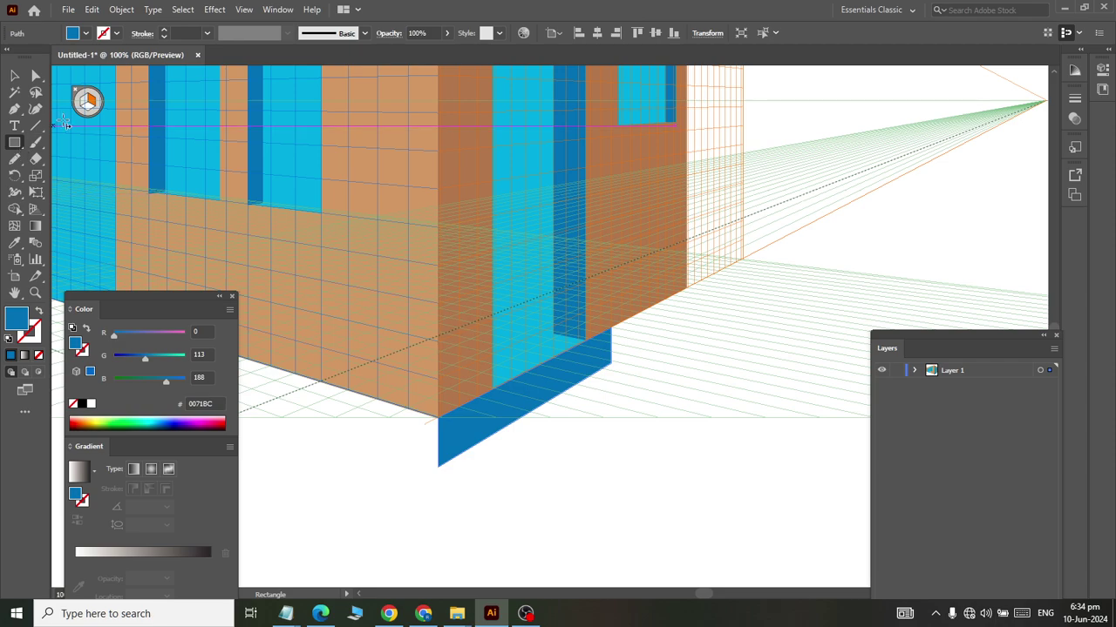
left_click(90, 112)
key("m")
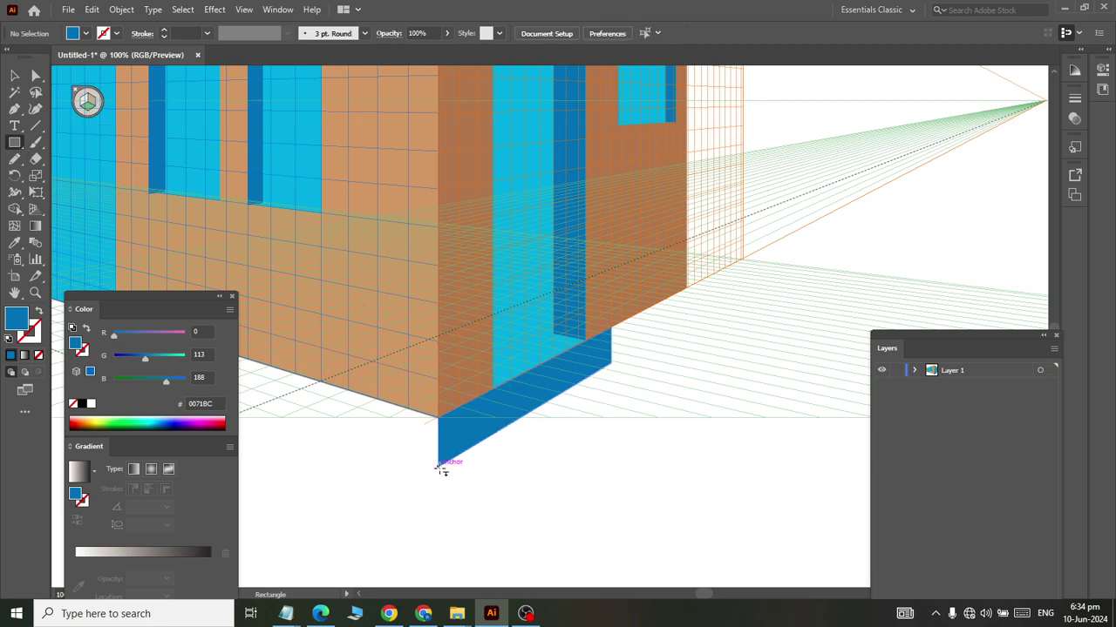
mouse_move(437, 466)
left_mouse_down()
mouse_move(654, 369)
mouse_move(643, 373)
left_mouse_up()
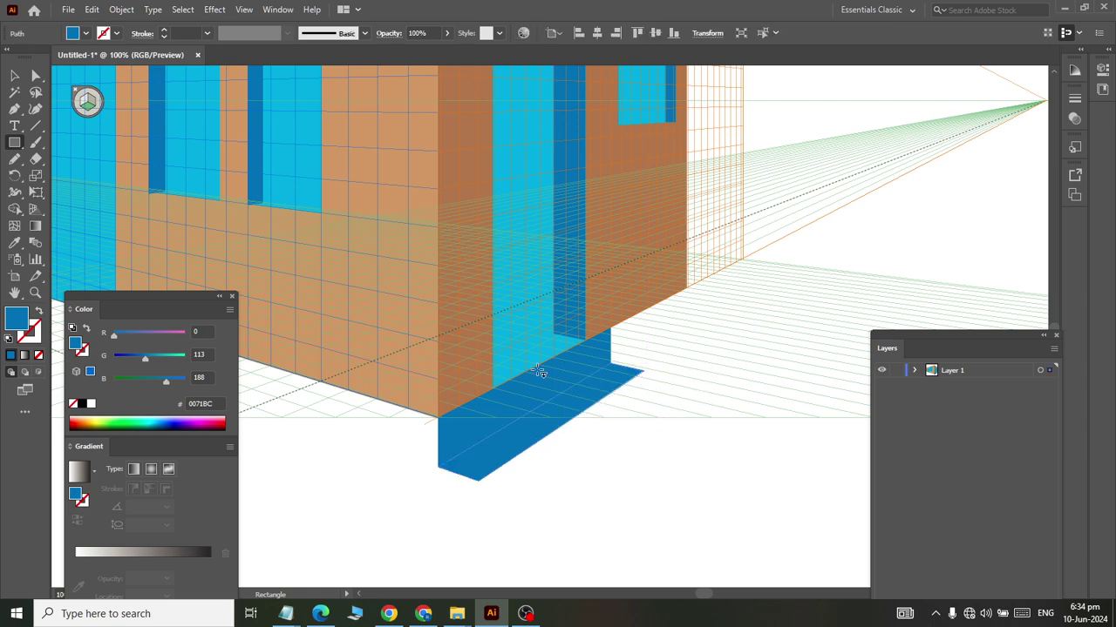
Fill the step top with the door's light cyan #29ABE2.
left_click(14, 243)
left_click(91, 202)
left_click(14, 76)
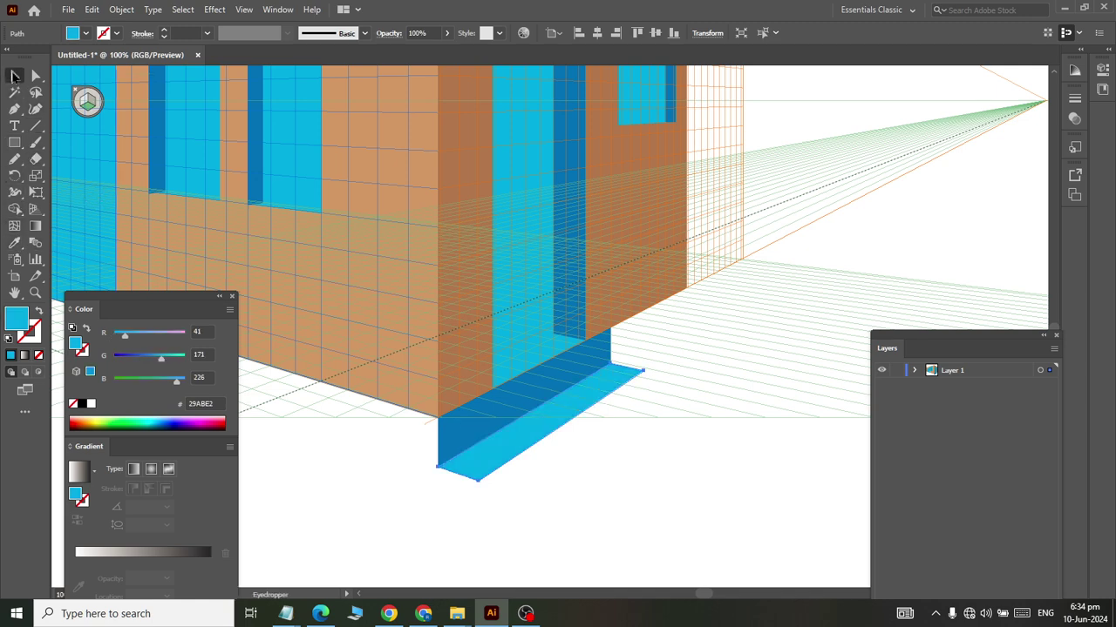
Draw a riser on the right grid hanging from the step's outer edge.
left_click(13, 145)
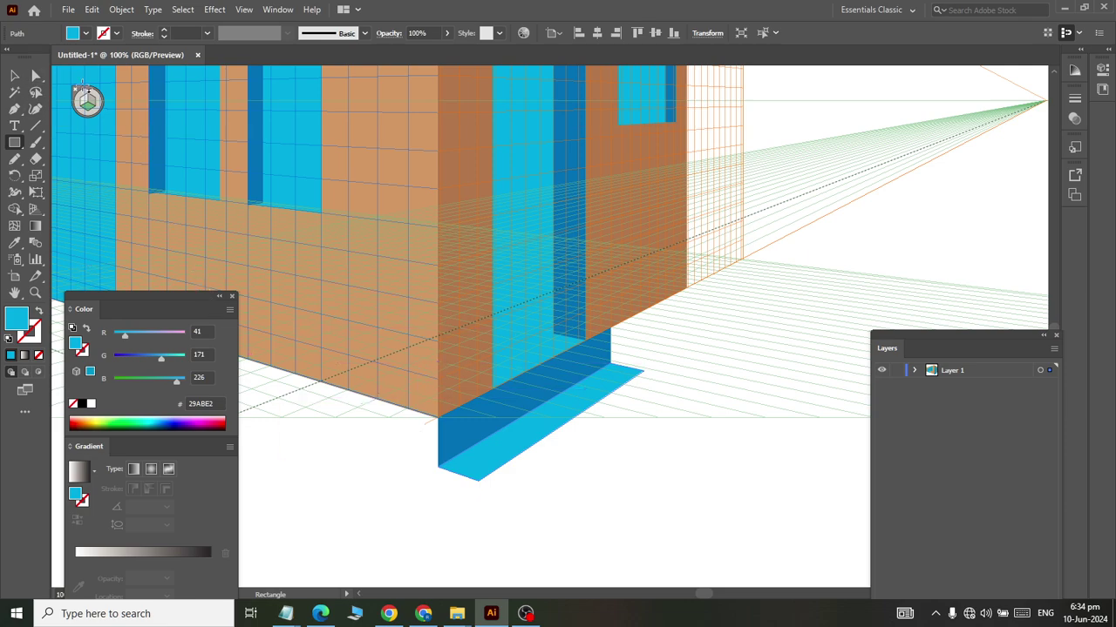
left_click(93, 104)
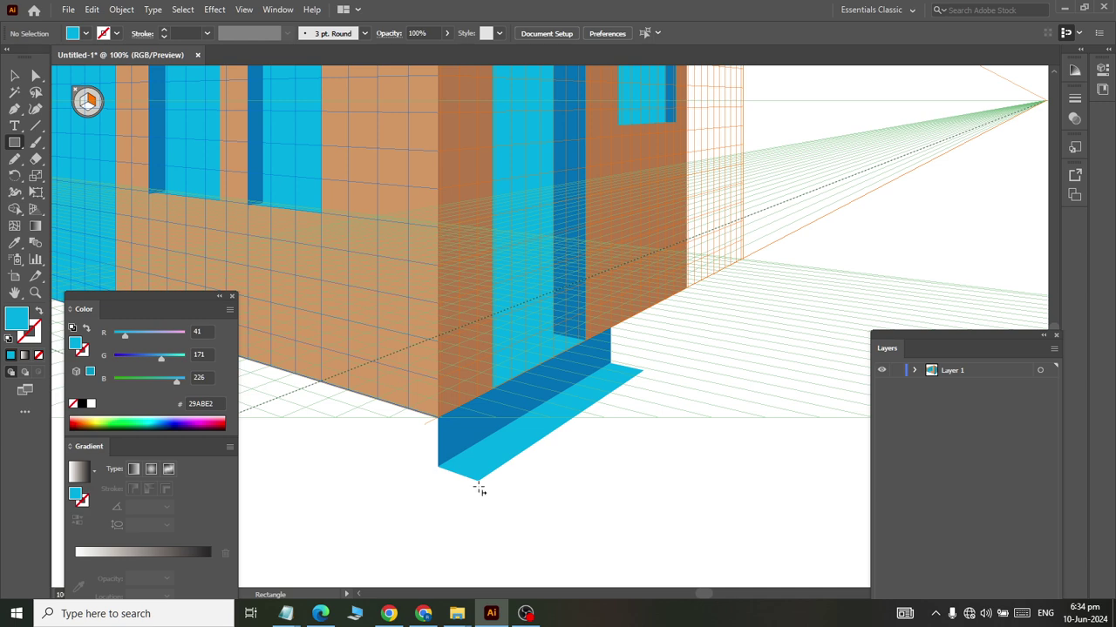
mouse_move(478, 479)
left_mouse_down()
mouse_move(577, 473)
mouse_move(642, 403)
left_mouse_up()
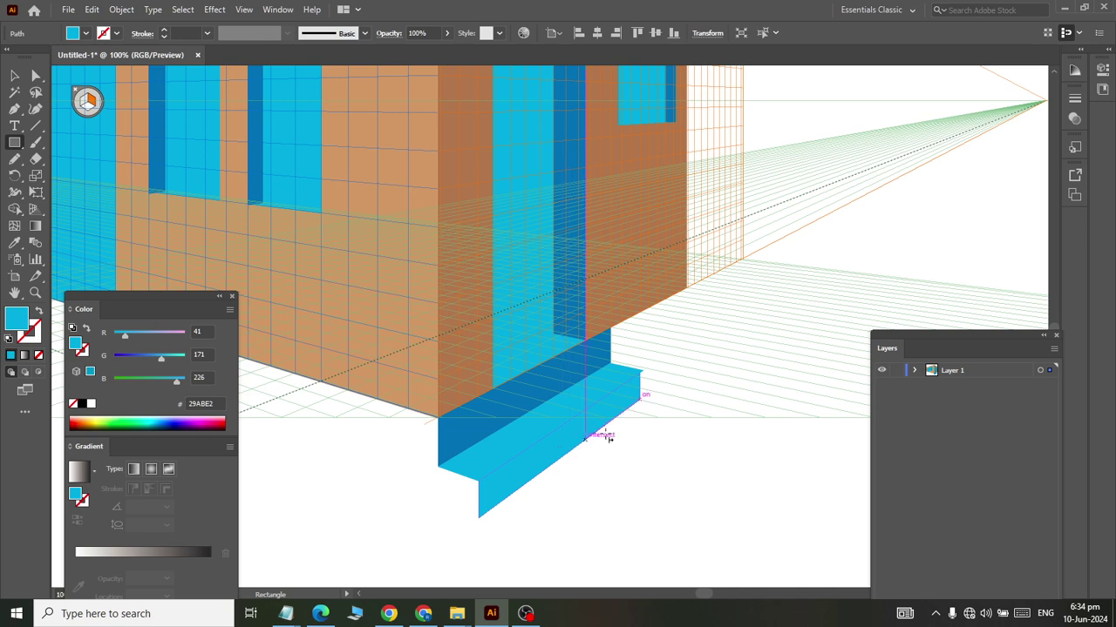
key("ctrl+z")
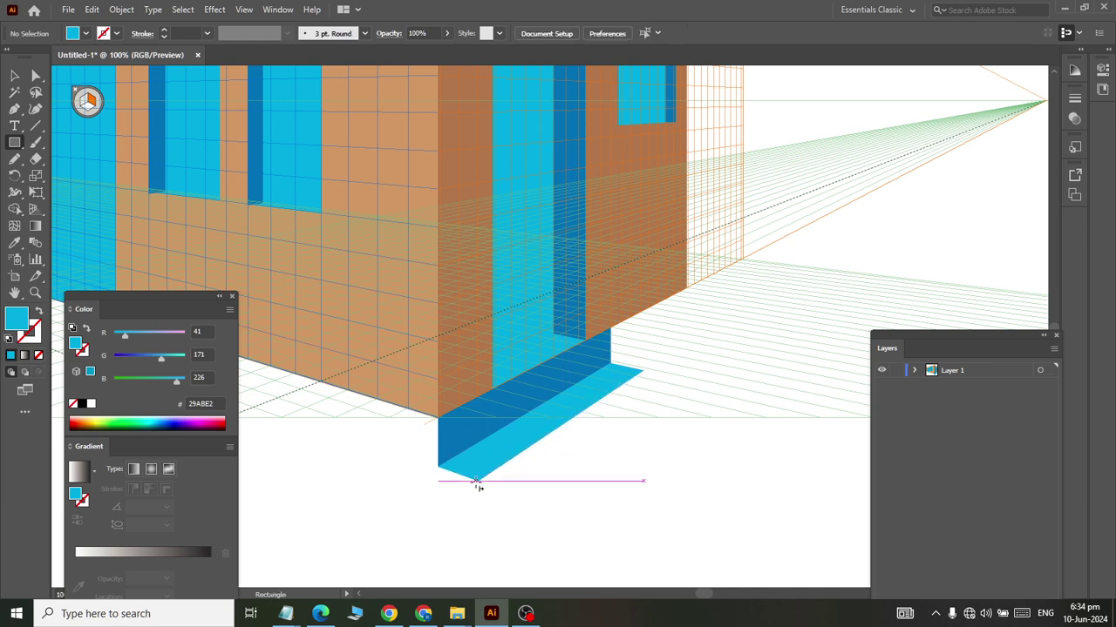
mouse_move(477, 480)
left_mouse_down()
mouse_move(608, 447)
mouse_move(646, 410)
left_mouse_up()
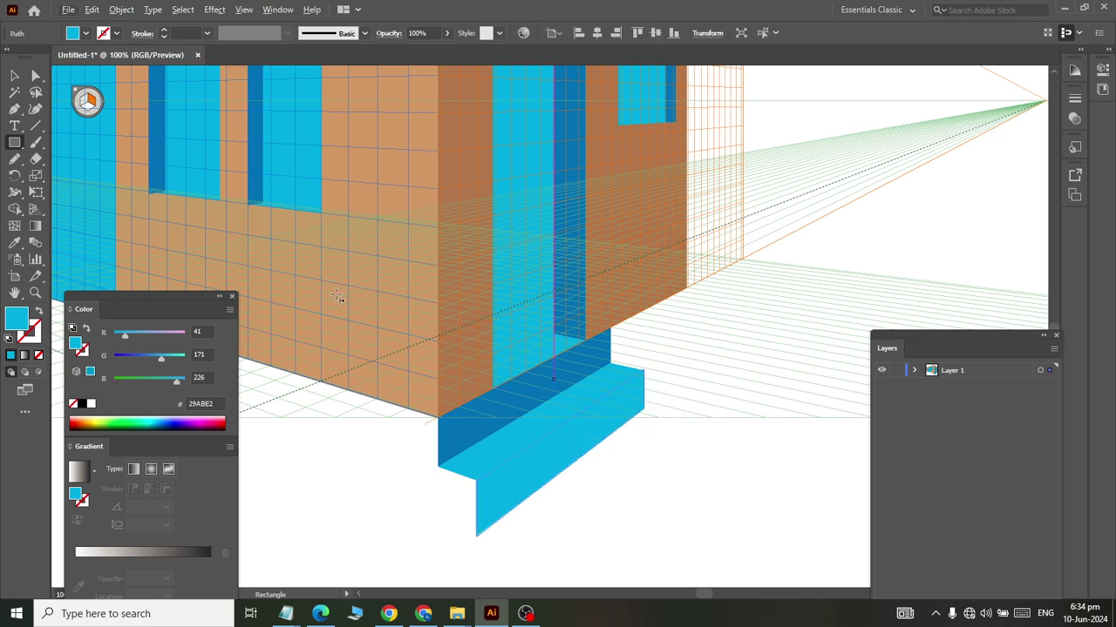
Fill the step's lower front face with dark blue #0071BC.
left_click(15, 243)
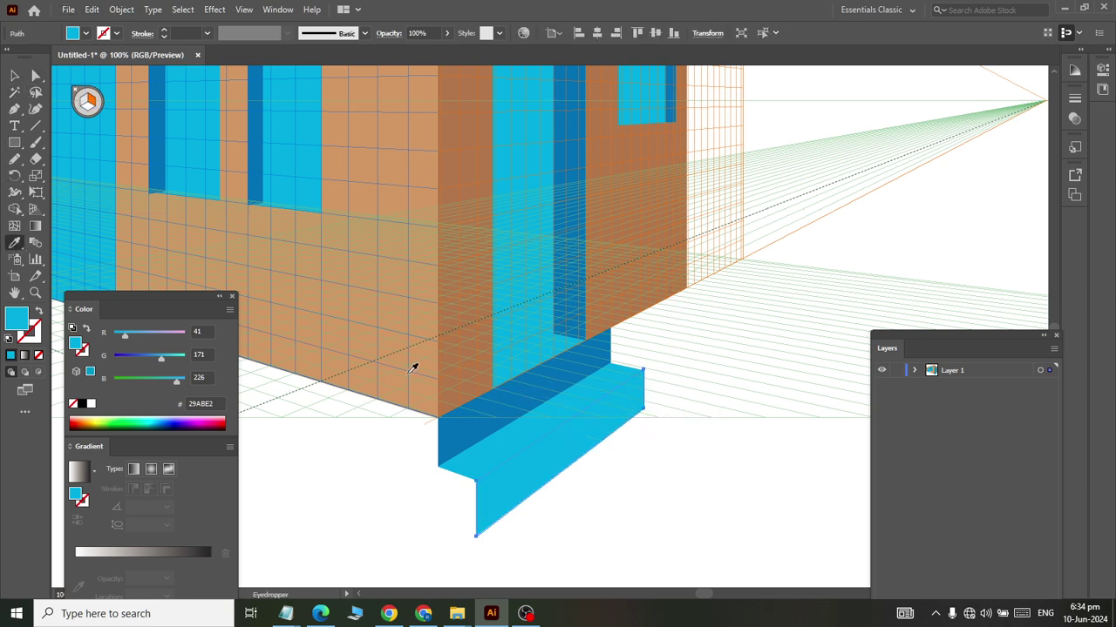
left_click(513, 394)
left_click(15, 76)
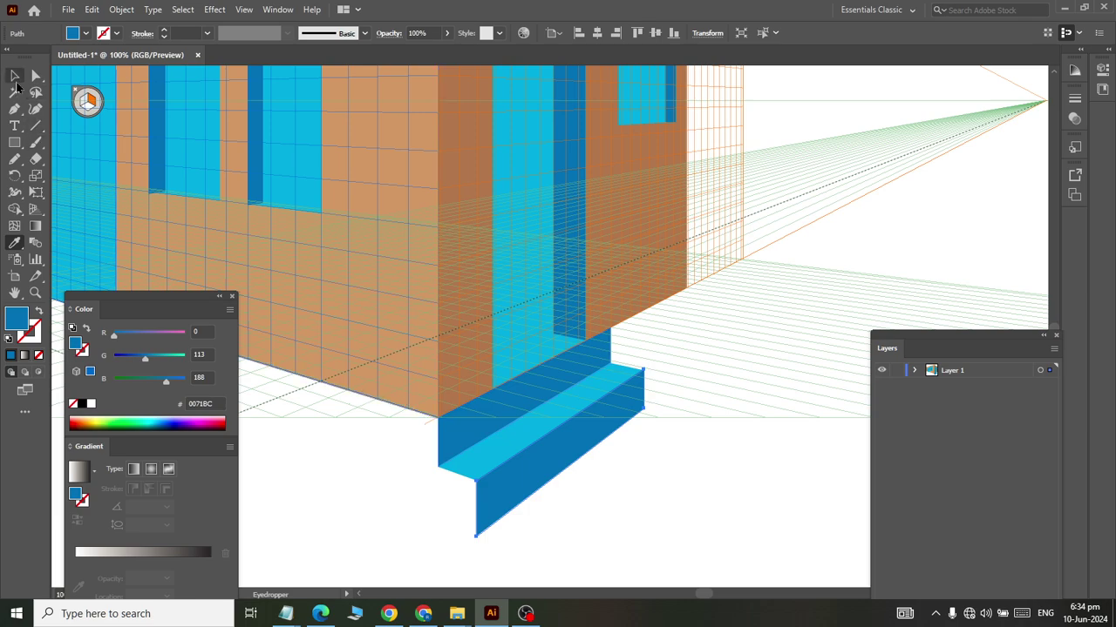
Nudge the face's top-right anchor down so it meets the cyan tread cleanly.
left_click(35, 76)
scroll(649, 379, "up", 3, "alt")
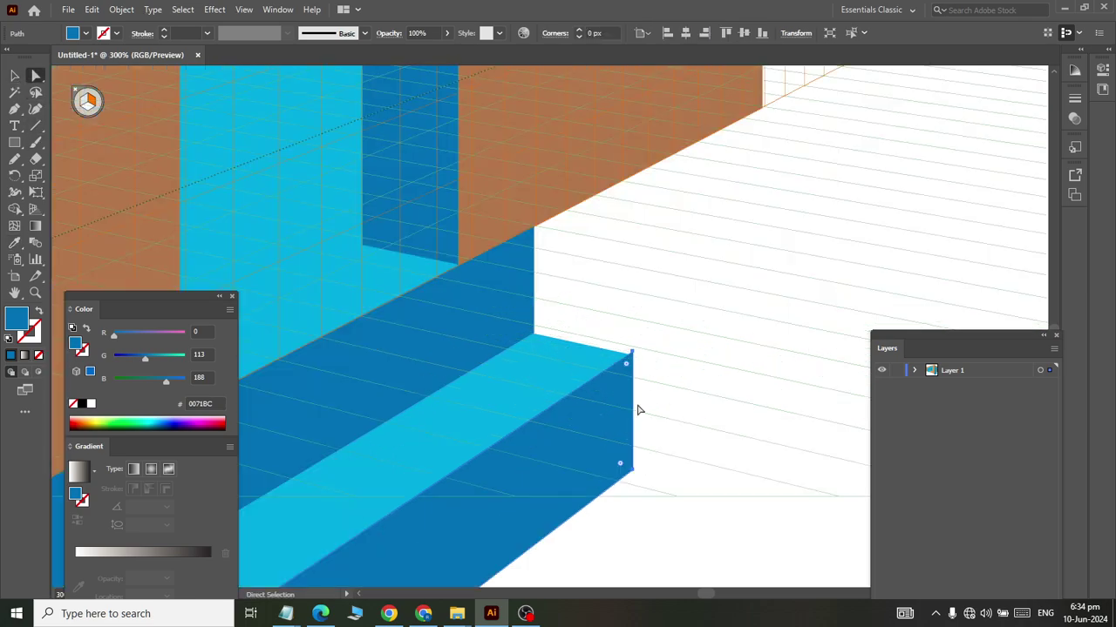
left_click(633, 353)
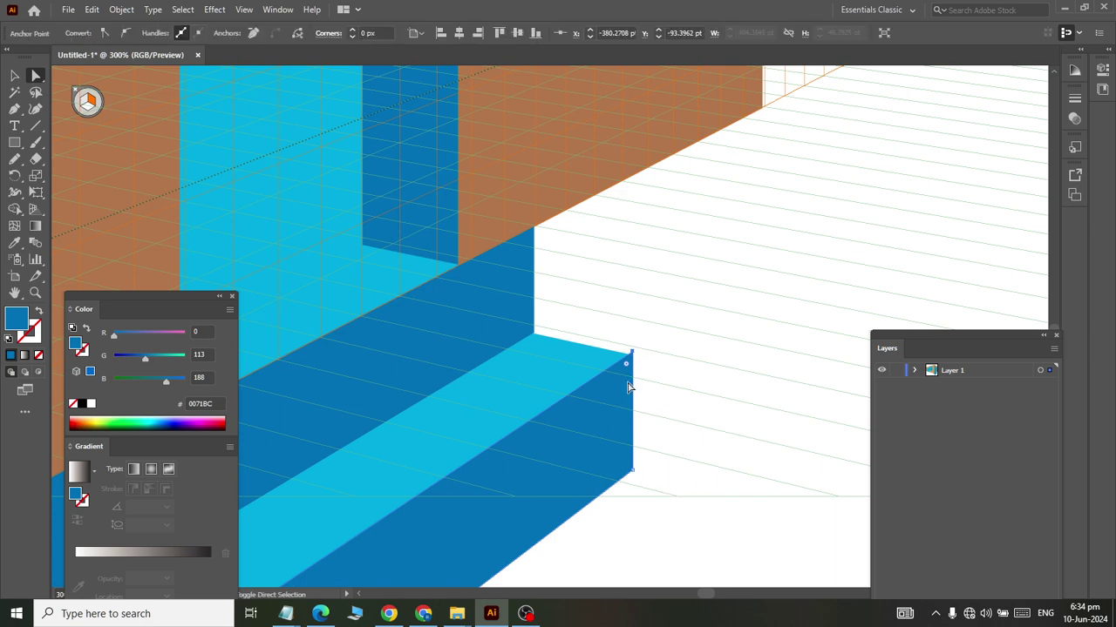
key("Down")
key("Down")
key("Down")
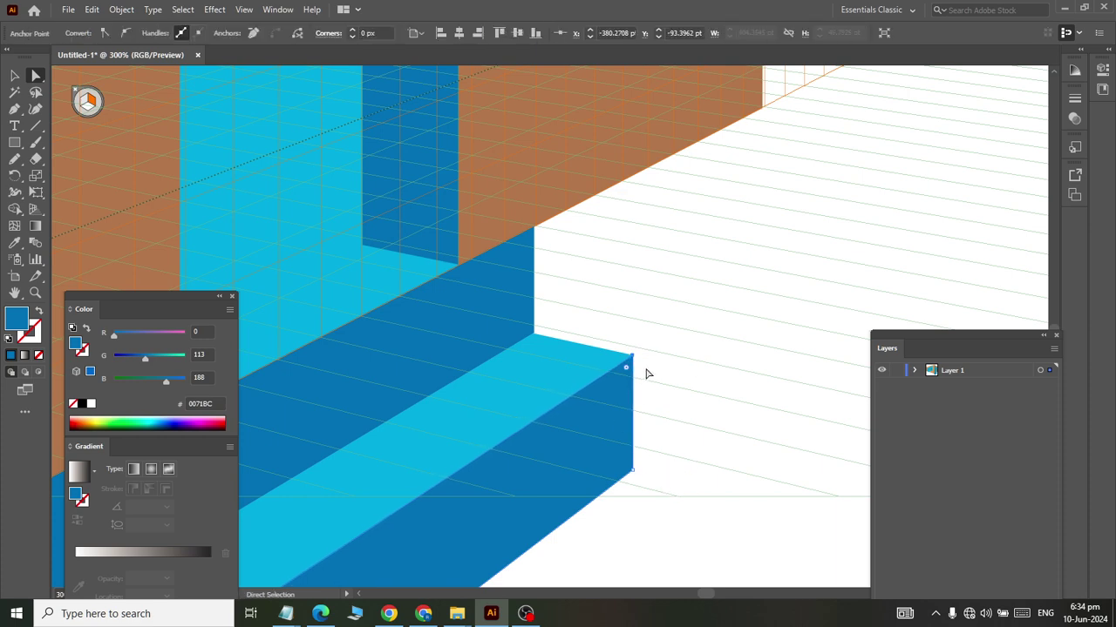
scroll(697, 374, "down", 2, "alt")
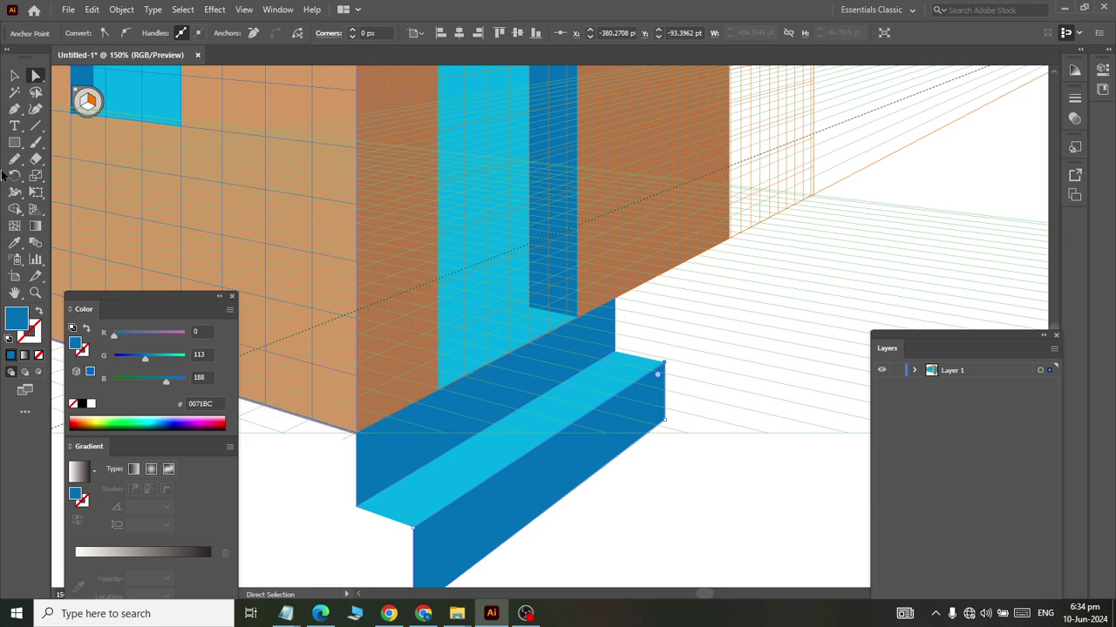
left_click(14, 75)
left_click(580, 496)
scroll(586, 499, "left", 3)
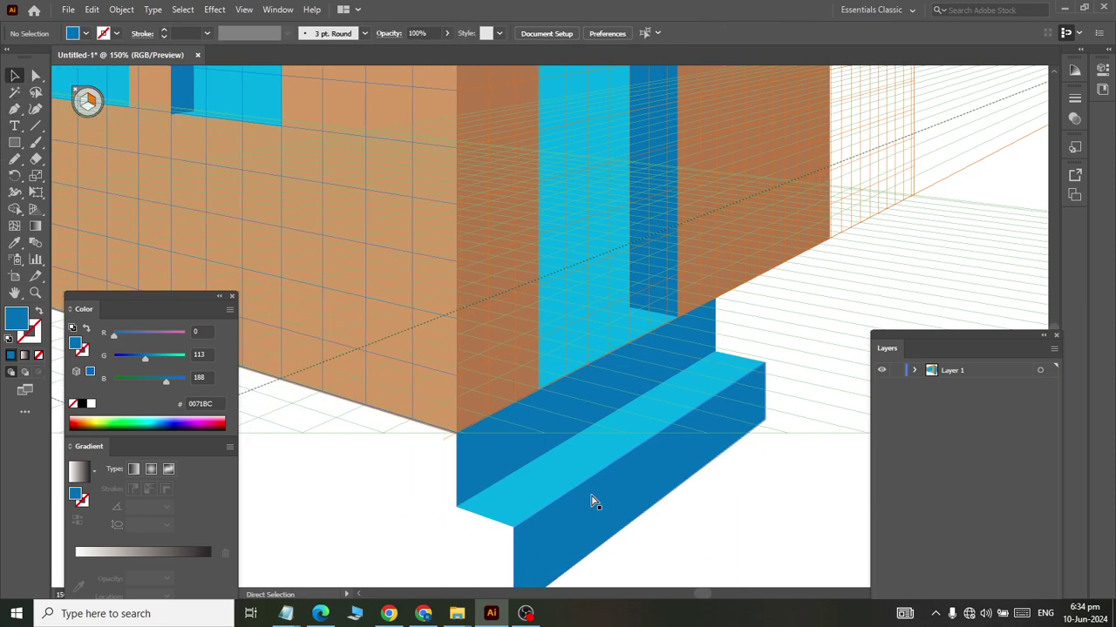
scroll(590, 500, "down", 1)
scroll(489, 498, "down", 3)
scroll(465, 483, "up", 1, "alt")
scroll(457, 472, "up", 1, "alt")
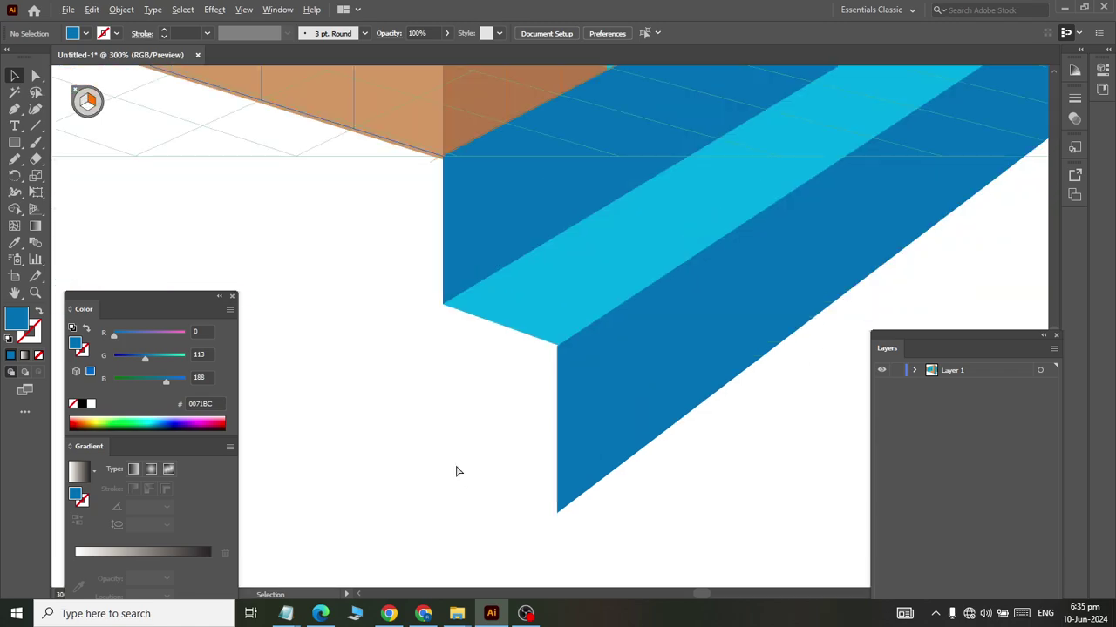
scroll(457, 472, "down", 2, "alt")
scroll(403, 377, "down", 1, "alt")
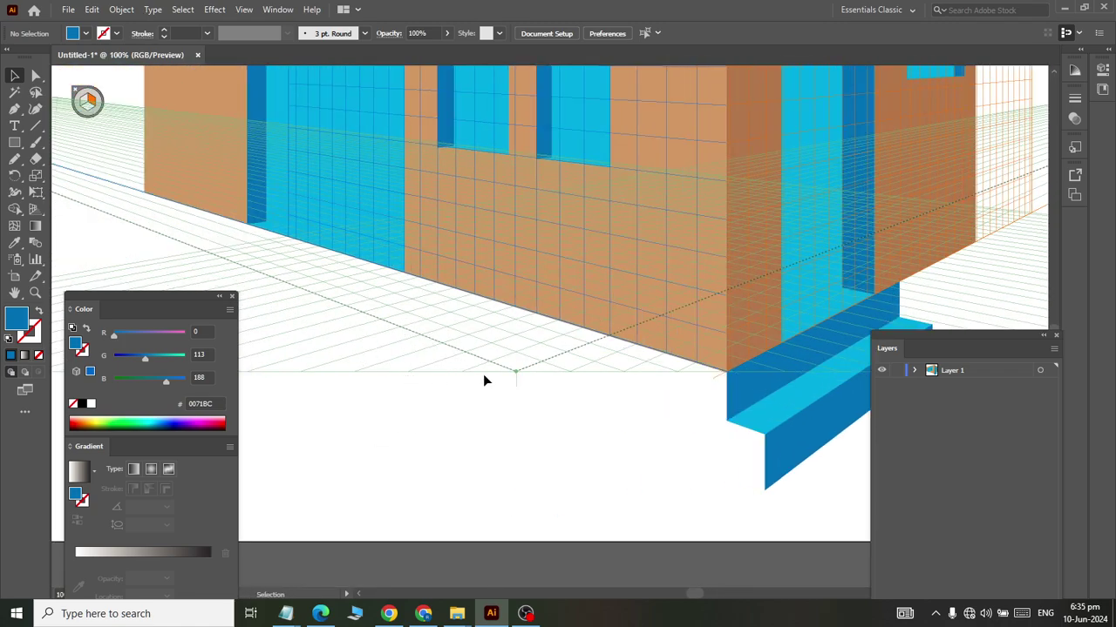
scroll(488, 376, "down", 1, "alt")
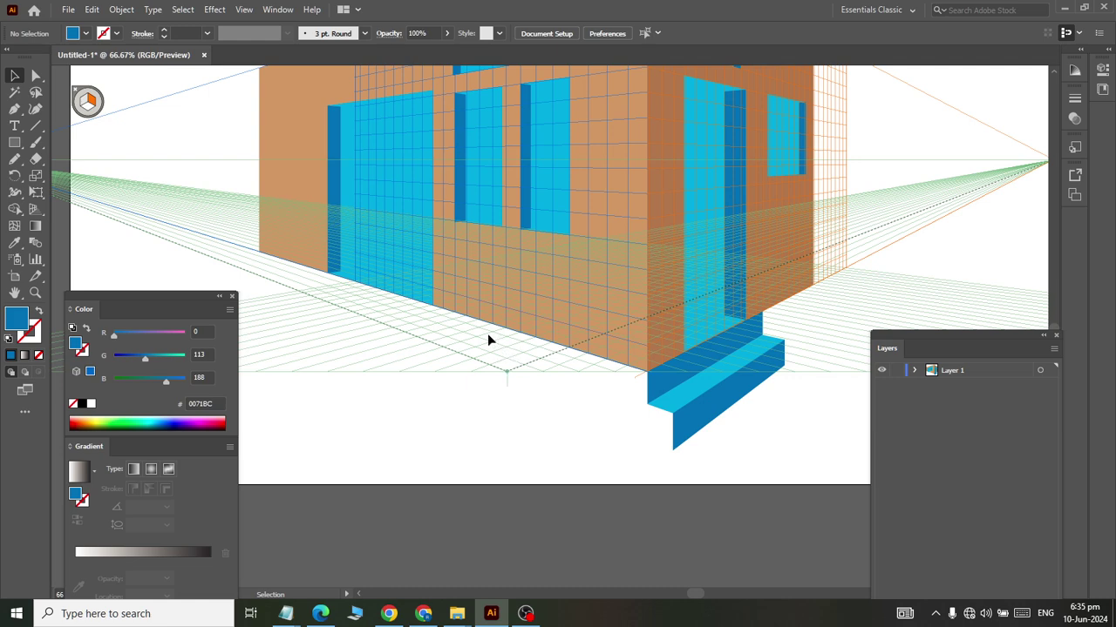
Draw a large grey #666666 ground plane under the building and a rectangle on the right-wall grid.
left_click(13, 143)
left_click(88, 111)
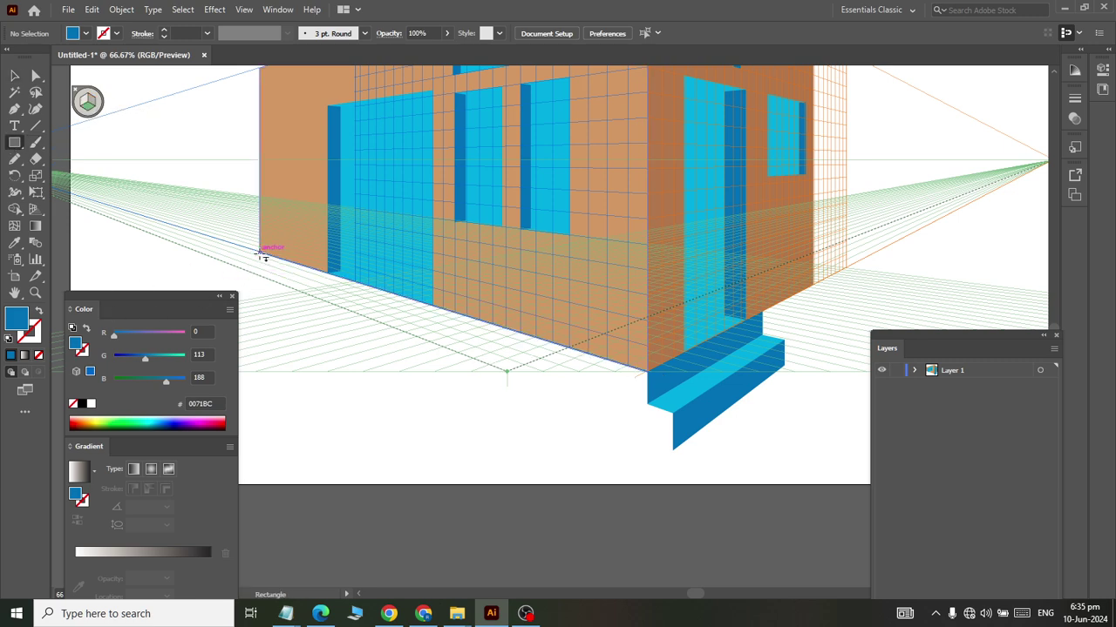
mouse_move(262, 256)
left_mouse_down()
mouse_move(457, 486)
mouse_move(562, 591)
mouse_move(552, 491)
mouse_move(562, 491)
left_mouse_up()
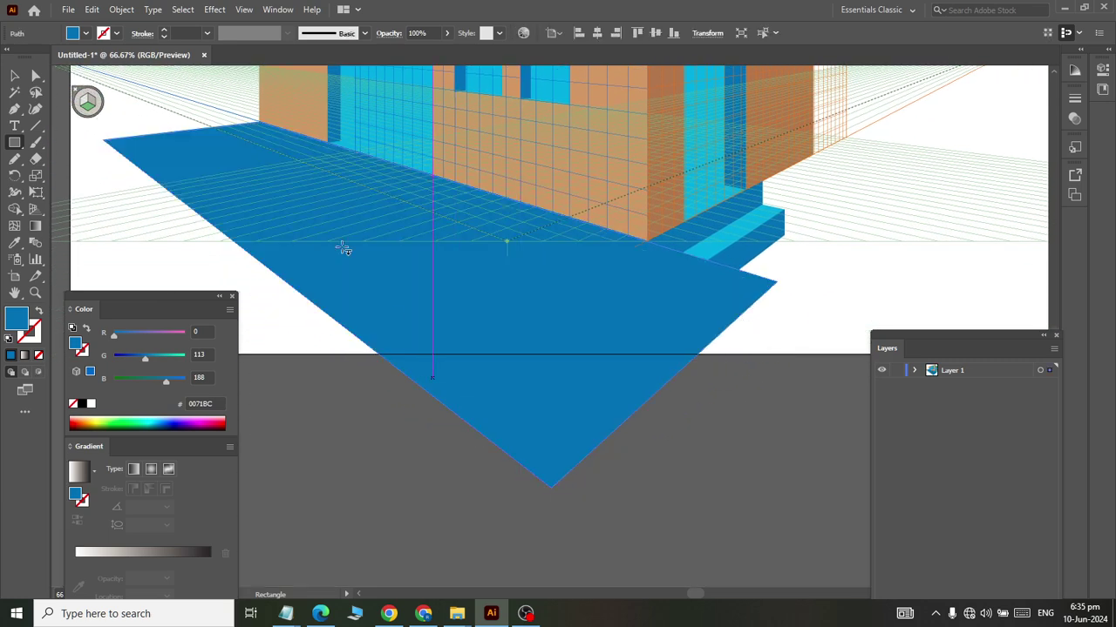
left_click(87, 35)
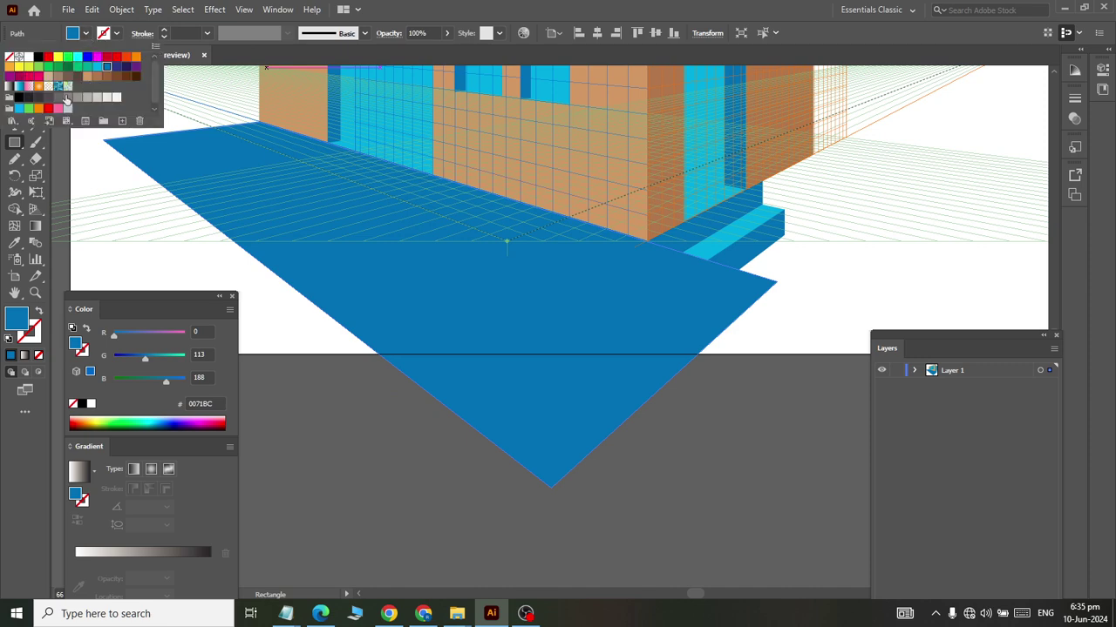
left_click(57, 102)
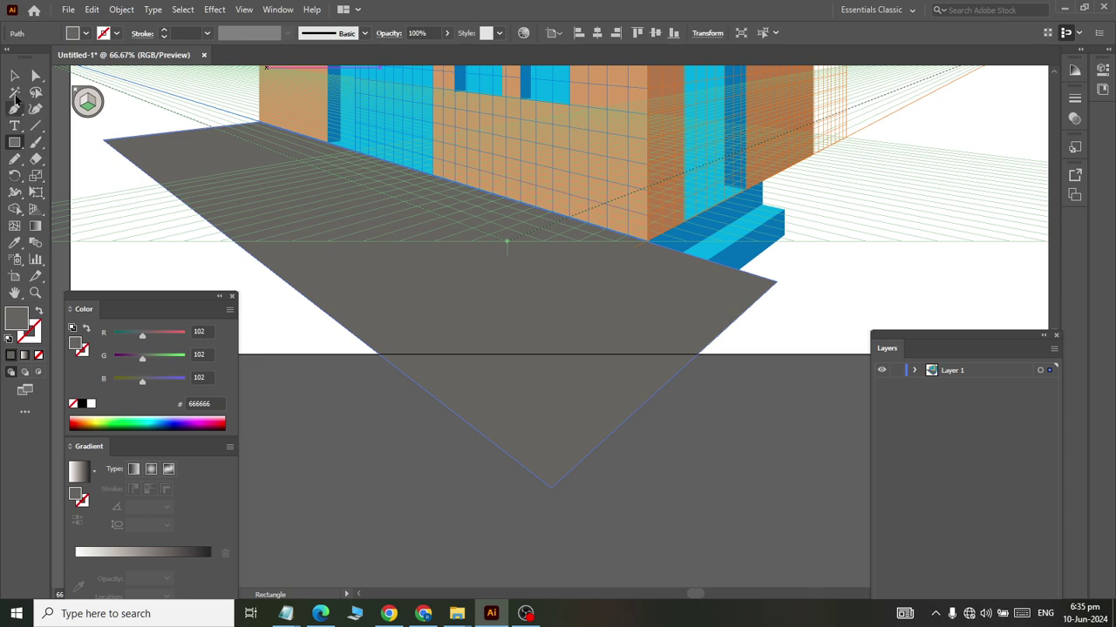
left_click(14, 74)
left_click(835, 271)
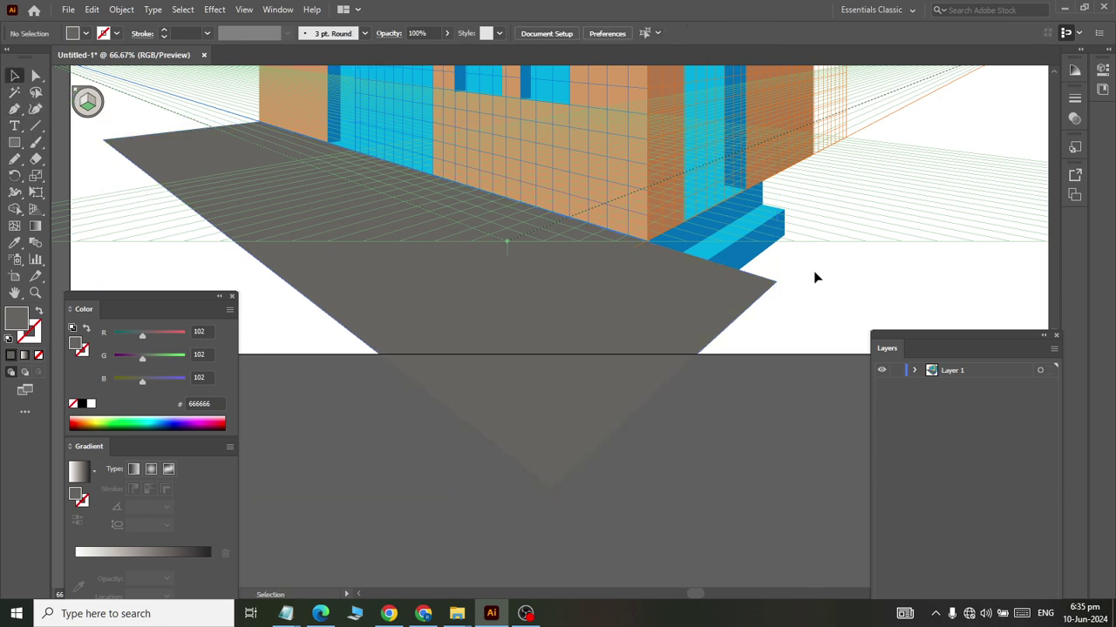
left_click(14, 142)
mouse_move(856, 156)
left_mouse_down()
mouse_move(739, 399)
mouse_move(861, 308)
mouse_move(783, 283)
left_mouse_up()
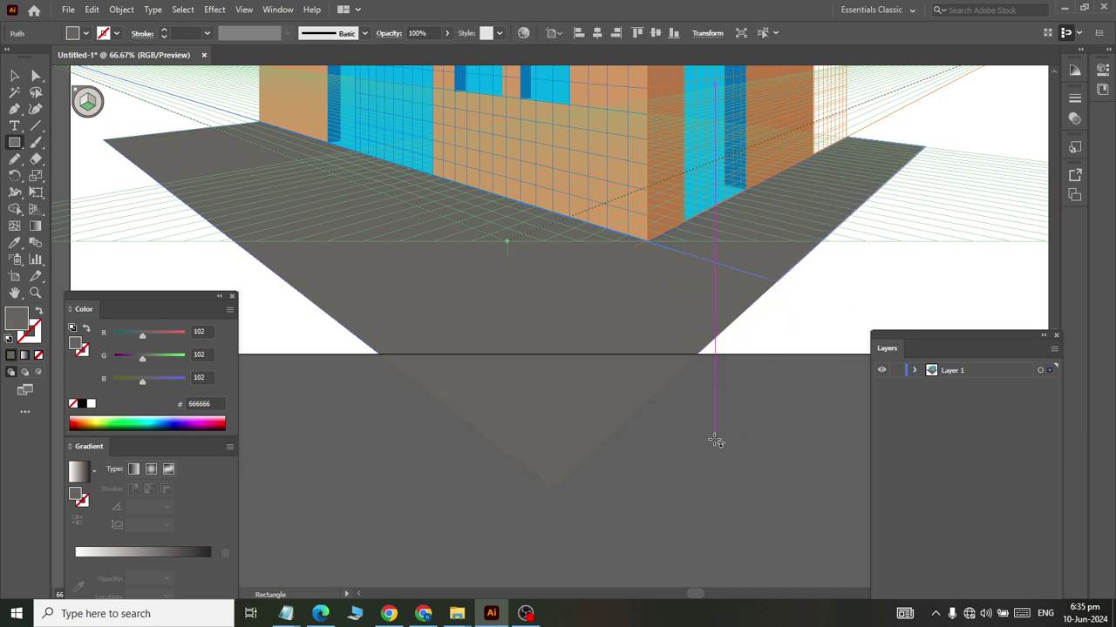
Send the grey ground shadow shapes backward so the blue steps show on top.
left_click(14, 76)
left_click(731, 338)
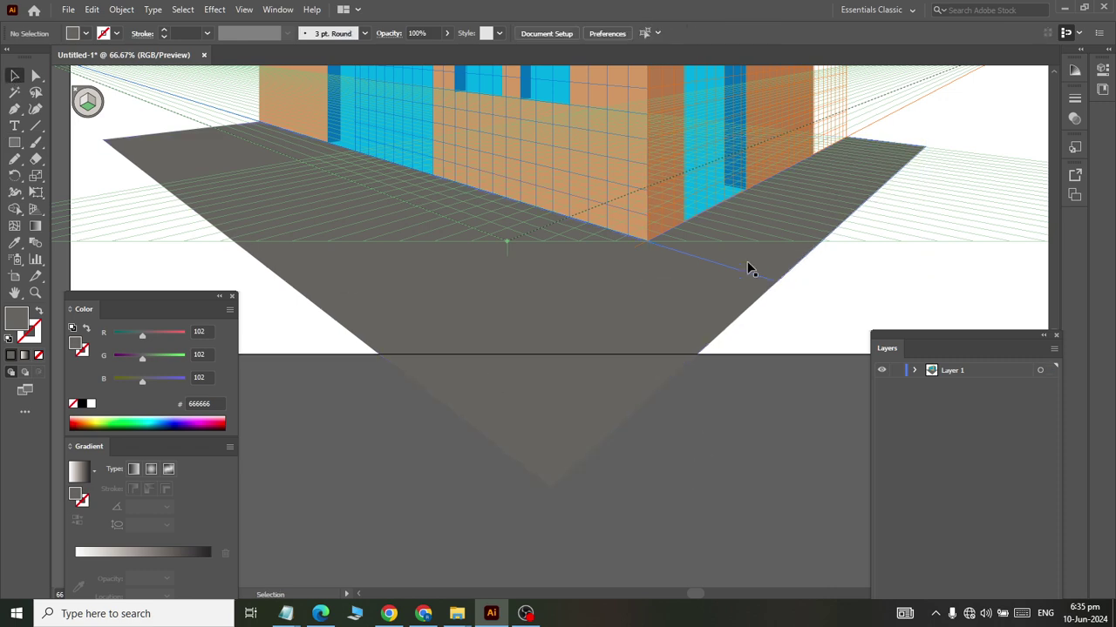
left_click(732, 287)
left_click(681, 328, "shift")
right_click(680, 327)
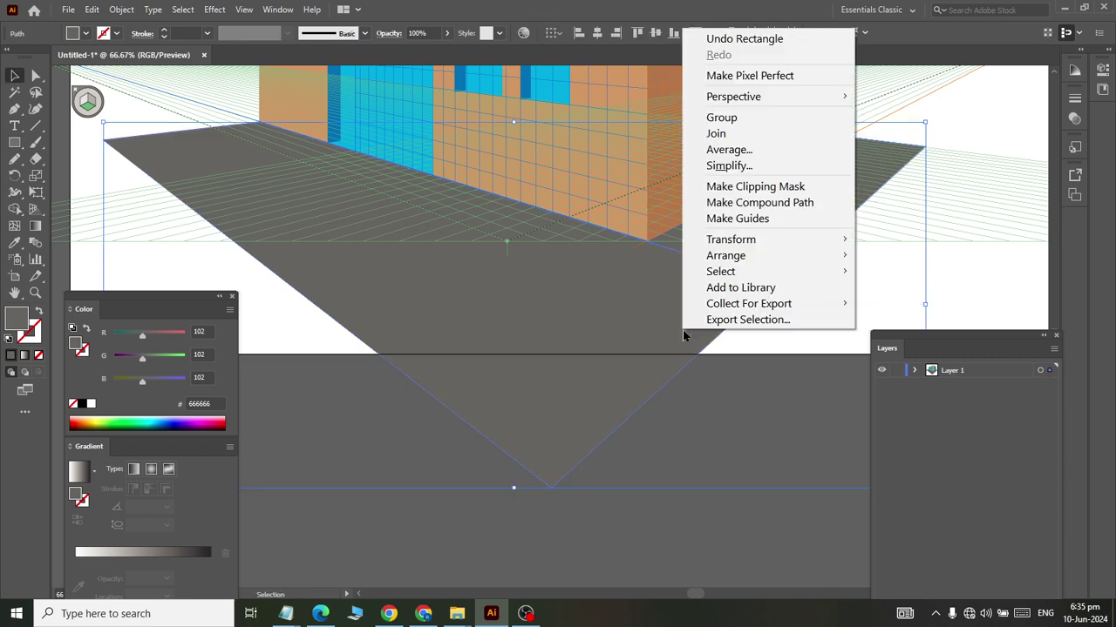
mouse_move(726, 256)
left_click(872, 291)
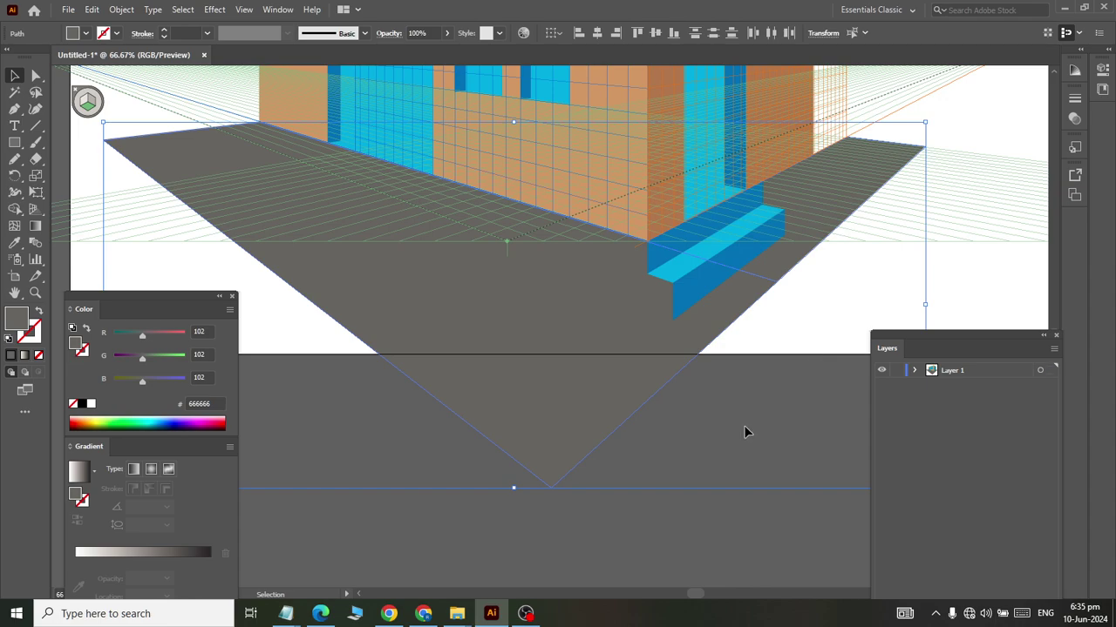
left_click(684, 385)
scroll(683, 384, "down", 2)
scroll(615, 316, "left", 2)
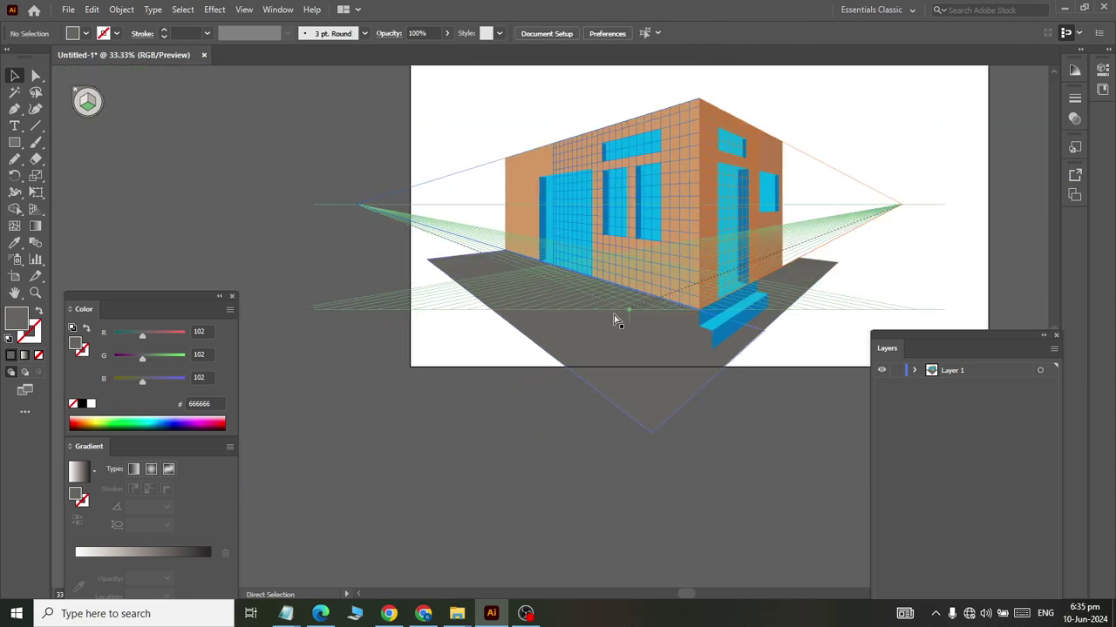
scroll(662, 366, "up", 1)
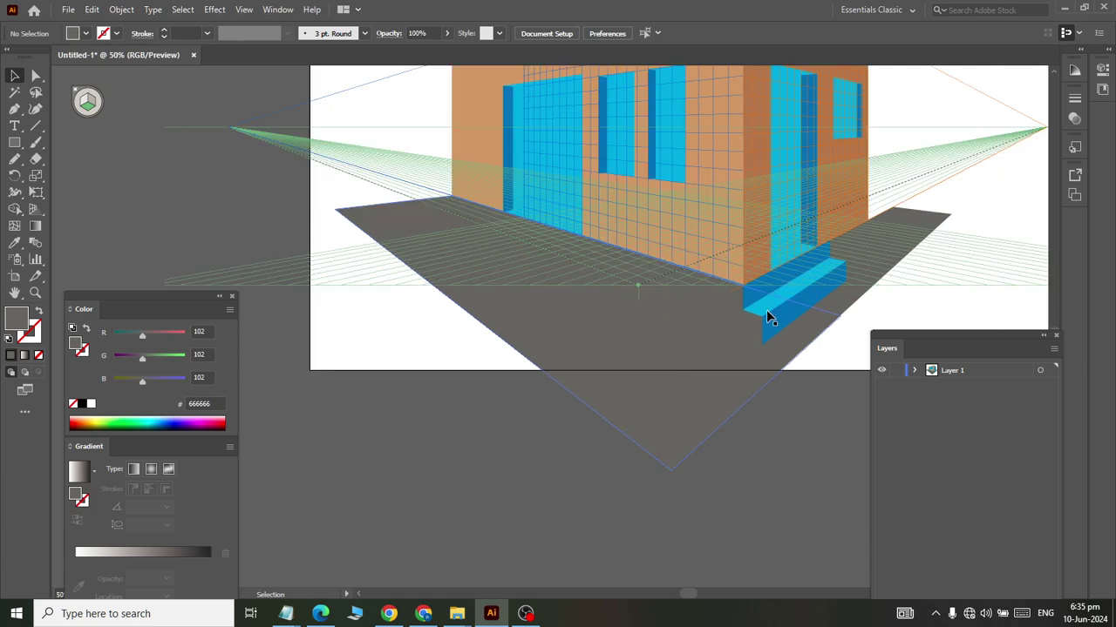
scroll(766, 316, "up", 1)
scroll(761, 350, "up", 2)
Pick the Rectangle tool and set the fill colour to dark blue 2E3192.
left_click(14, 142)
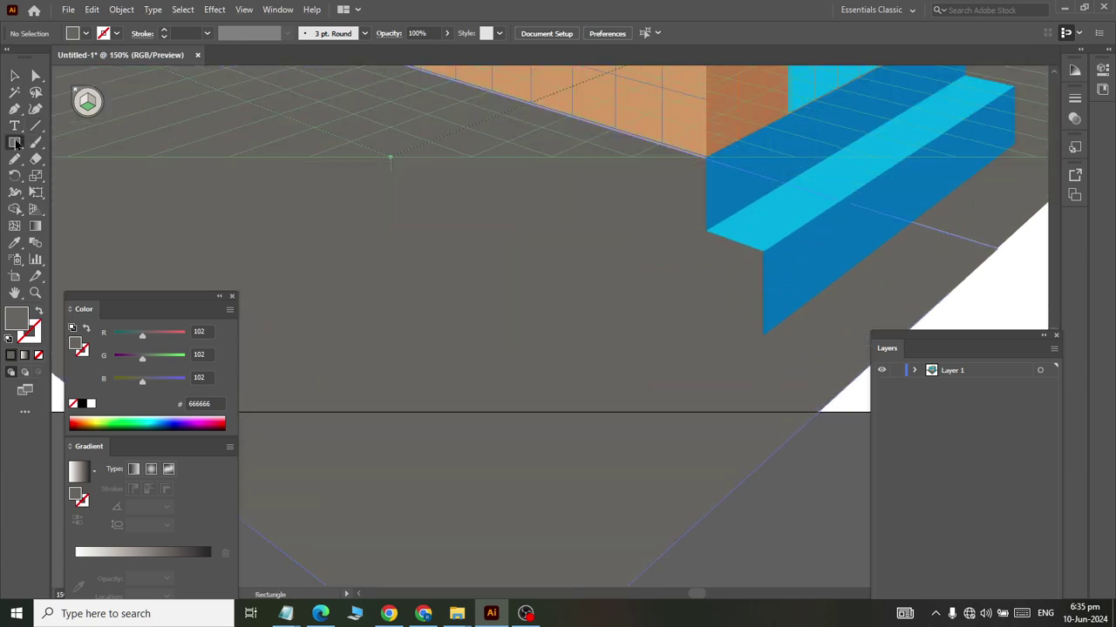
left_click(87, 36)
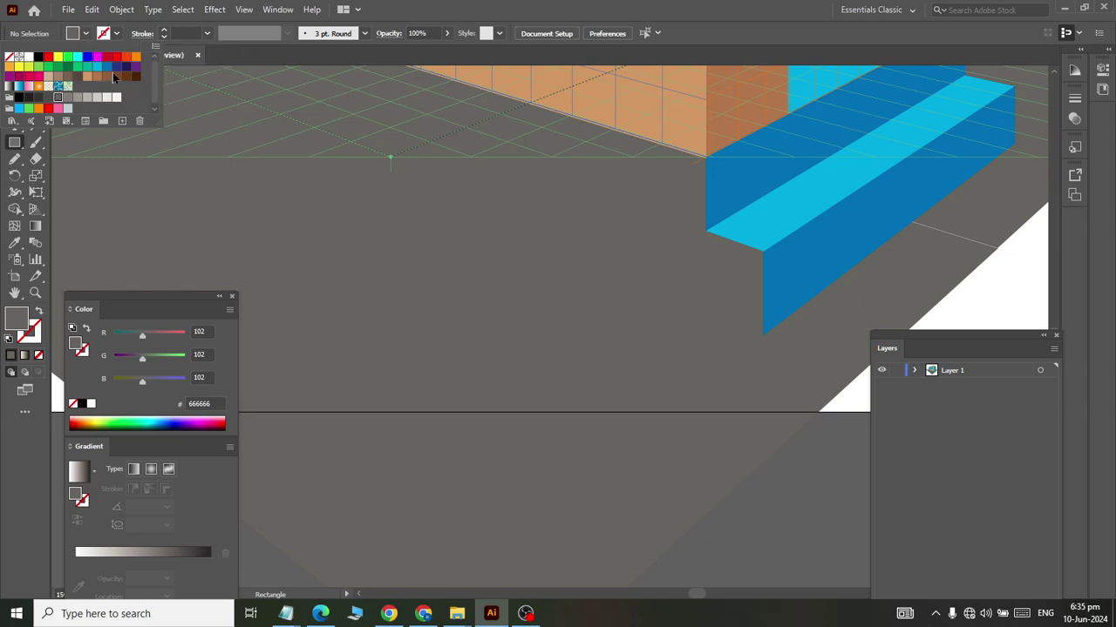
left_click(114, 68)
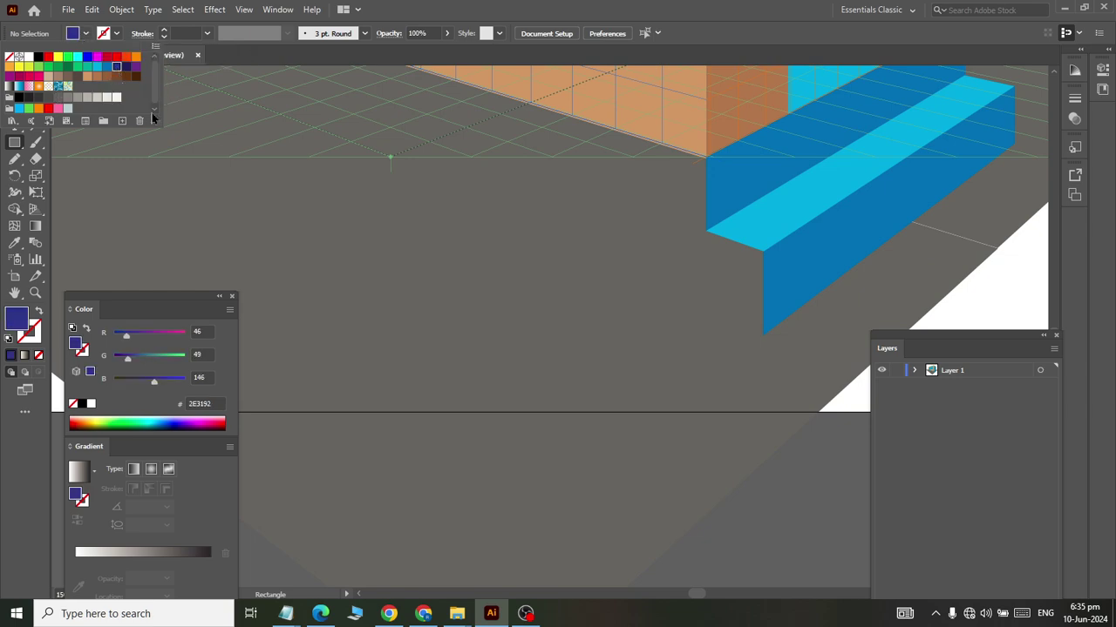
left_click(707, 238)
Draw the dark blue end face of the steps on the left perspective plane.
left_click_drag(708, 236, 715, 299)
key("ctrl+z")
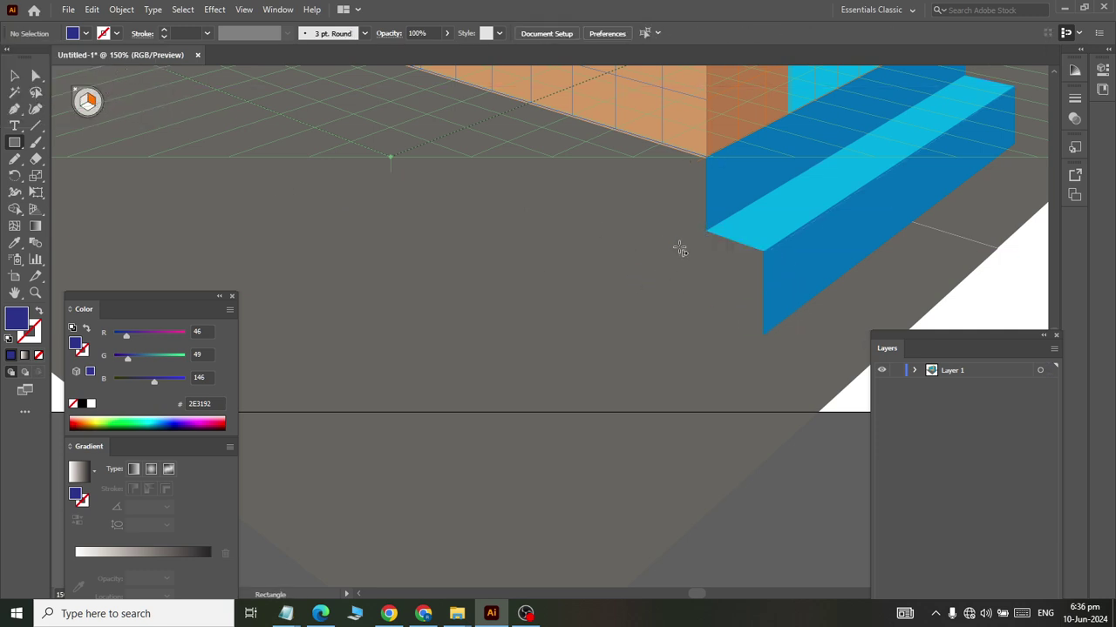
left_click_drag(705, 234, 764, 332)
left_click(82, 103)
left_click_drag(760, 258, 702, 310)
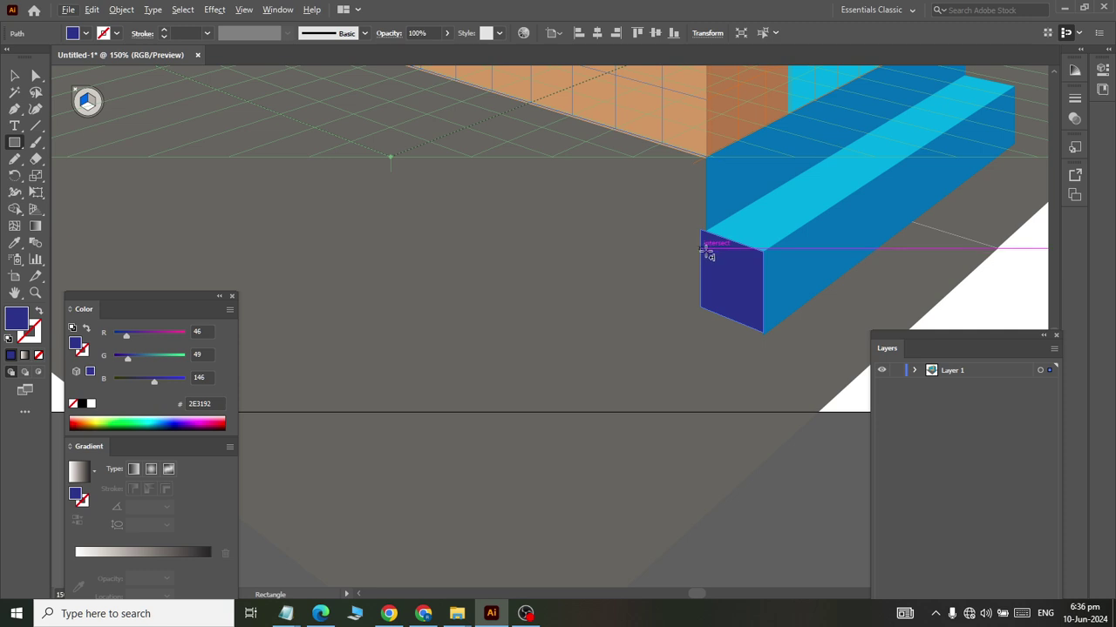
Adjust the end face's left corner points to fit the steps, then deselect.
left_click(36, 76)
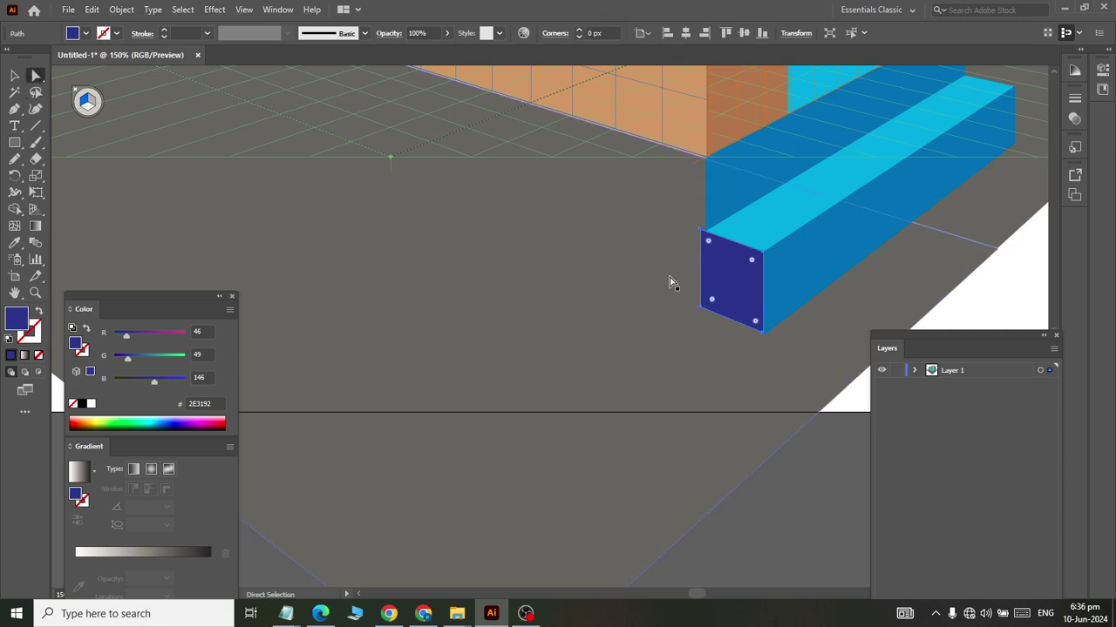
left_click(701, 231)
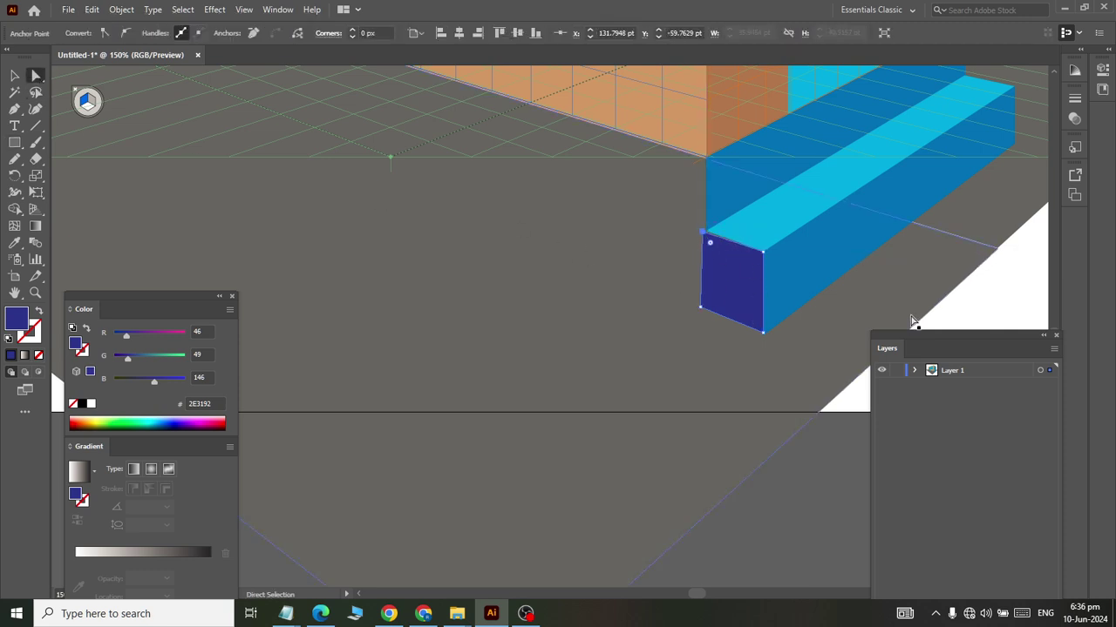
left_click(700, 308)
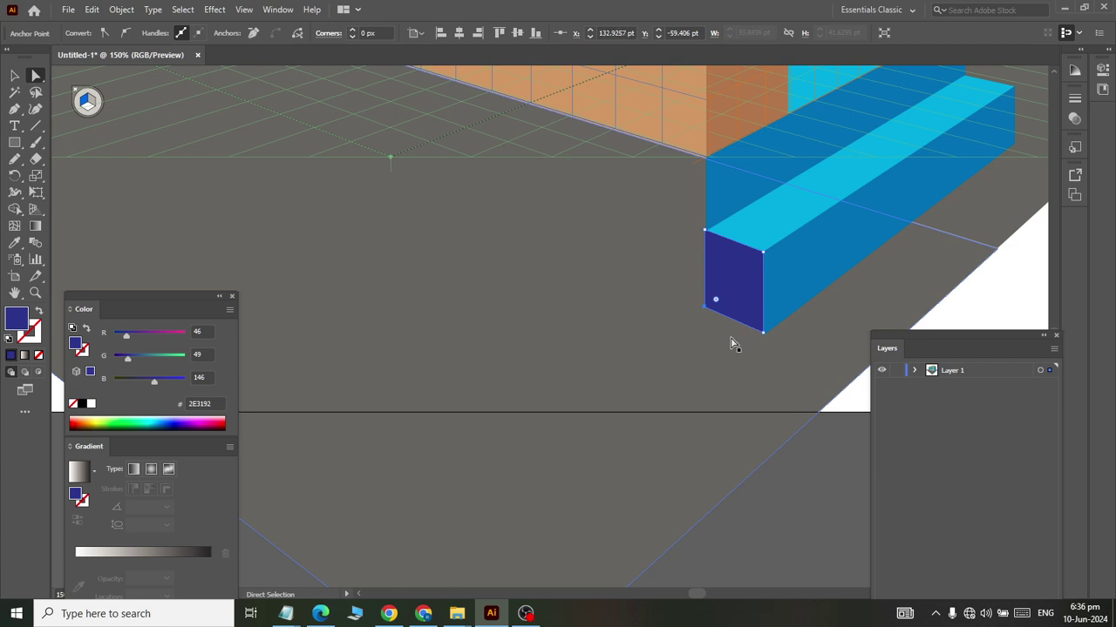
left_click(14, 75)
scroll(664, 288, "down", 3)
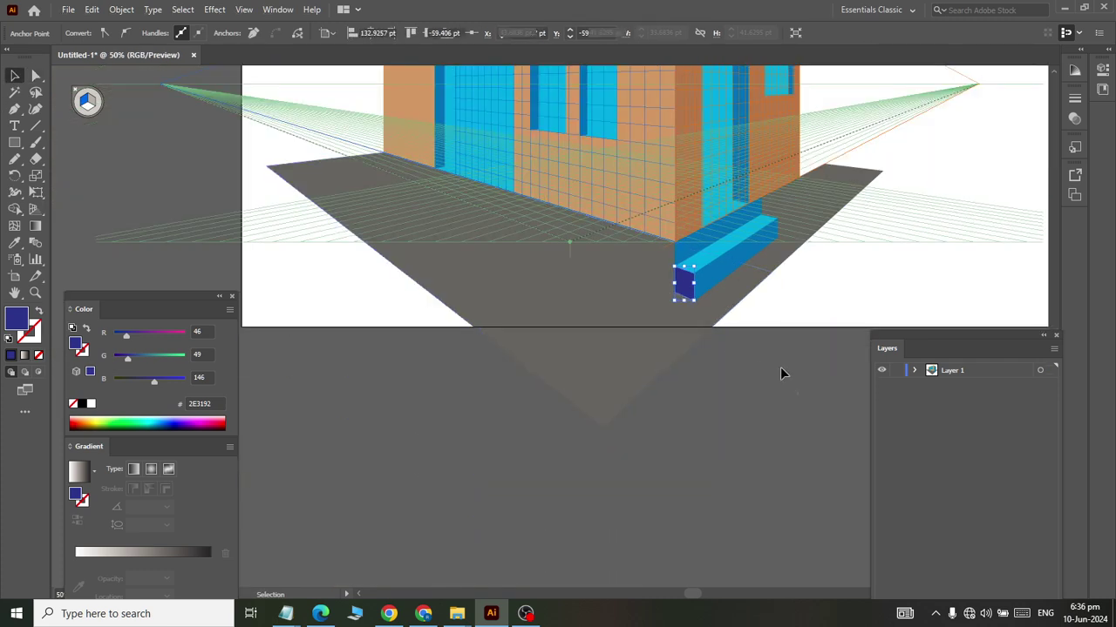
left_click(780, 367)
scroll(750, 253, "up", 1)
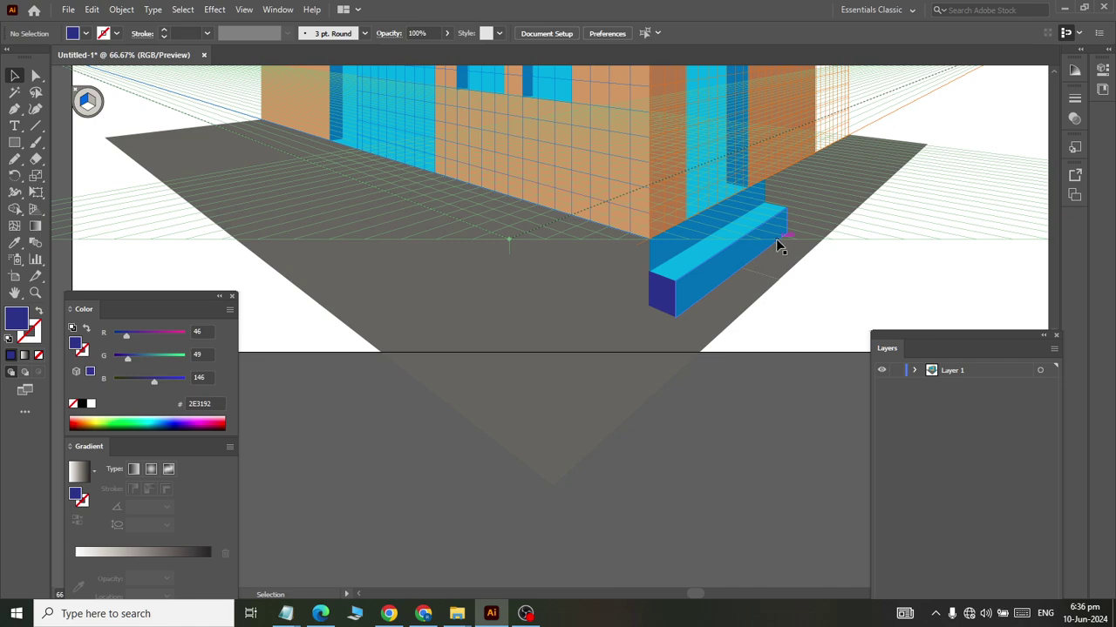
scroll(742, 257, "down", 1)
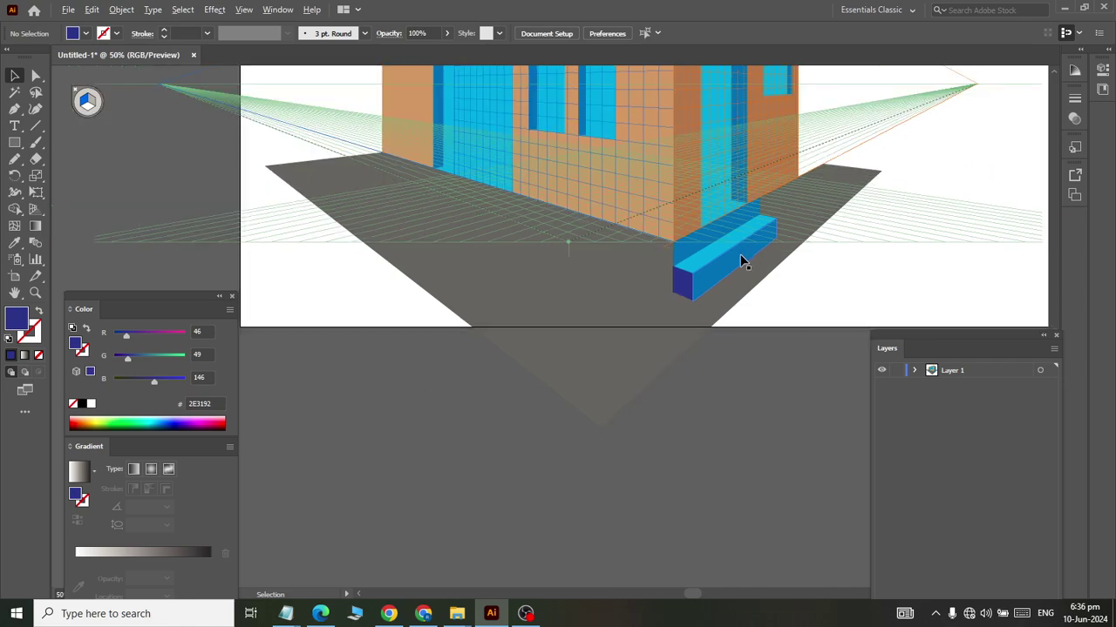
scroll(767, 248, "down", 1)
scroll(793, 227, "up", 2)
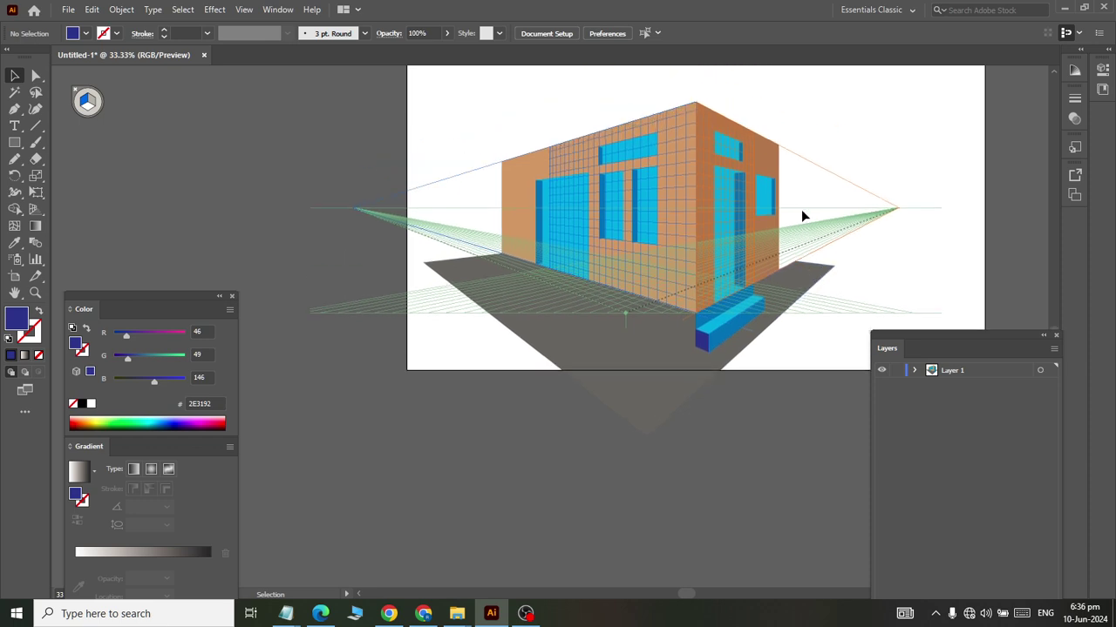
Hide the perspective grid and draw a dark blue rectangle over the entire artboard.
left_click(14, 143)
scroll(407, 81, "up", 1)
scroll(407, 81, "up", 1)
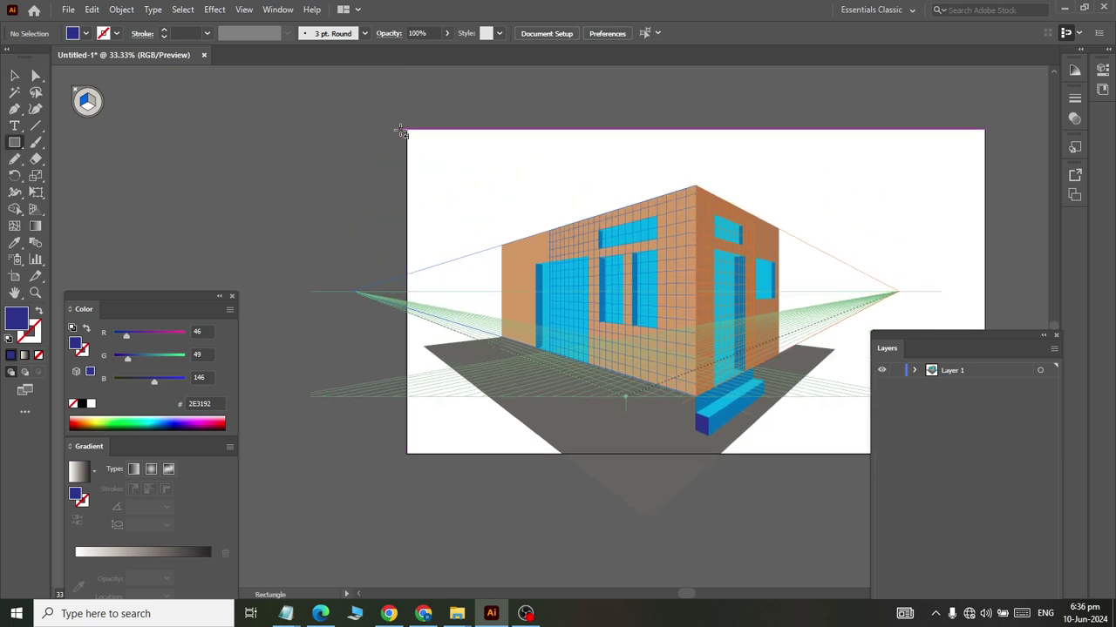
key("shift+v")
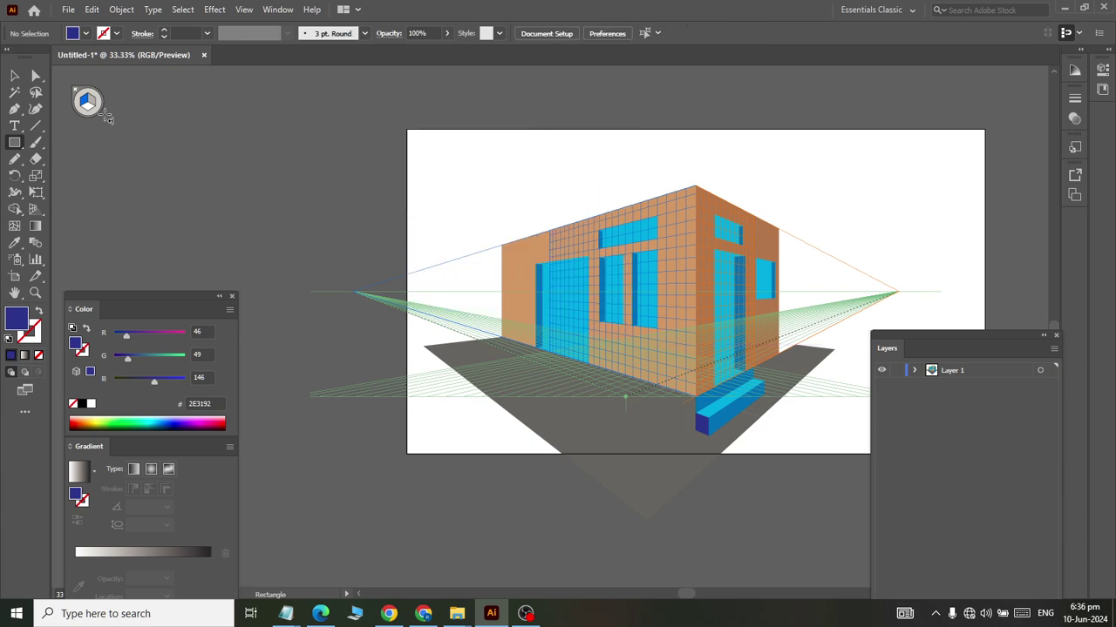
key("ctrl+shift+i")
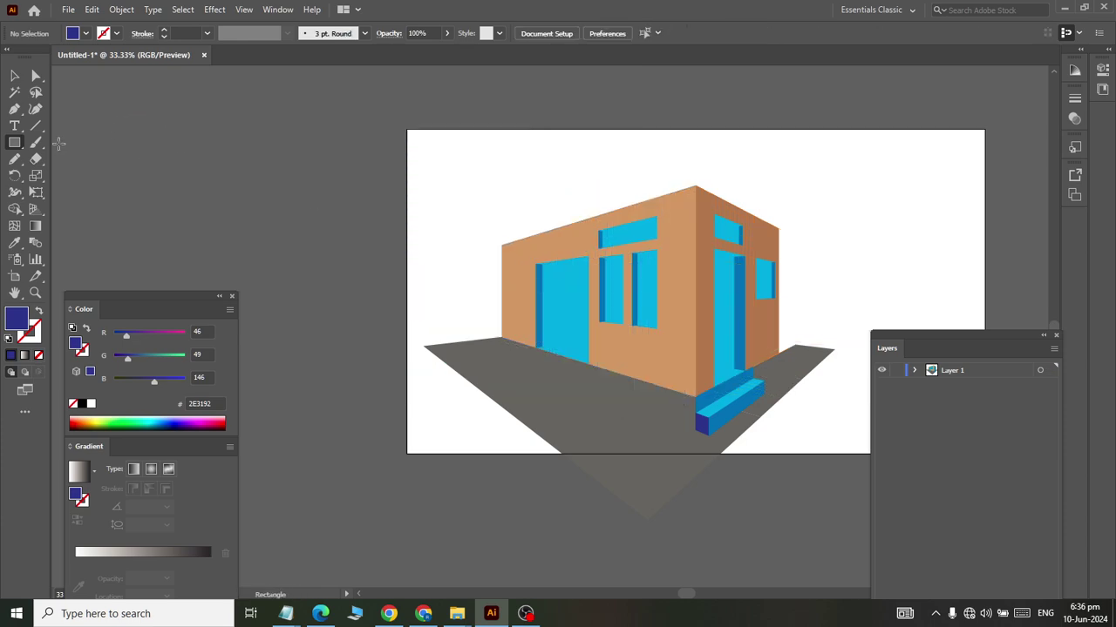
left_click_drag(405, 128, 1008, 455)
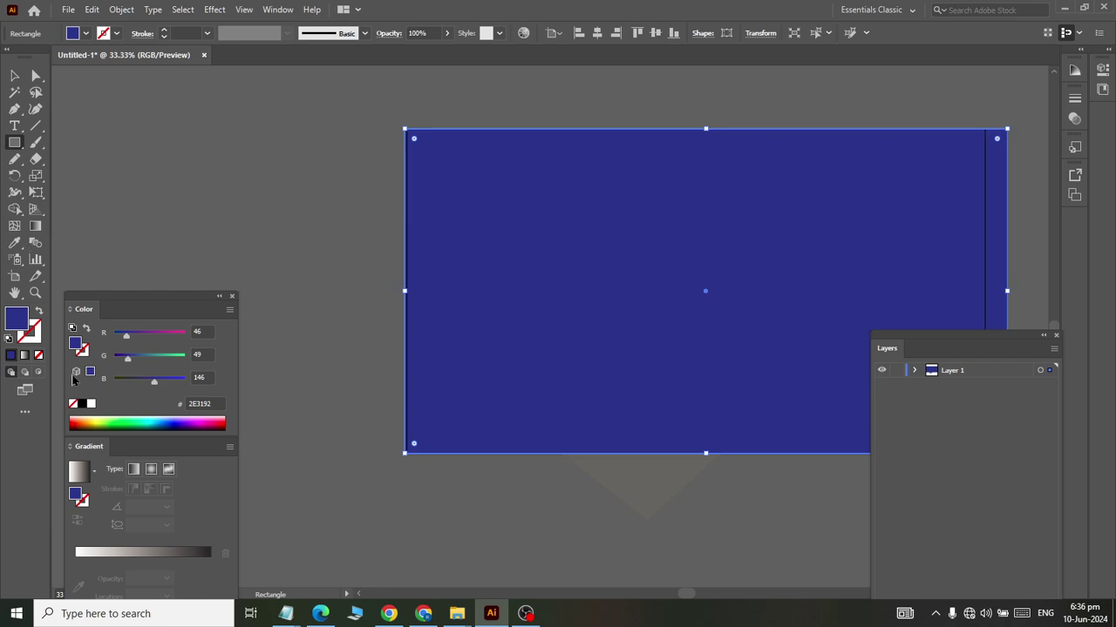
left_click(277, 9)
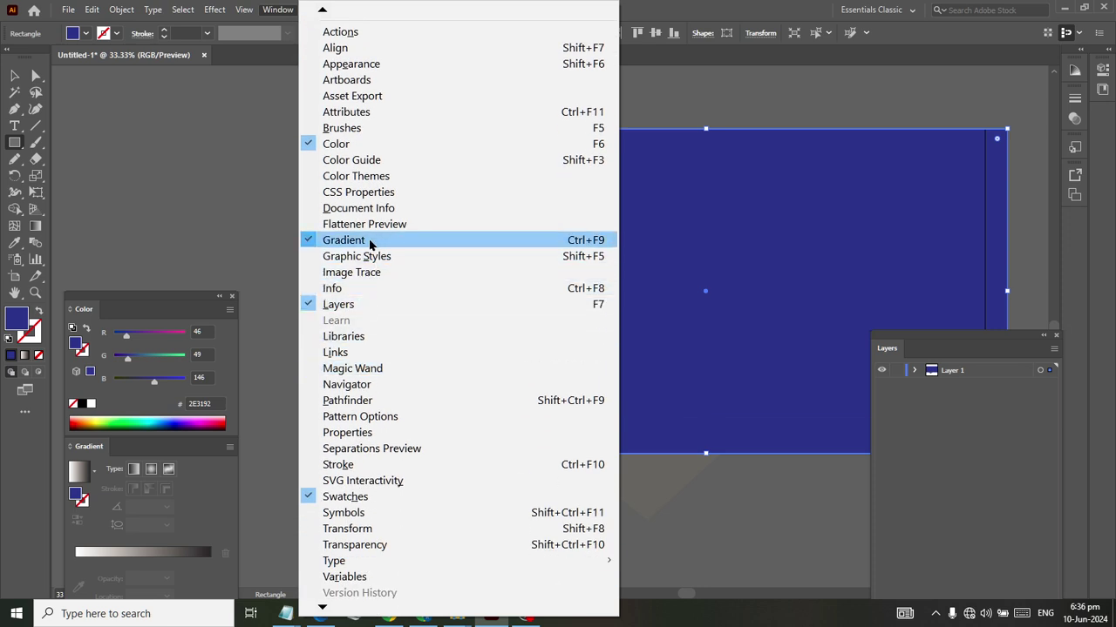
Fill the artboard rectangle with the orange-white radial gradient from the Gradient panel.
left_click(370, 244)
left_click(270, 10)
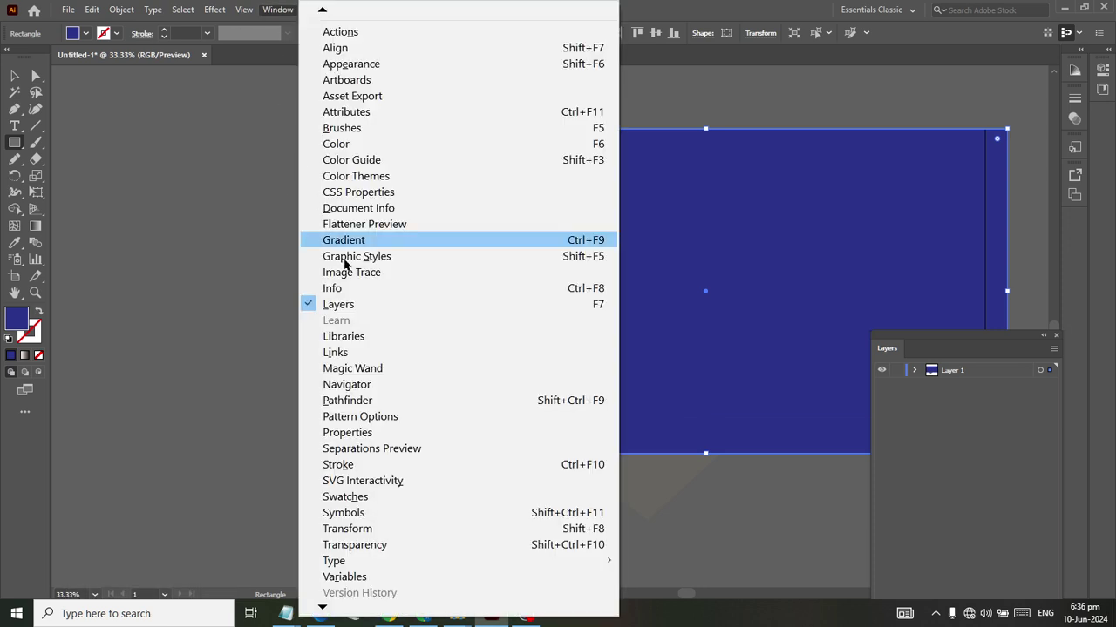
left_click(361, 241)
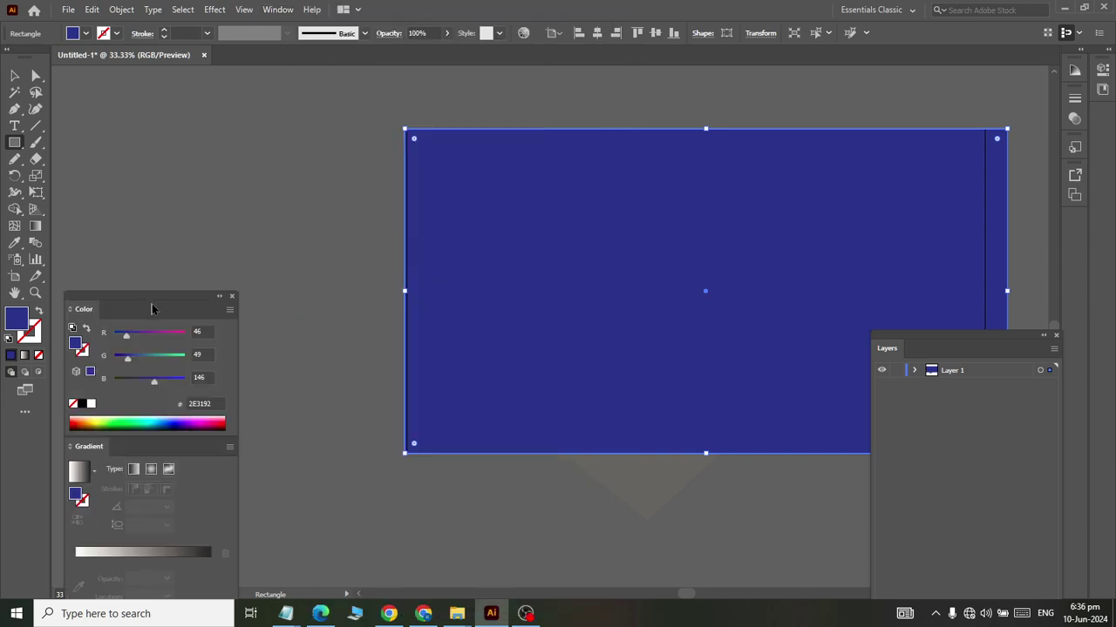
left_click_drag(155, 309, 184, 78)
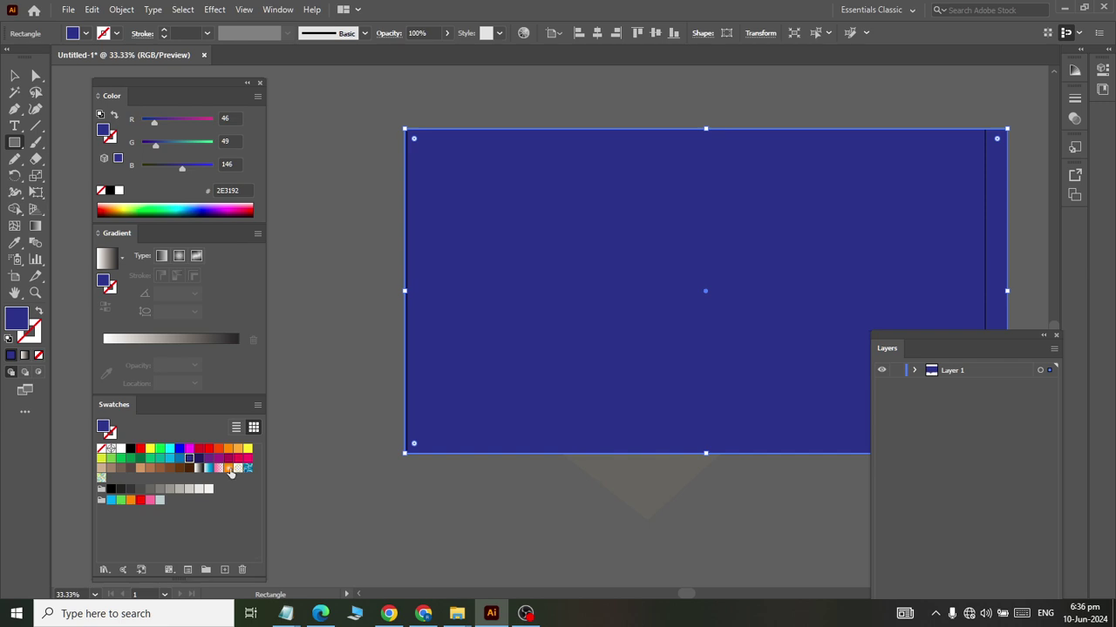
left_click(229, 468)
left_click(14, 77)
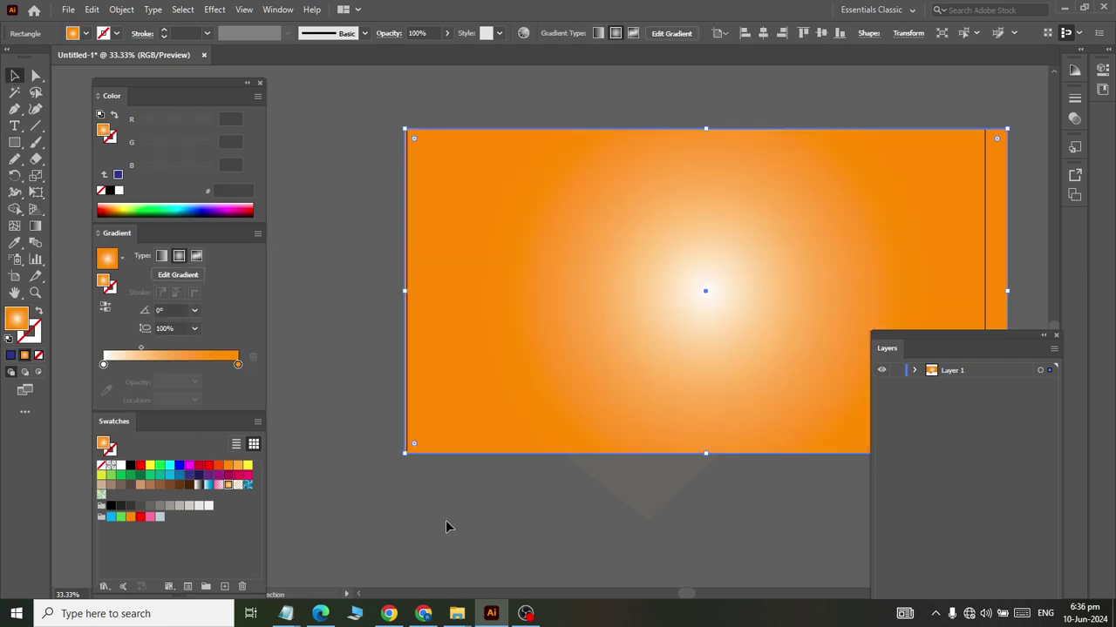
Send the gradient rectangle to the back, behind the building, and deselect it.
right_click(480, 363)
mouse_move(522, 286)
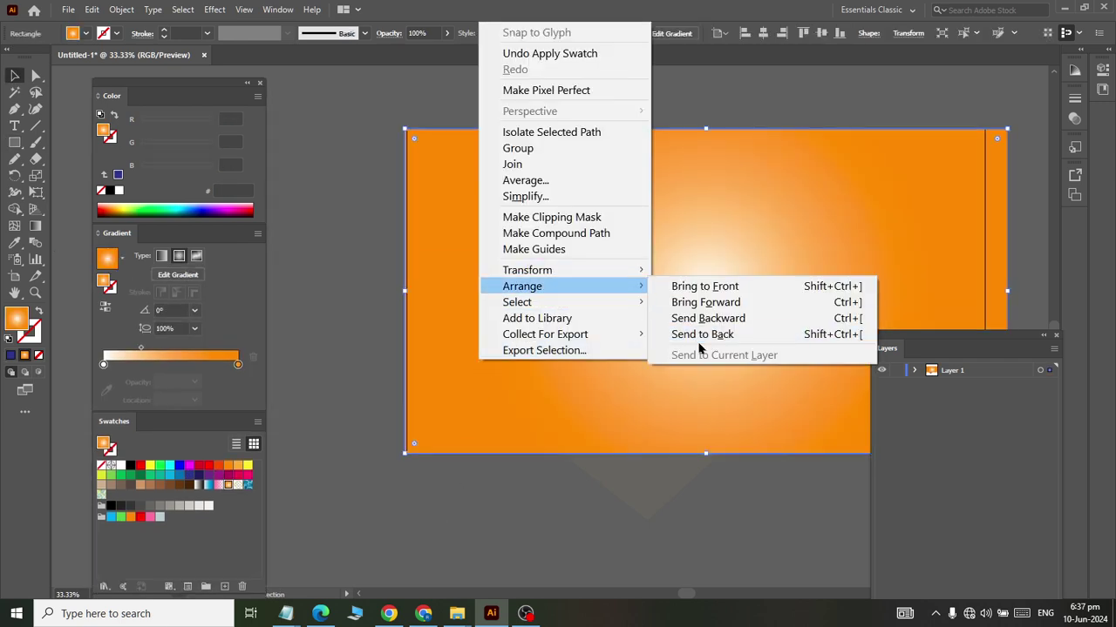
left_click(697, 336)
left_click(626, 502)
scroll(619, 469, "down", 3)
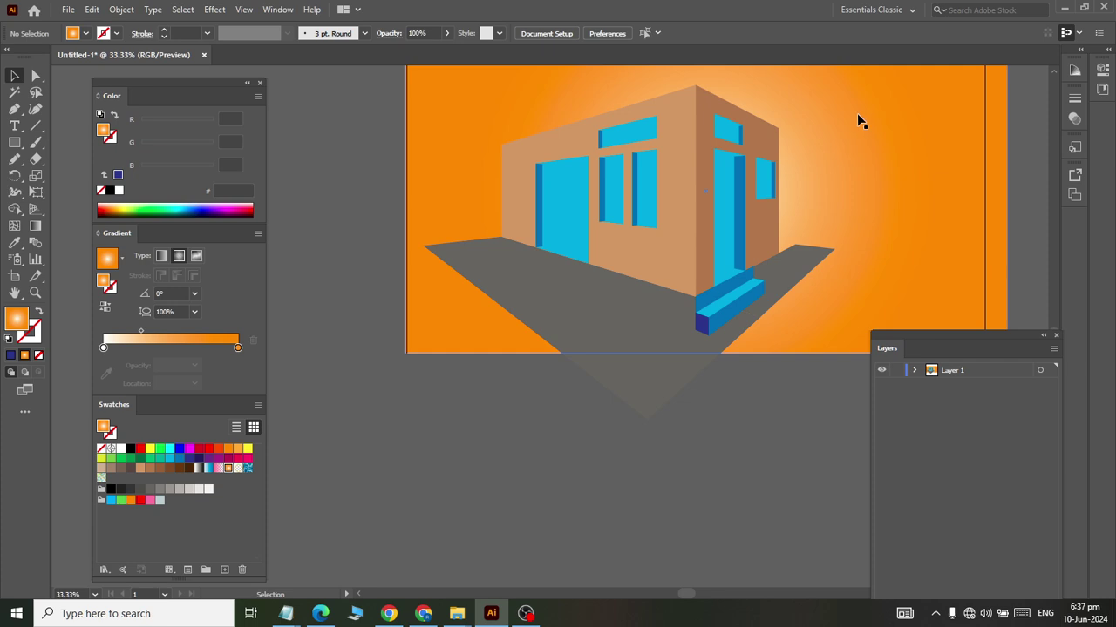
scroll(858, 115, "up", 1)
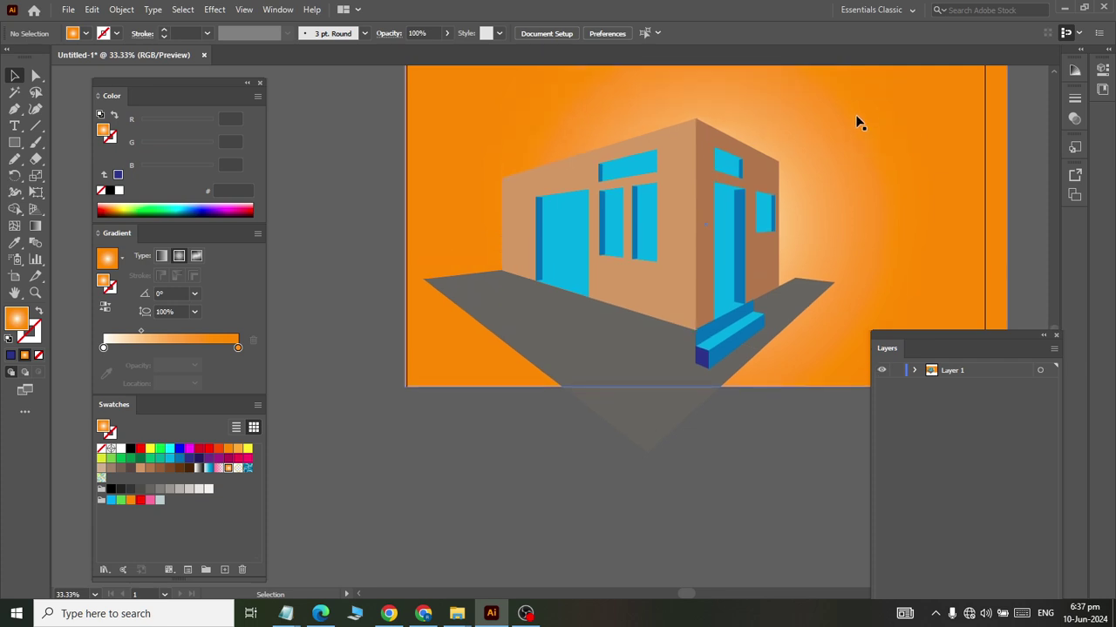